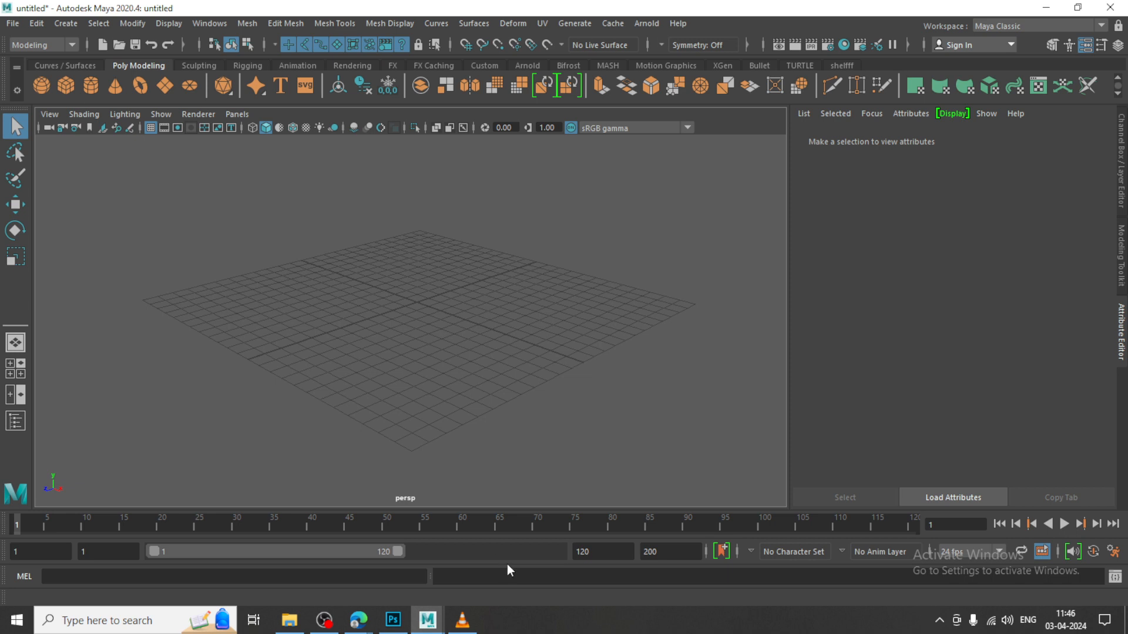
Import the image lig.jpg from D:\April 2024 as an image plane in the side view
alt+drag(529, 351, 516, 347)
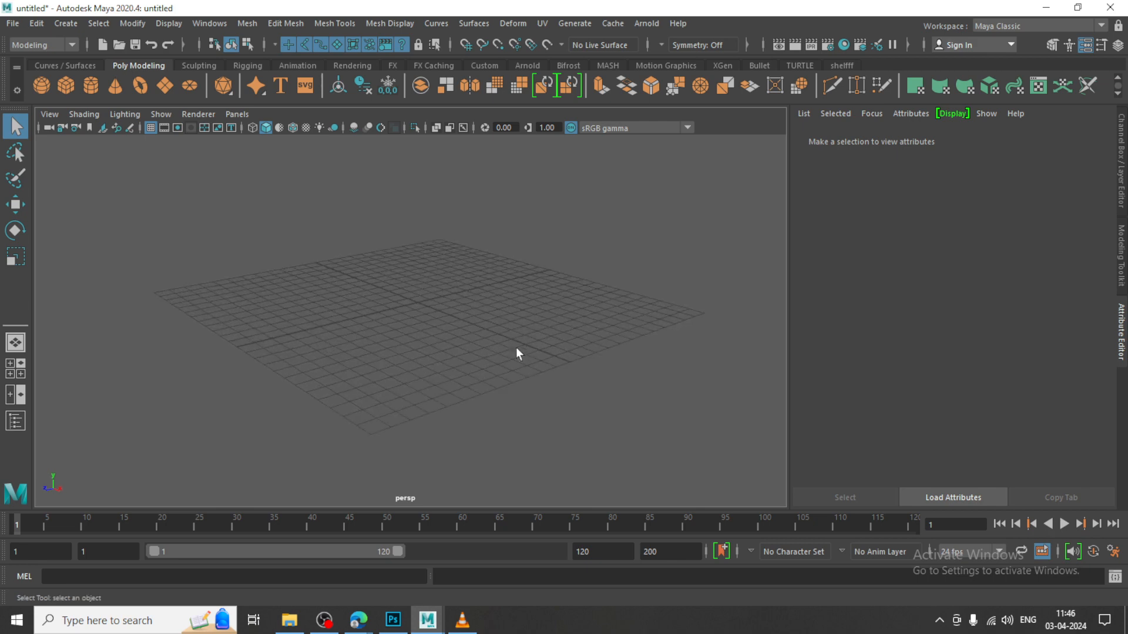
alt+middle_drag(516, 347, 523, 344)
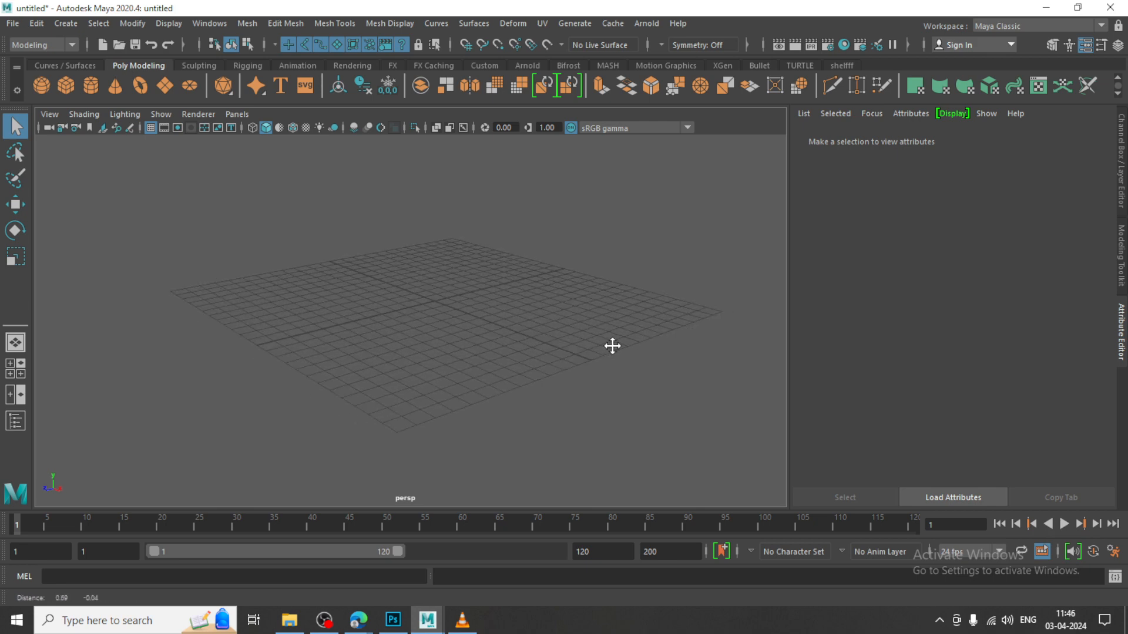
key(space)
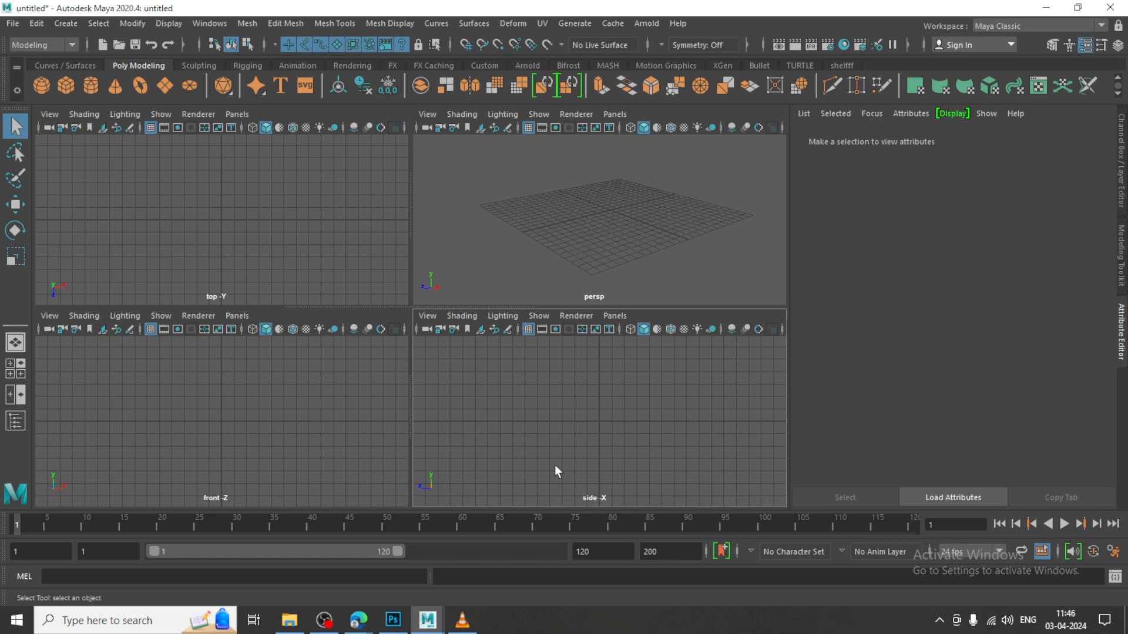
click(427, 315)
mouse_move(540, 614)
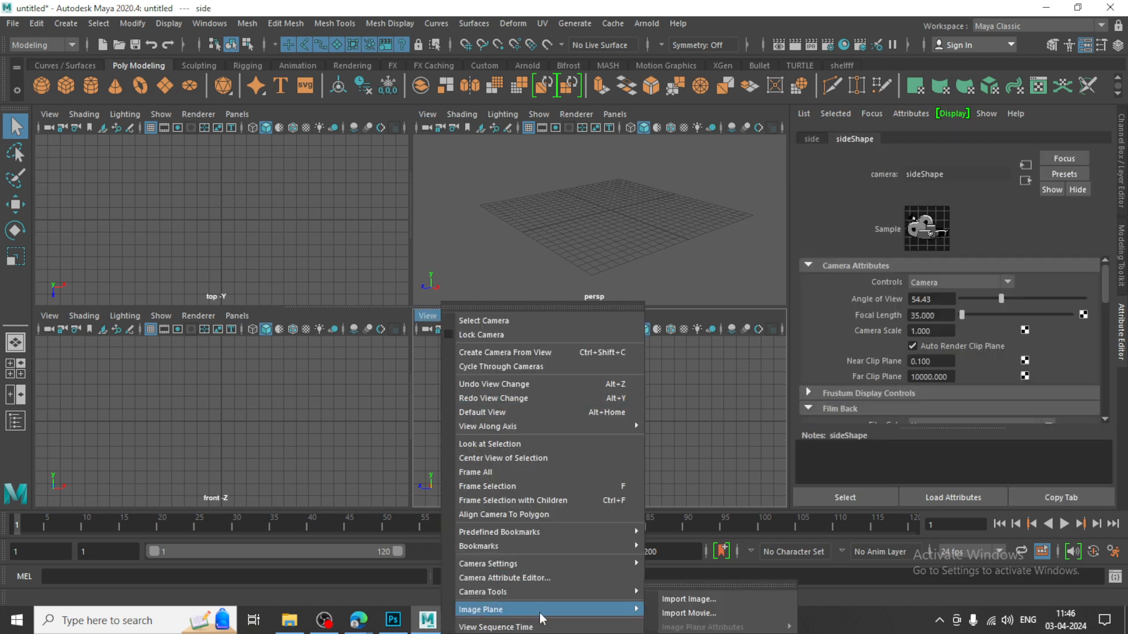
click(746, 597)
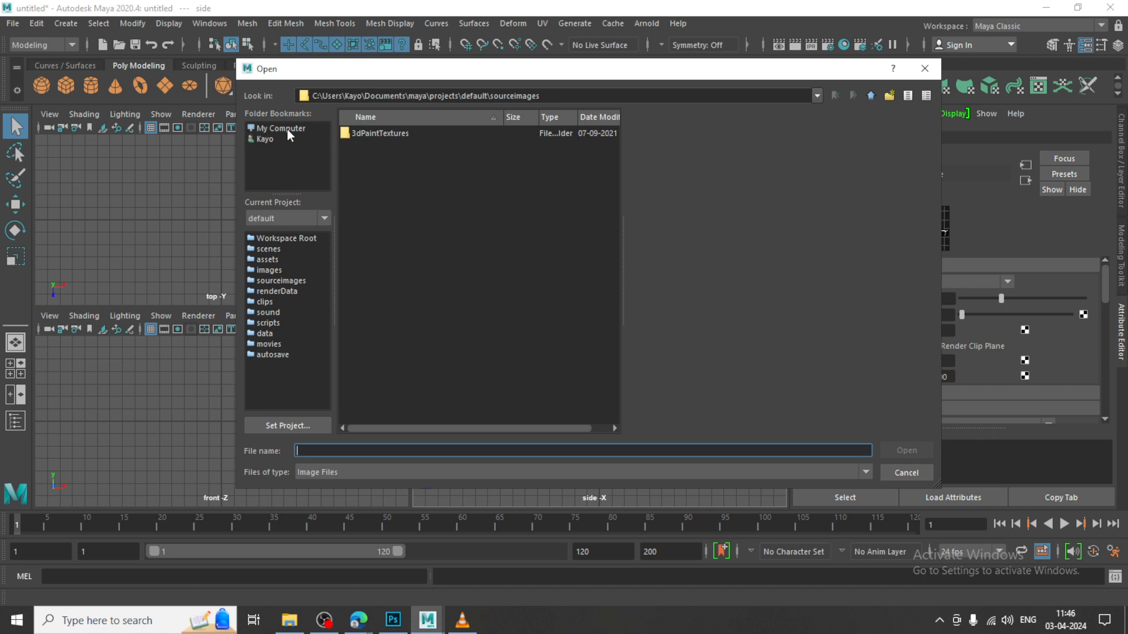
click(280, 128)
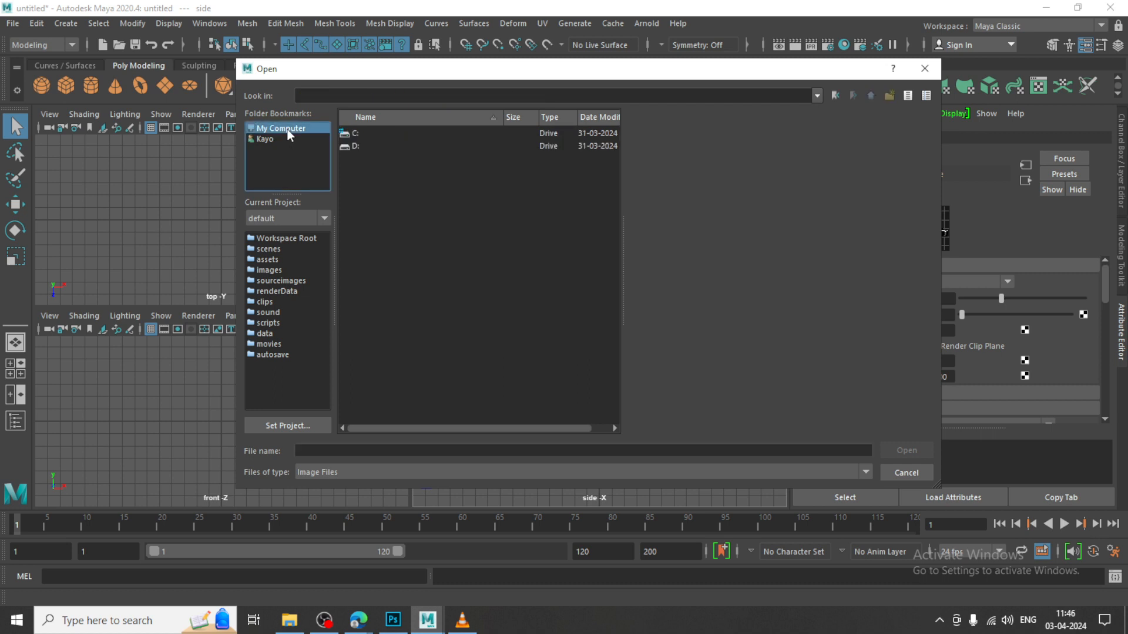
double_click(352, 146)
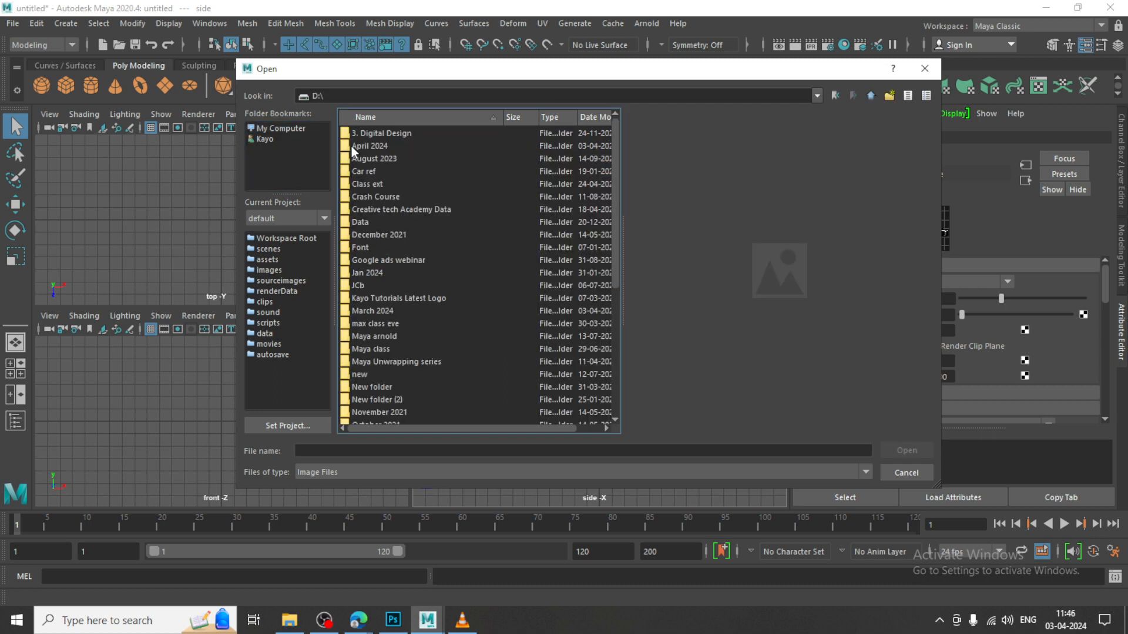
double_click(367, 146)
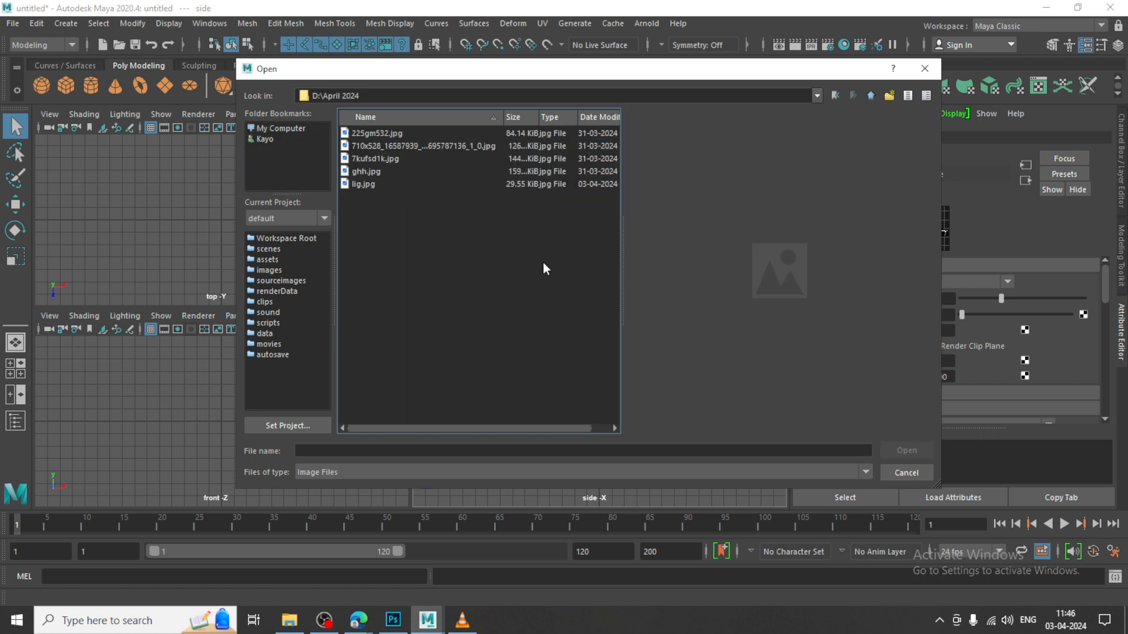
double_click(365, 184)
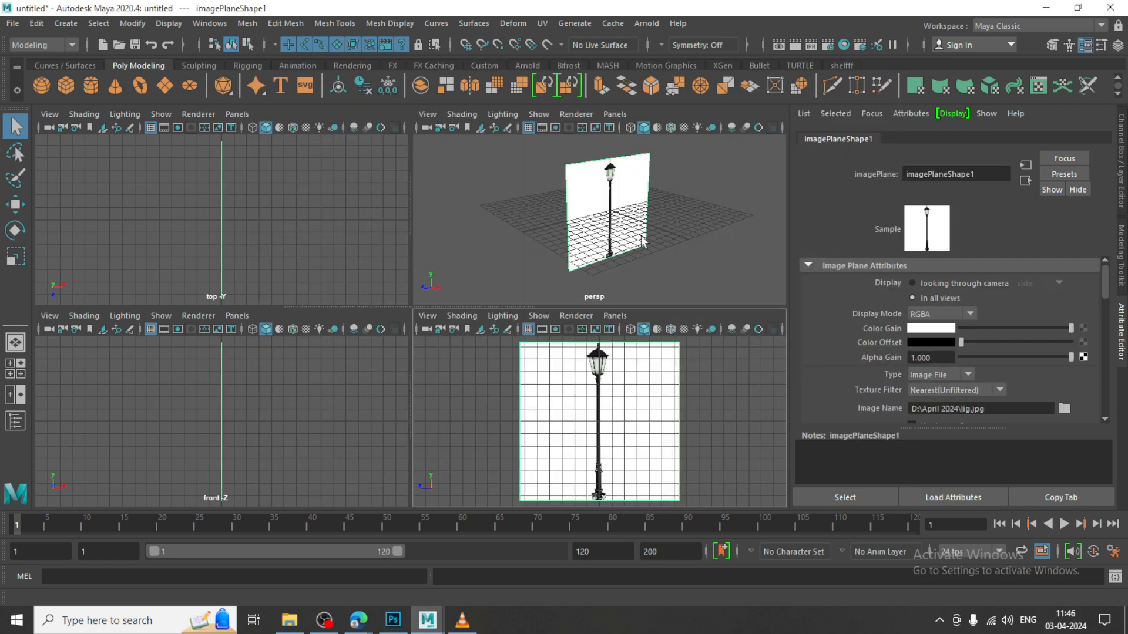
Scale up the street-lamp image plane and raise it so its lower edge rests on the grid
alt+middle_drag(632, 219, 636, 227)
key(w)
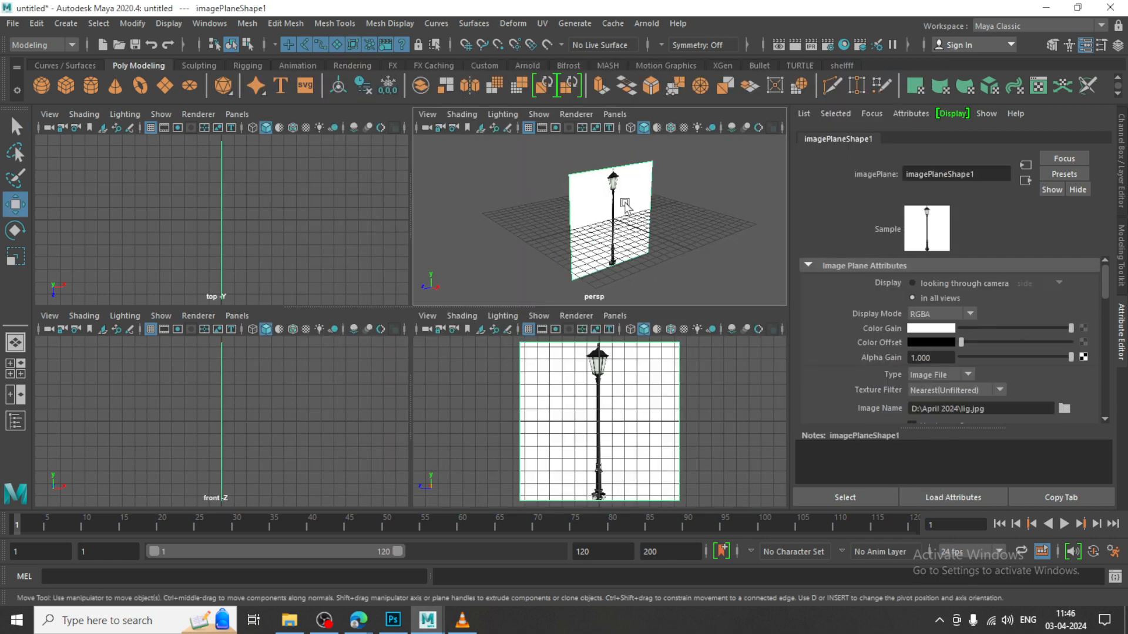
click(625, 202)
key(space)
alt+middle_drag(544, 287, 555, 311)
alt+drag(555, 312, 451, 179)
alt+middle_drag(532, 274, 530, 315)
key(r)
drag(444, 282, 494, 330)
key(w)
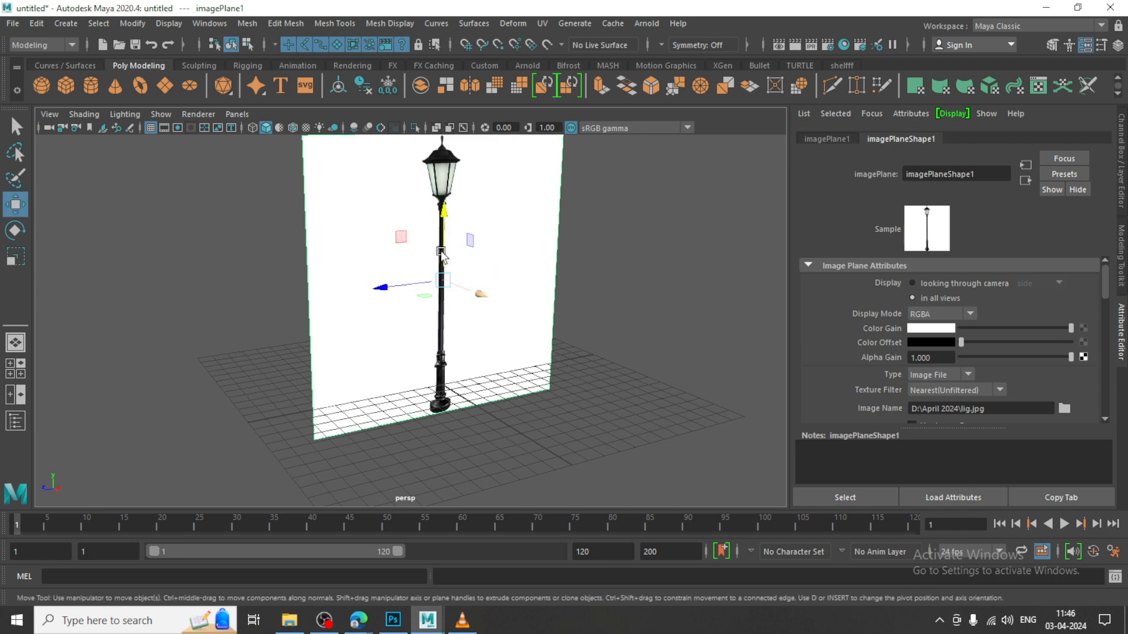
drag(442, 232, 442, 200)
alt+drag(539, 252, 551, 294)
Draw a polygon cylinder beside the lamp base in the side view, radius about 0.63 and height about 0.58
key(space)
key(space)
alt+middle_drag(543, 307, 587, 341)
scroll(518, 351, up, 5)
alt+middle_drag(519, 351, 459, 346)
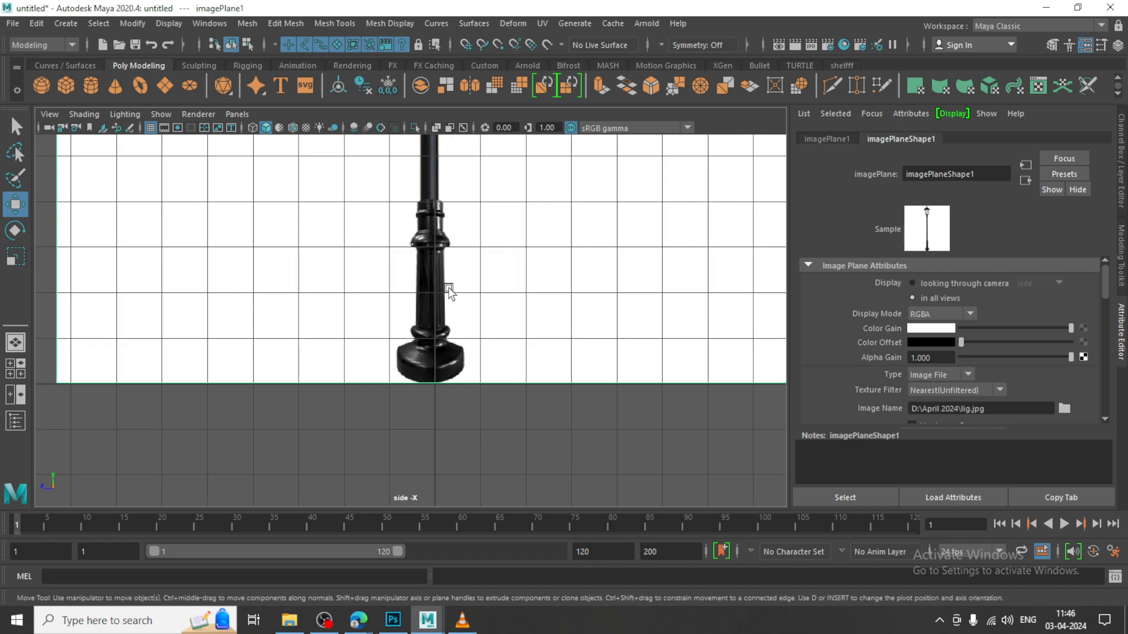
key(f)
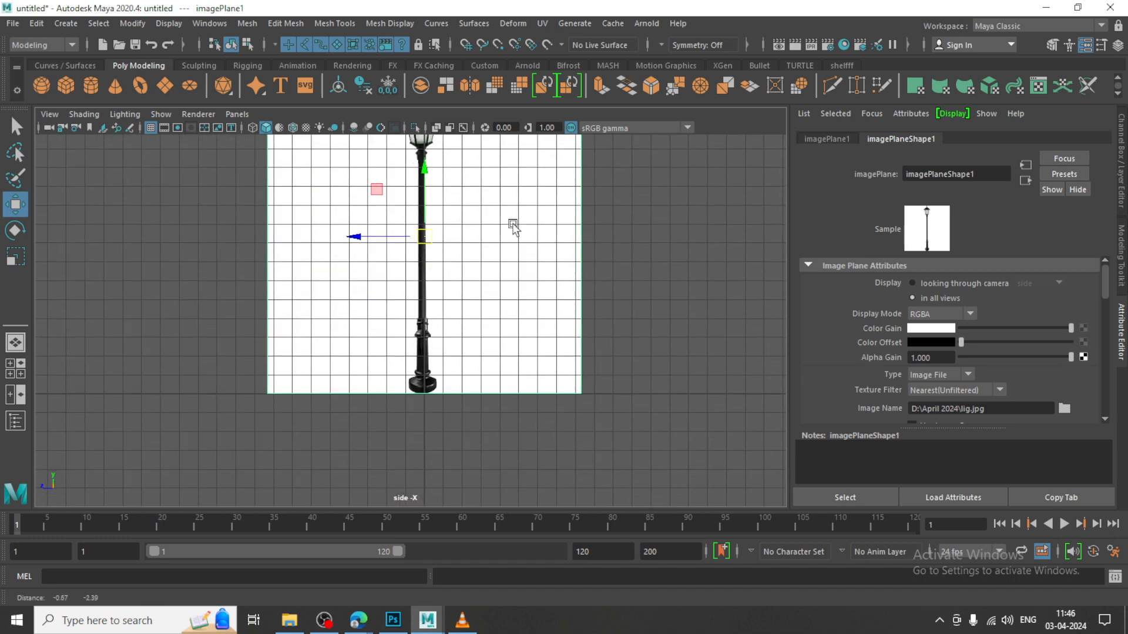
scroll(471, 402, up, 6)
scroll(471, 405, down, 3)
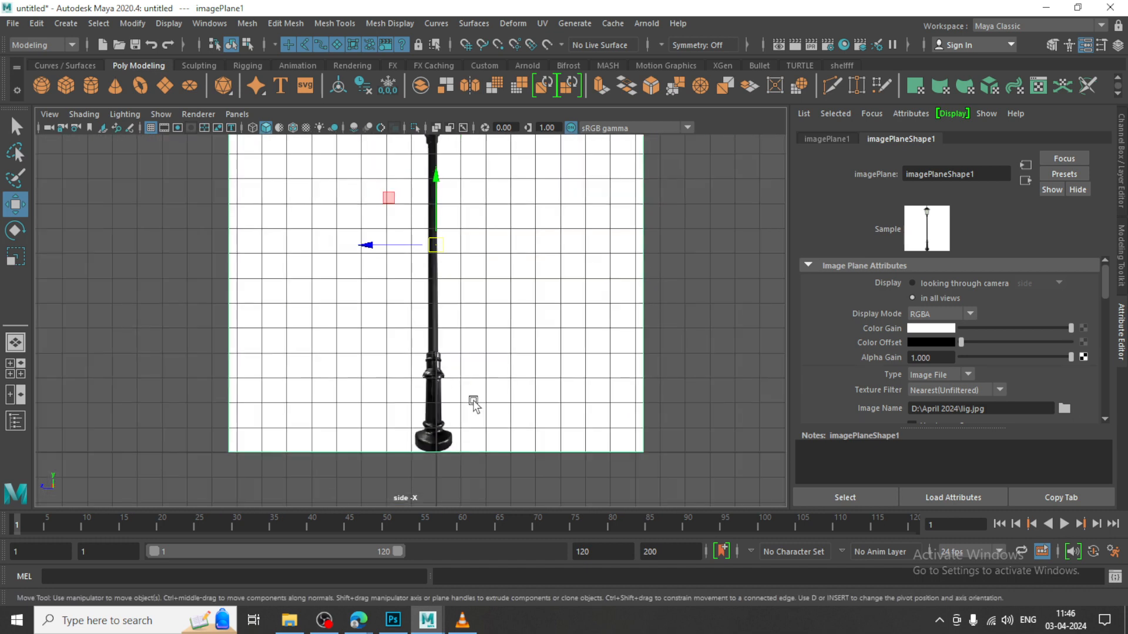
scroll(471, 406, up, 4)
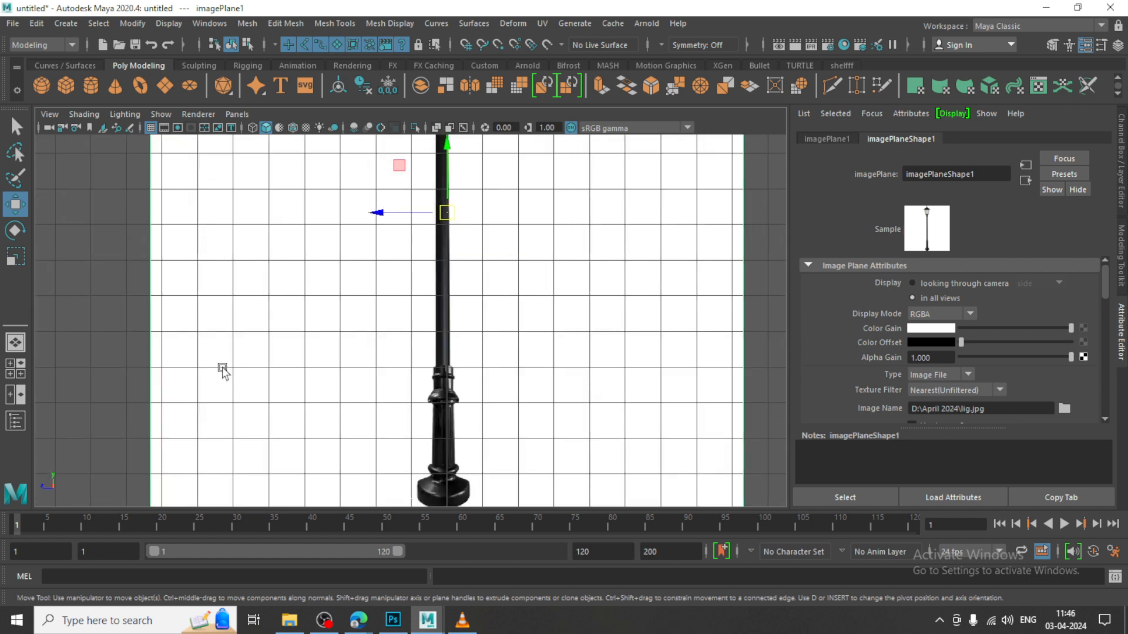
click(94, 87)
alt+middle_drag(443, 338, 475, 177)
scroll(550, 350, up, 2)
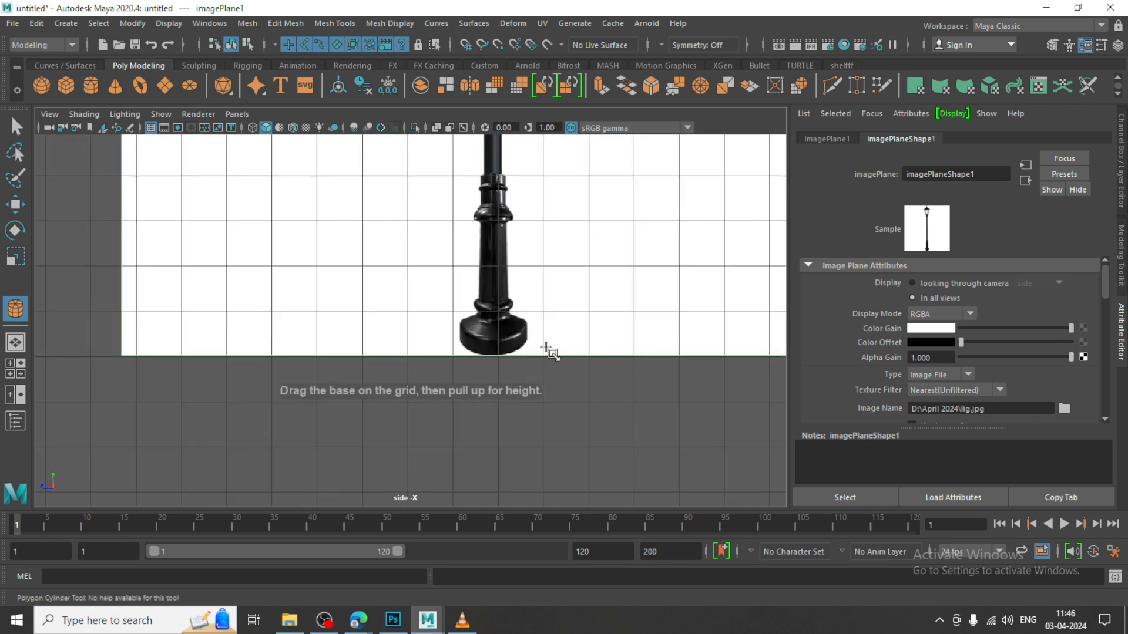
drag(617, 347, 636, 326)
Set the cylinder's Subdivisions Axis to 24
key(space)
key(space)
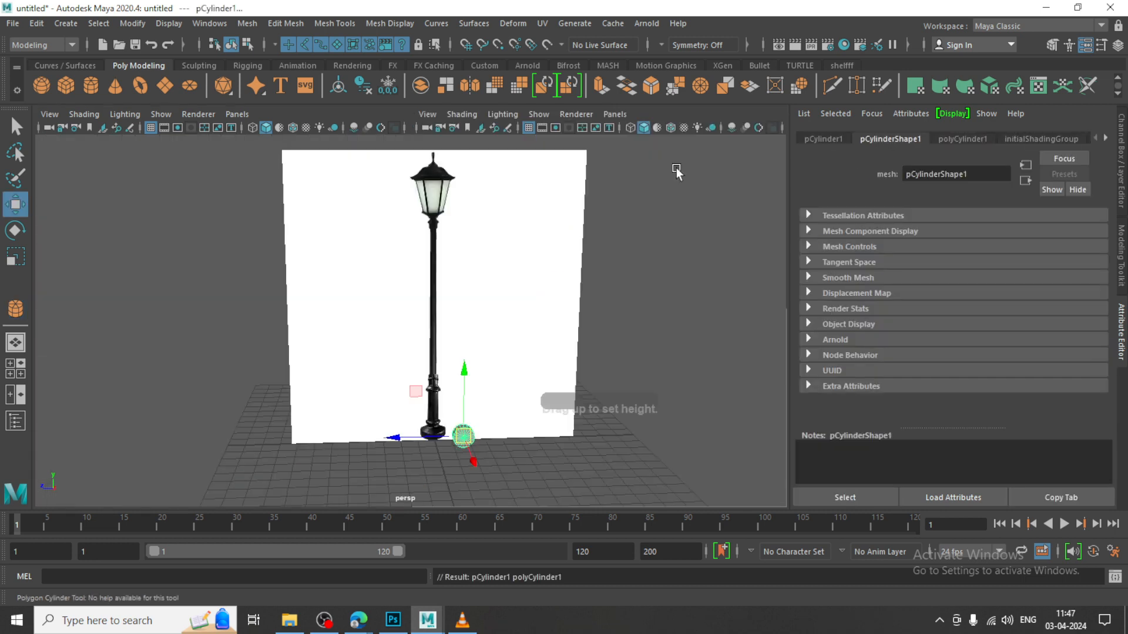
alt+drag(657, 234, 523, 364)
alt+middle_drag(499, 388, 543, 317)
scroll(505, 364, up, 3)
drag(473, 422, 364, 461)
scroll(434, 341, up, 5)
scroll(453, 341, up, 2)
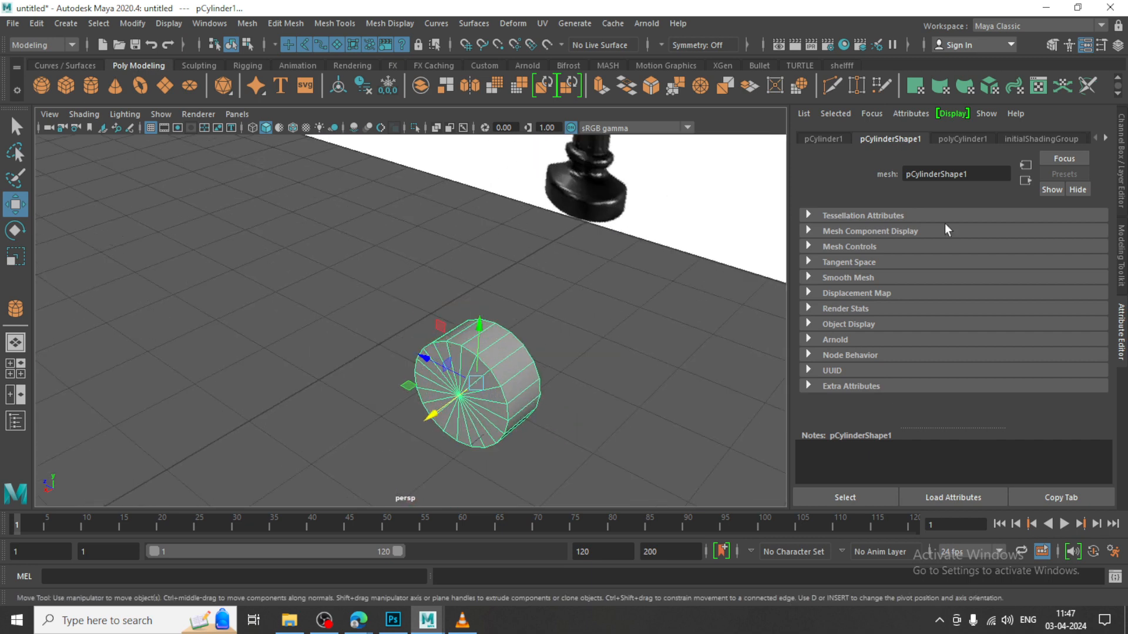
click(957, 139)
drag(935, 266, 885, 266)
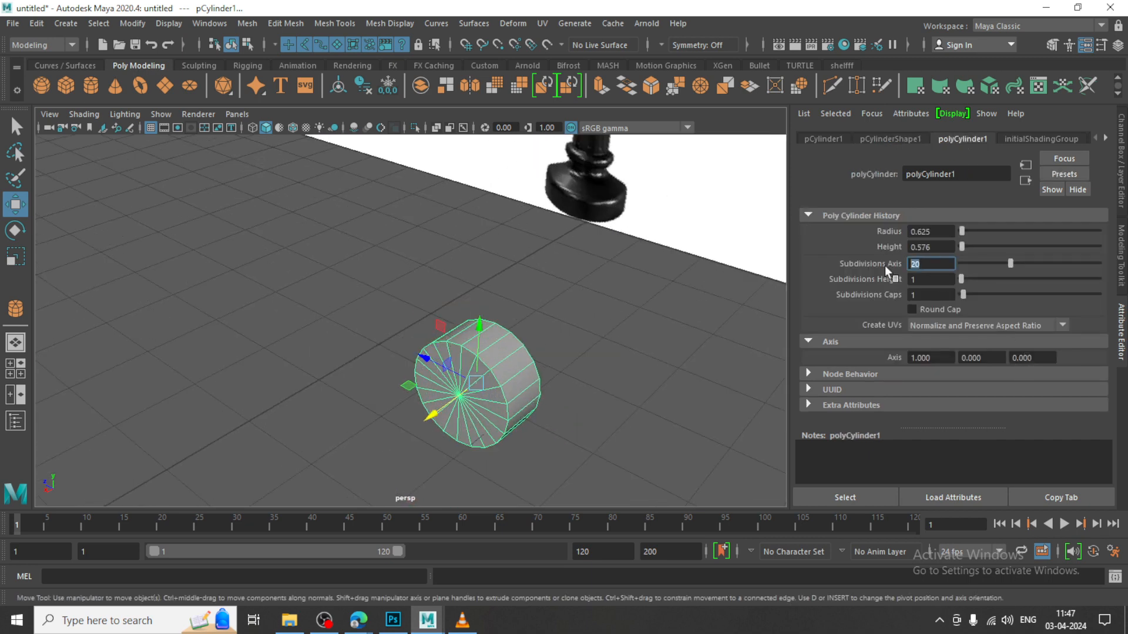
text(24)
key(Return)
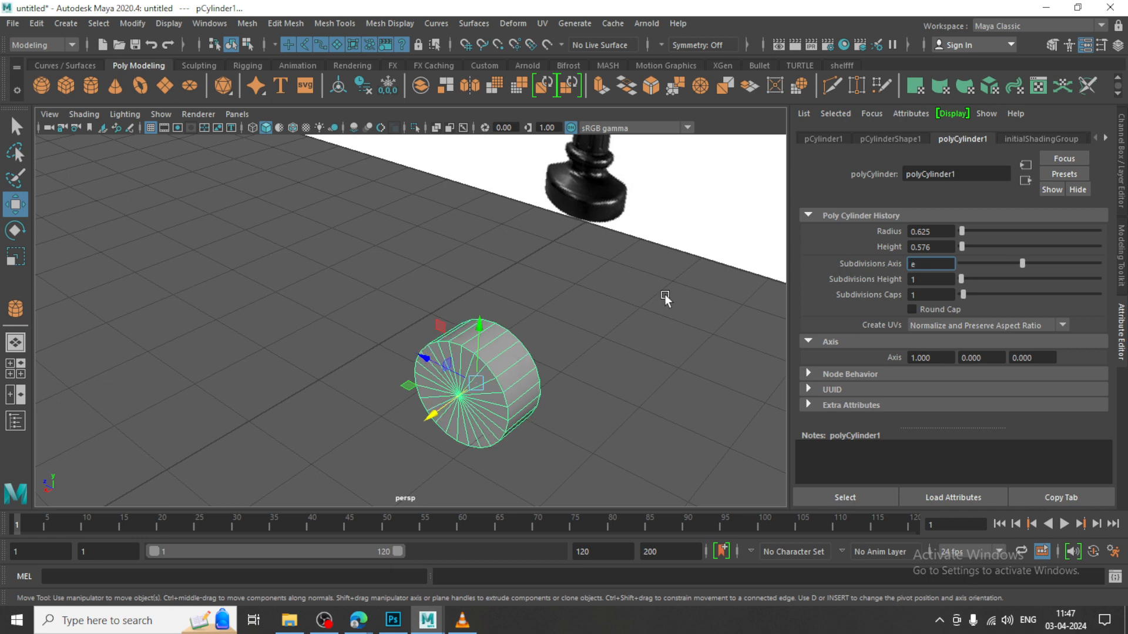
Rotate the cylinder 90 degrees about Z so it stands upright on the grid
click(809, 340)
key(e)
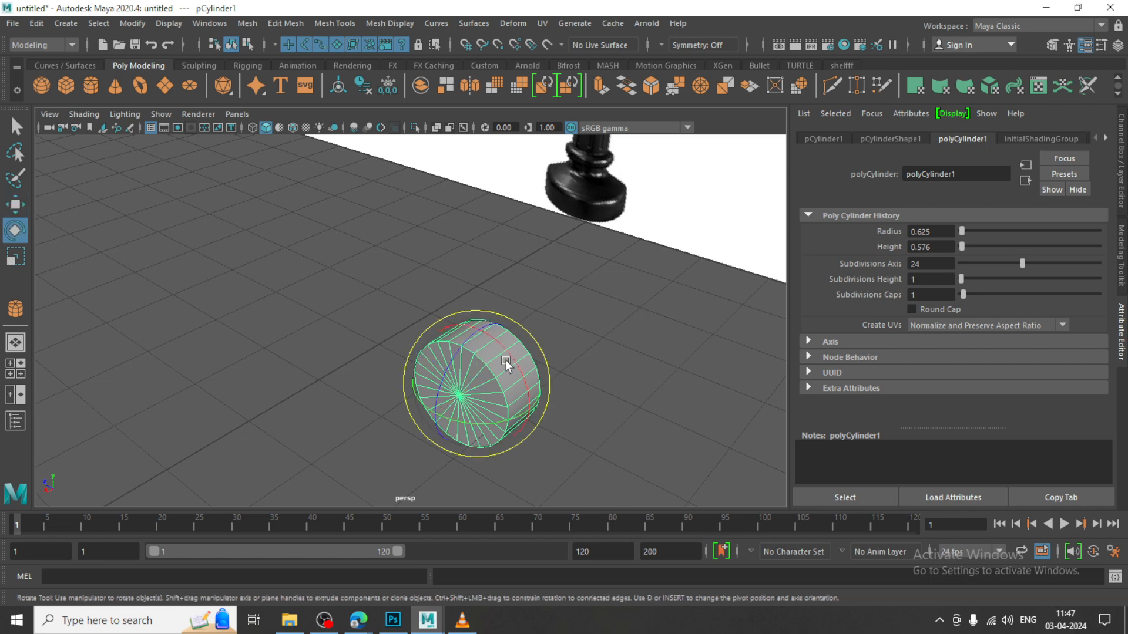
drag(448, 368, 504, 314)
key(ctrl+z)
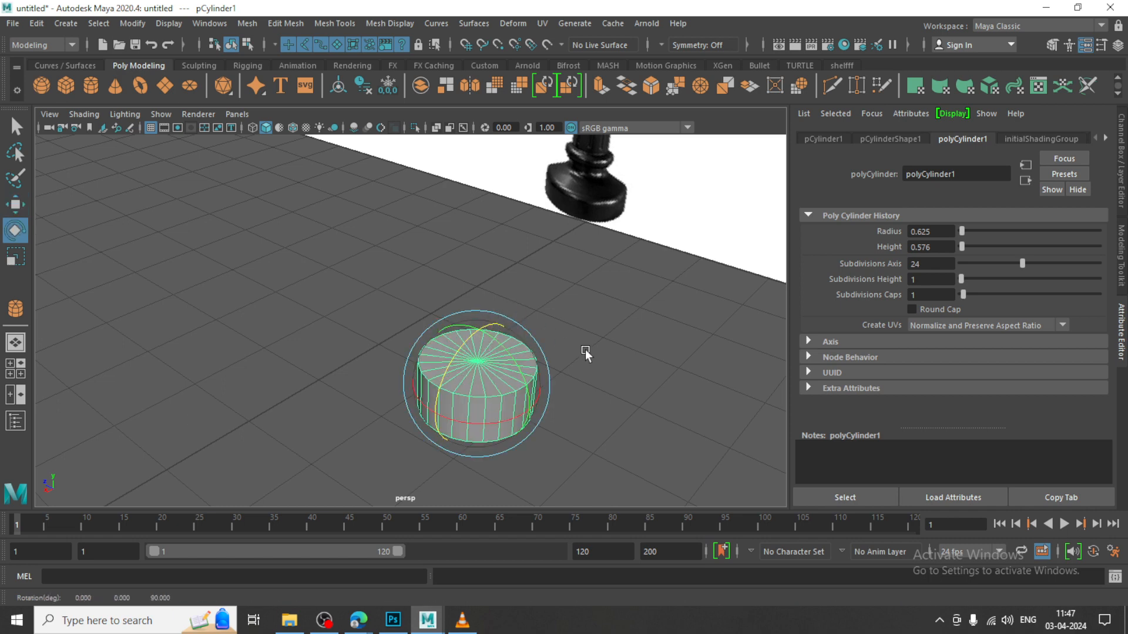
Move the cylinder over the lamp base in the side view and scale it up towards the base's width
key(w)
key(space)
key(space)
scroll(607, 377, up, 2)
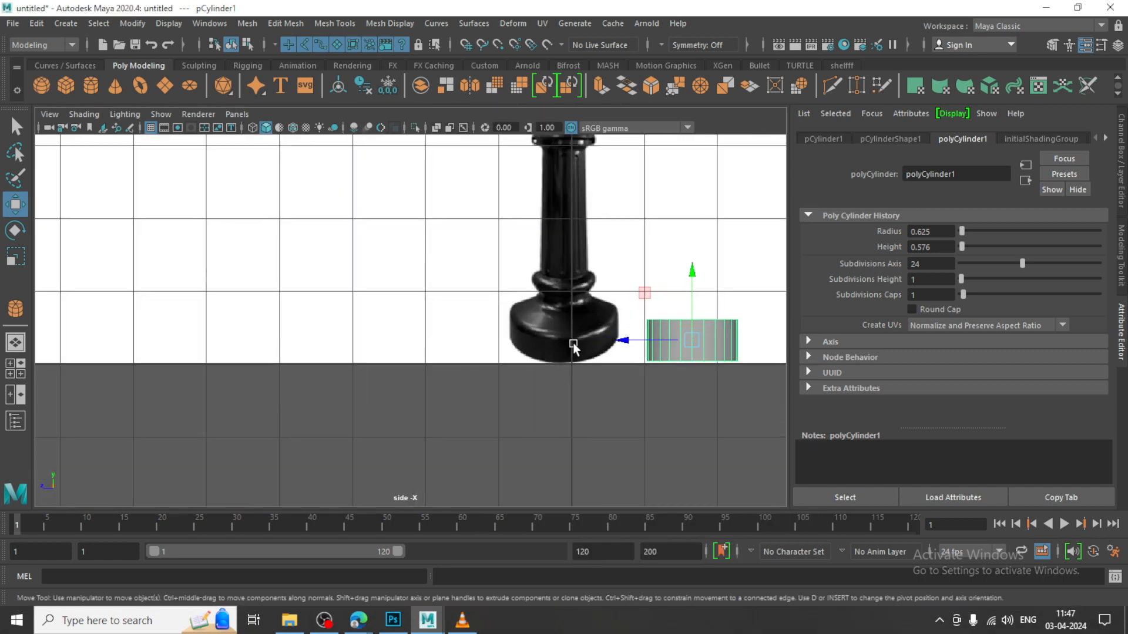
drag(627, 339, 503, 342)
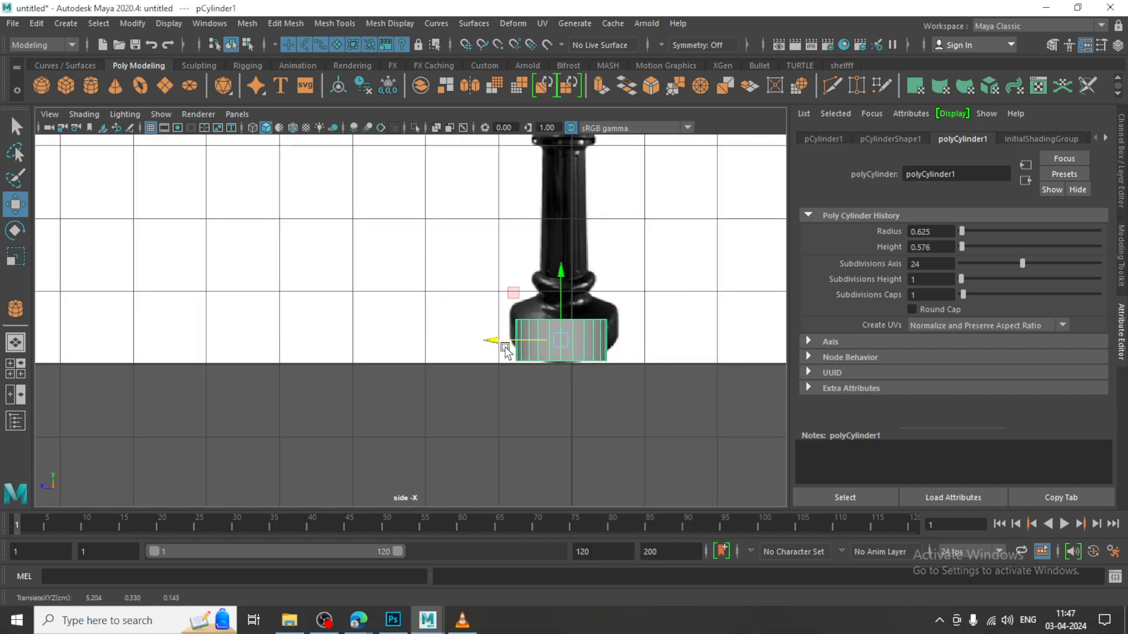
scroll(607, 349, up, 1)
key(r)
drag(607, 349, 611, 350)
key(w)
scroll(678, 310, up, 2)
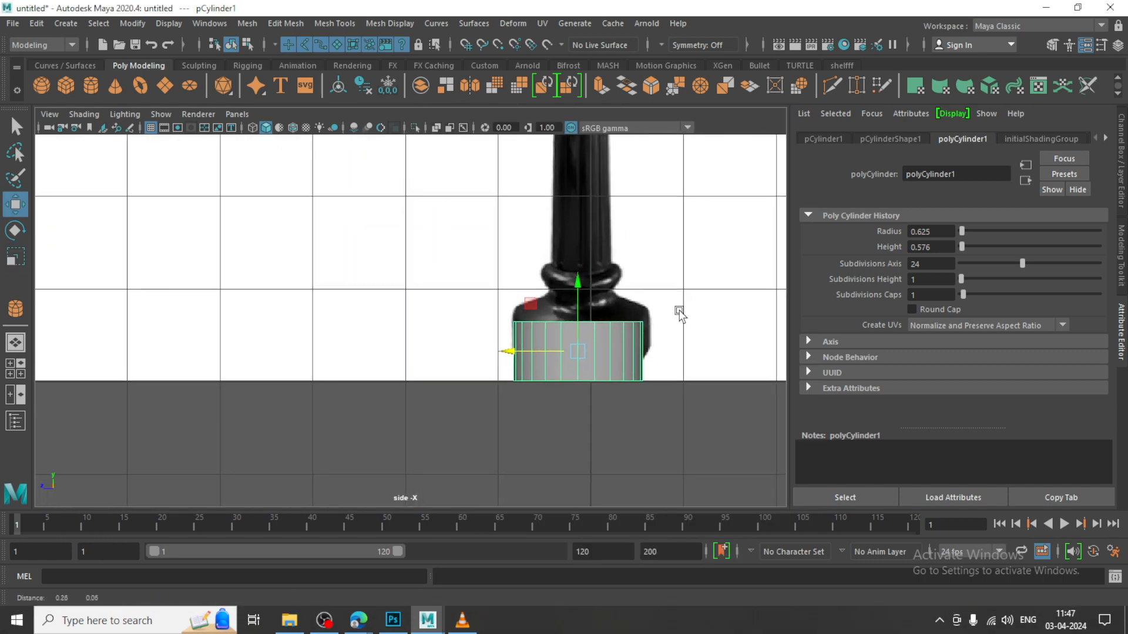
drag(536, 355, 541, 356)
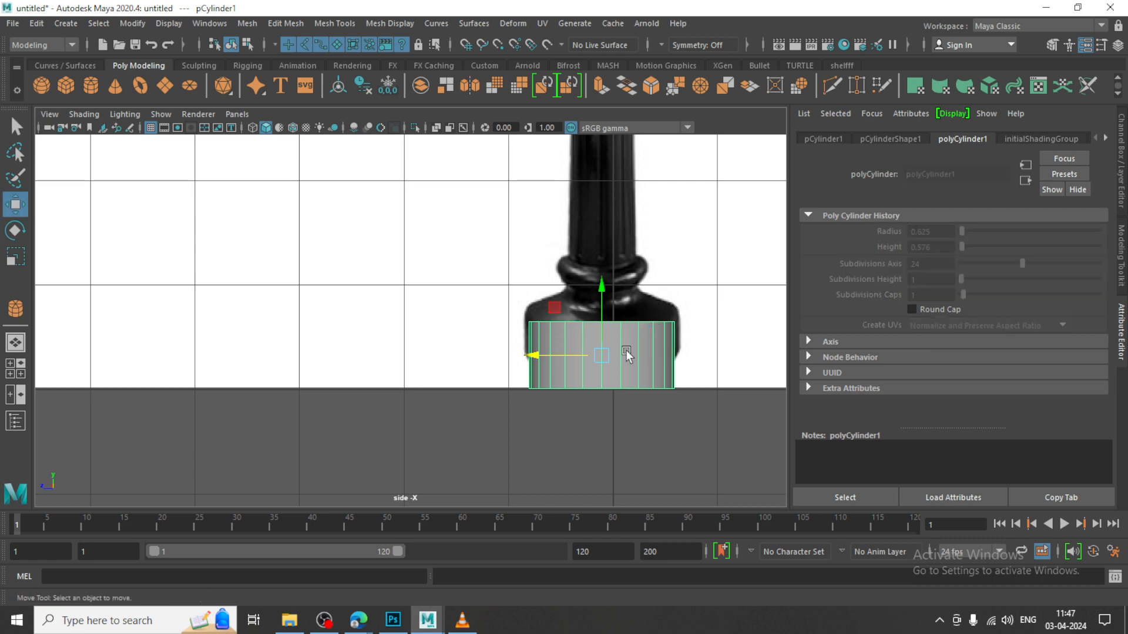
Turn on X-Ray shading in the side view
key(Delete)
key(ctrl+z)
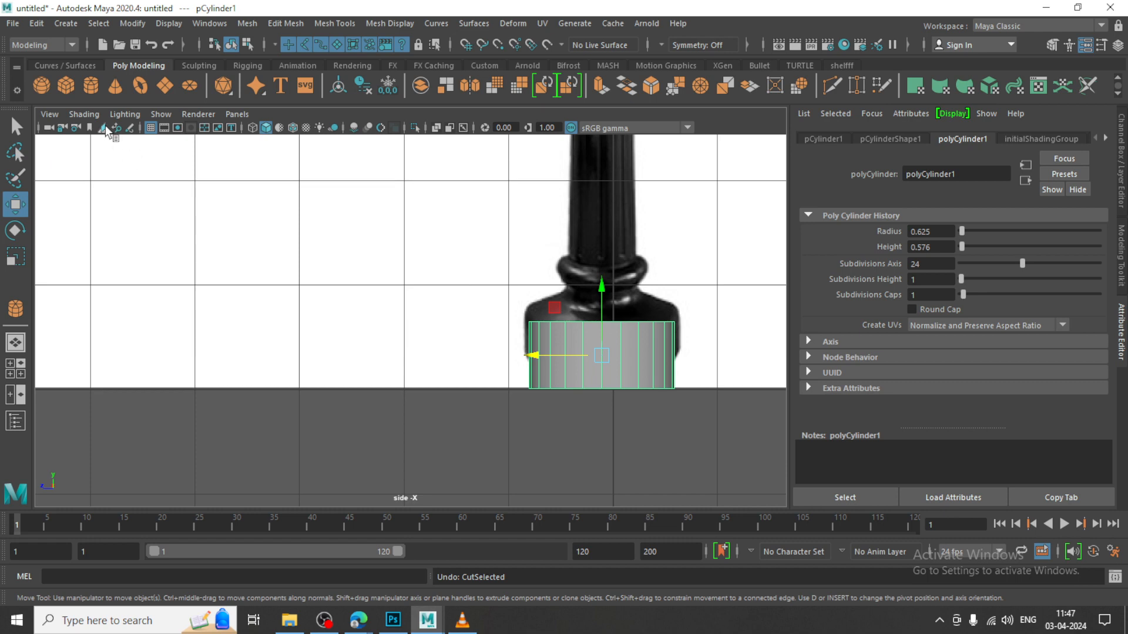
click(90, 116)
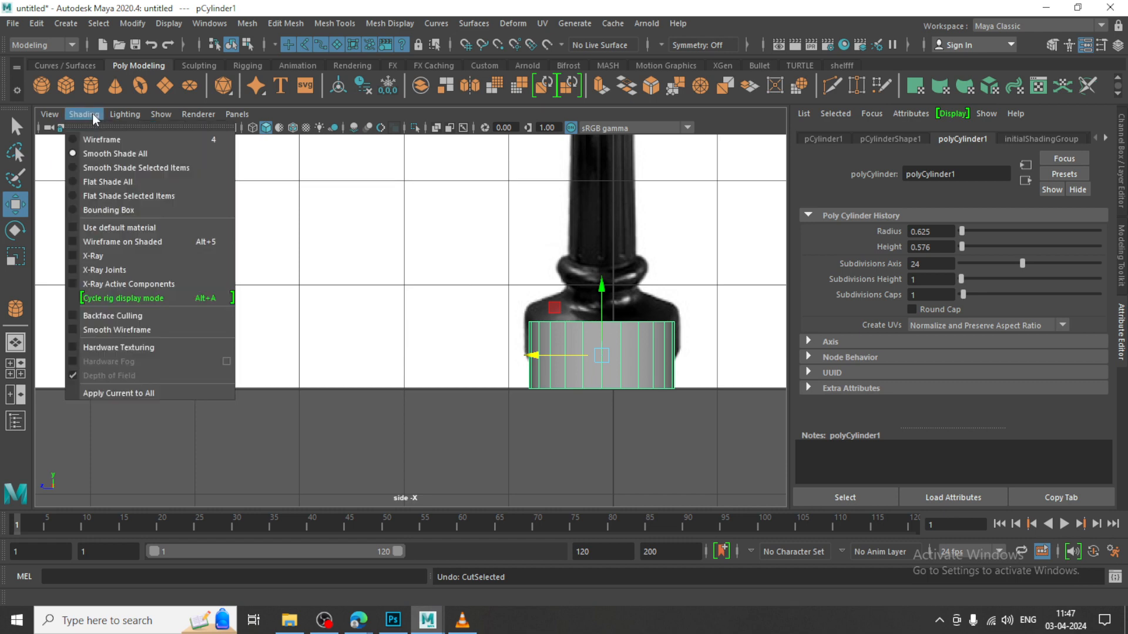
click(105, 256)
Raise the cylinder slightly over the lamp base to a Y position of about 0.37
alt+right_drag(535, 365, 580, 366)
alt+middle_drag(580, 365, 435, 360)
alt+middle_drag(590, 321, 524, 321)
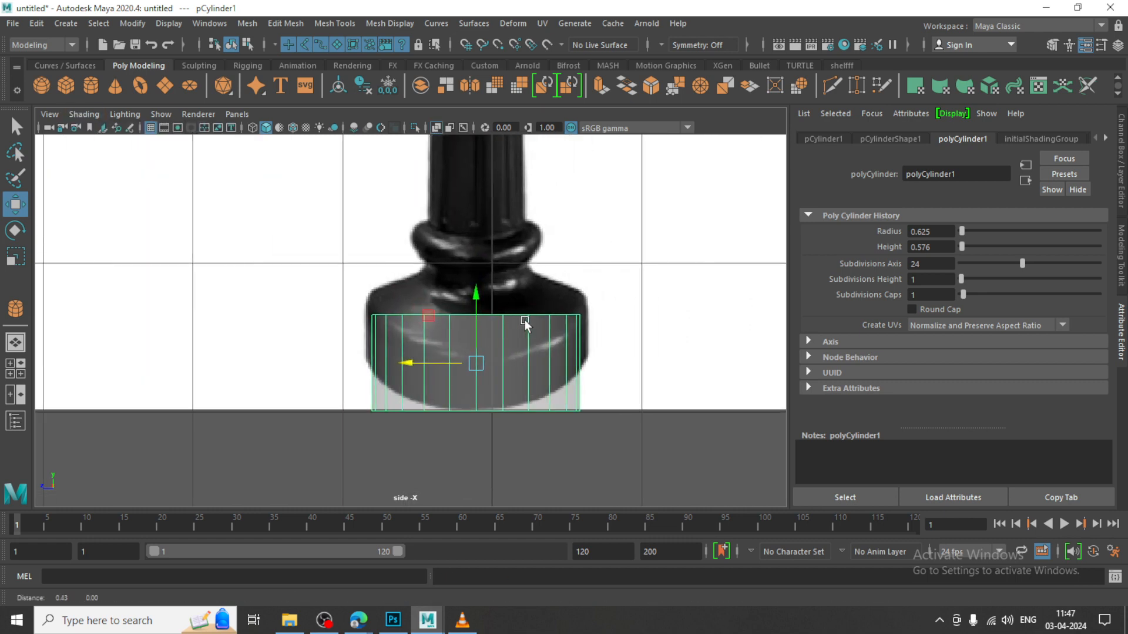
drag(477, 328, 478, 327)
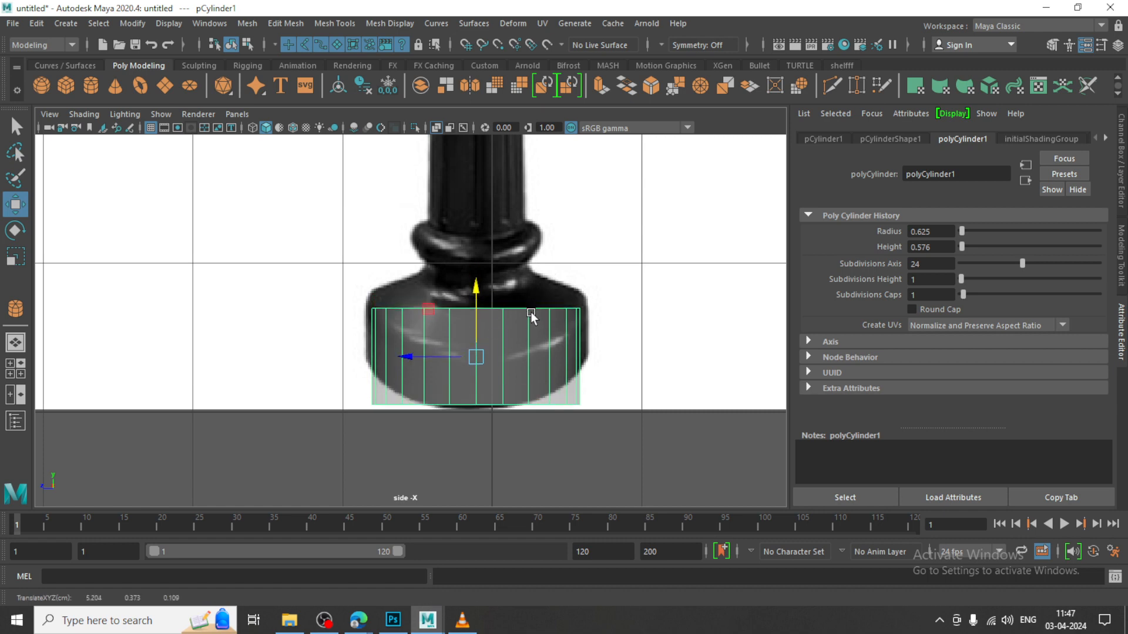
Select the cylinder's top cap faces in face component mode and return to the perspective view
right_drag(531, 313, 527, 268)
drag(294, 267, 582, 358)
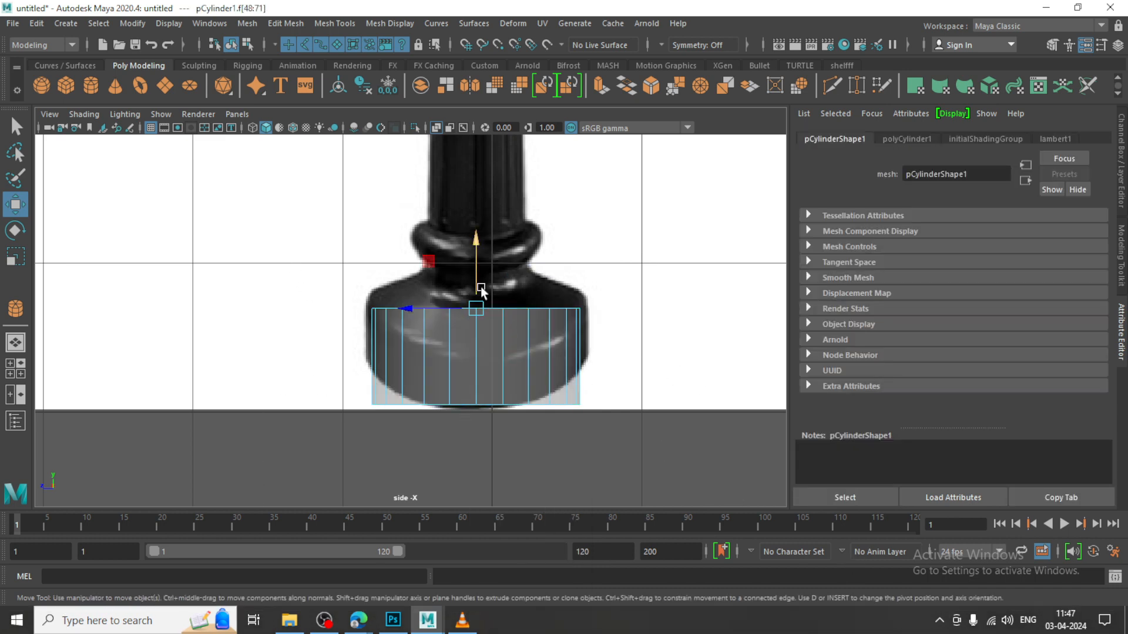
key(space)
key(space)
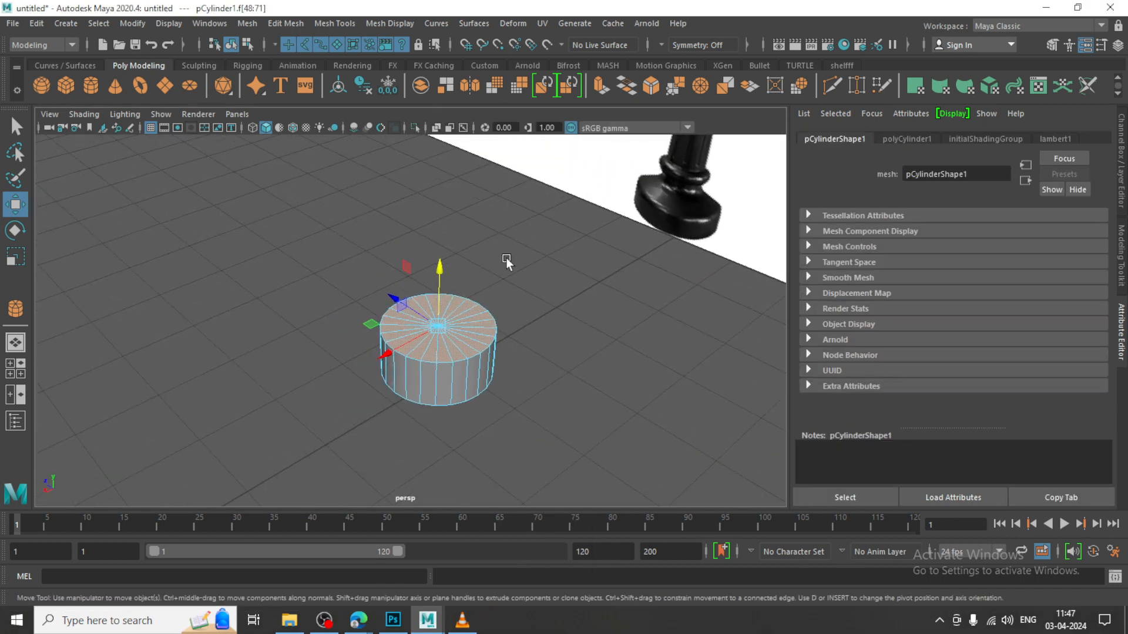
Try the Extrude operation on the cylinder's selected top faces
click(286, 23)
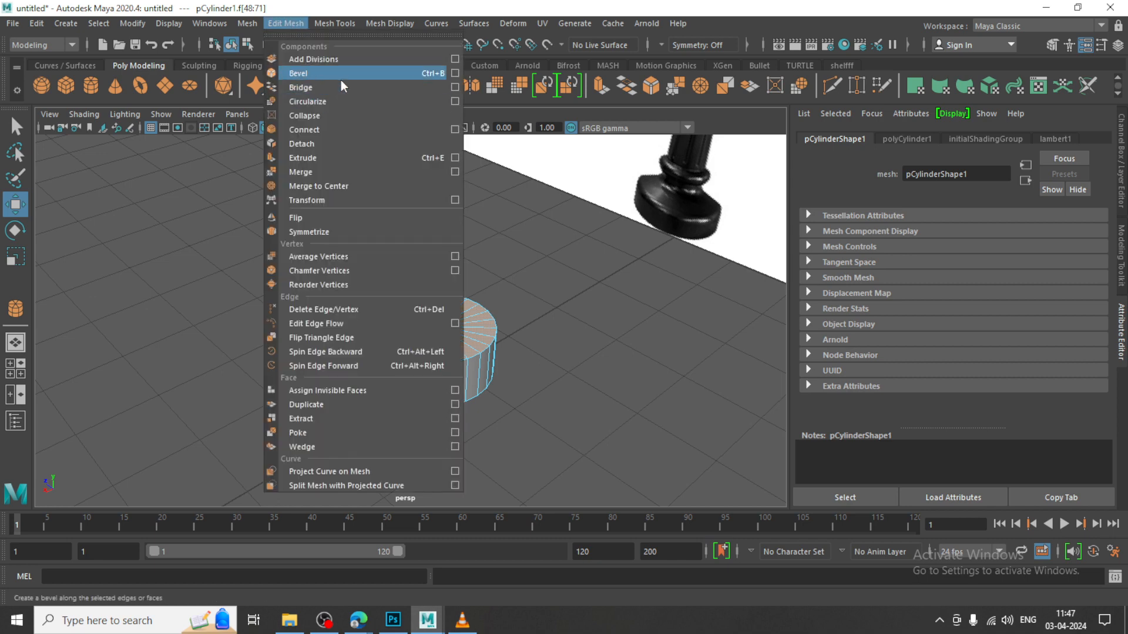
click(356, 159)
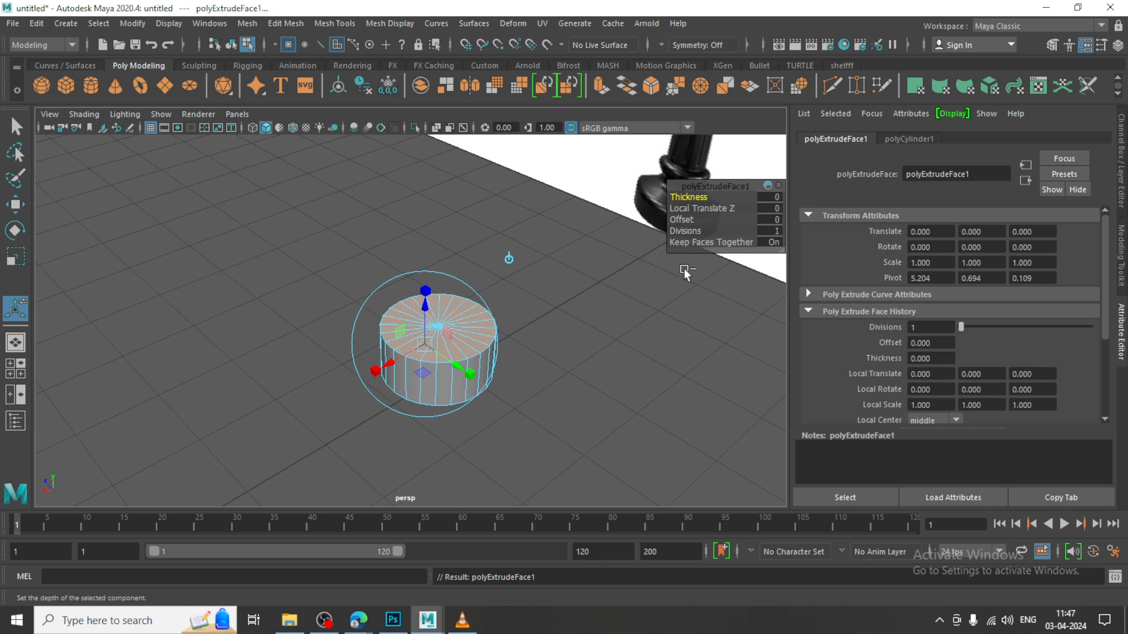
key(ctrl+z)
key(w)
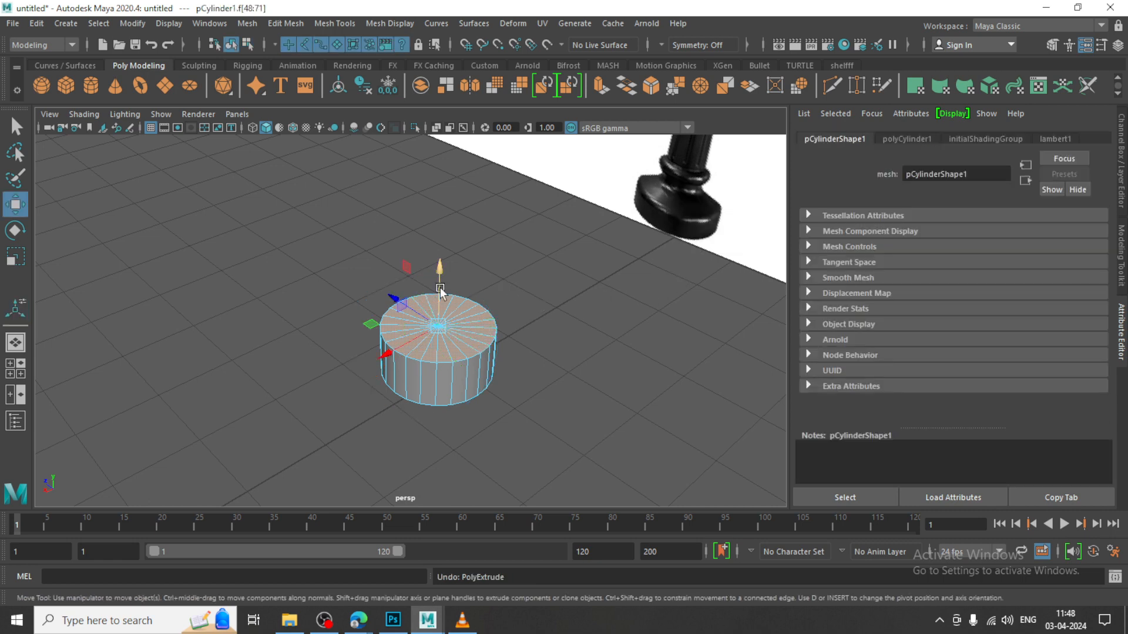
Extrude the cylinder's top cap faces and scale them inward to form a smaller inset ring
drag(439, 276, 440, 257)
key(ctrl+z)
key(r)
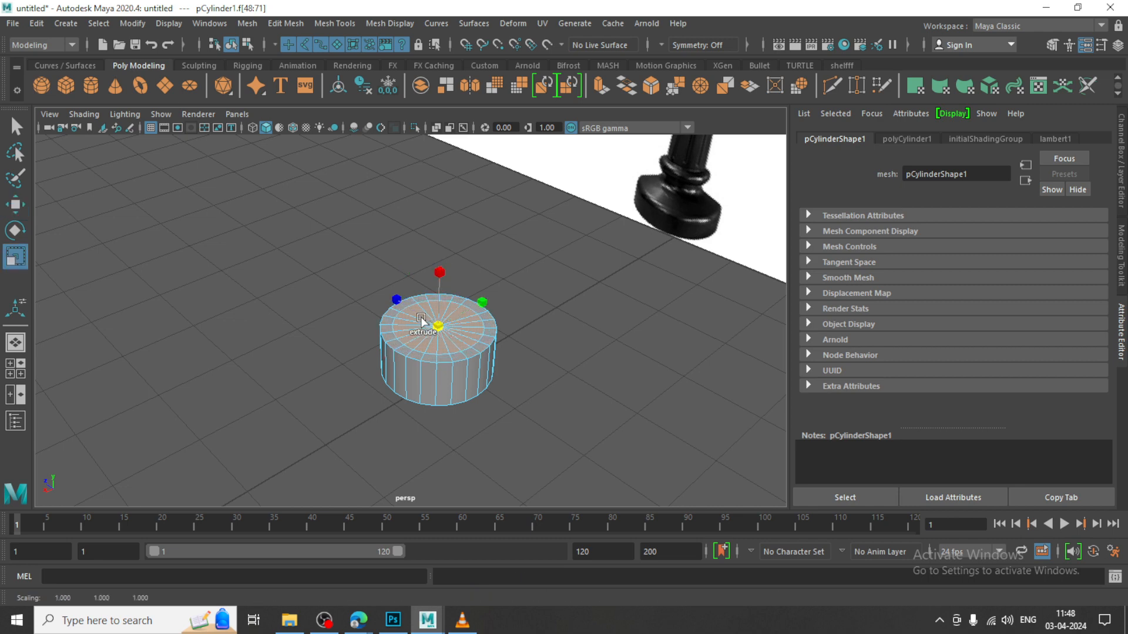
key(ctrl+e)
key(w)
In the side view, raise the inset cap to a Y position of about 0.91 and scale it to the reference's neck width
key(space)
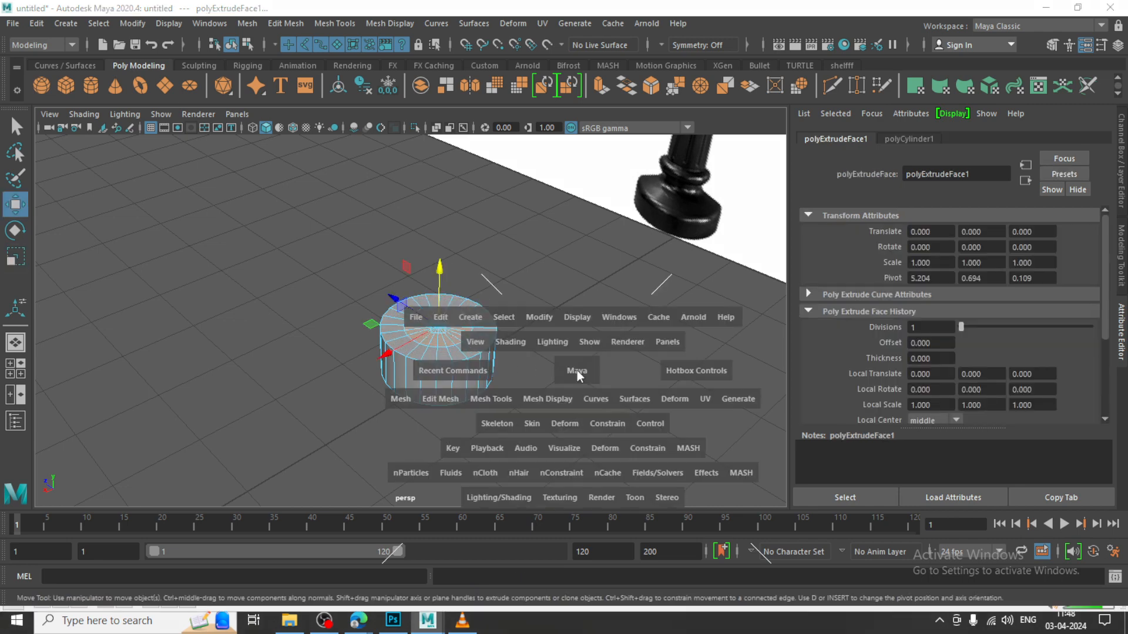
key(space)
drag(472, 269, 479, 237)
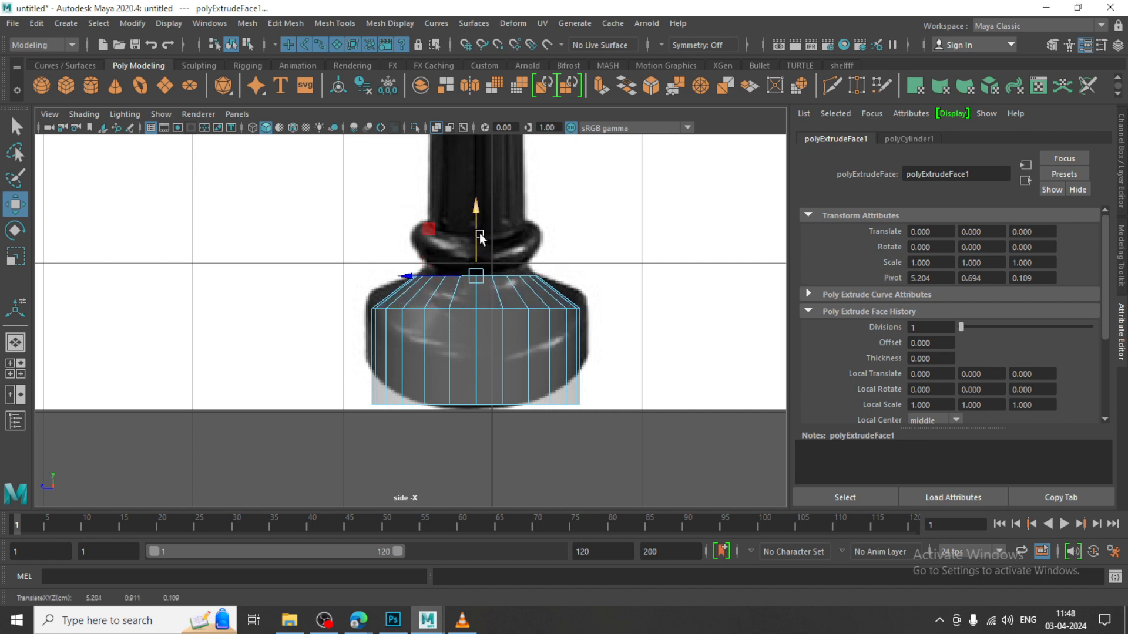
alt+middle_drag(535, 278, 529, 253)
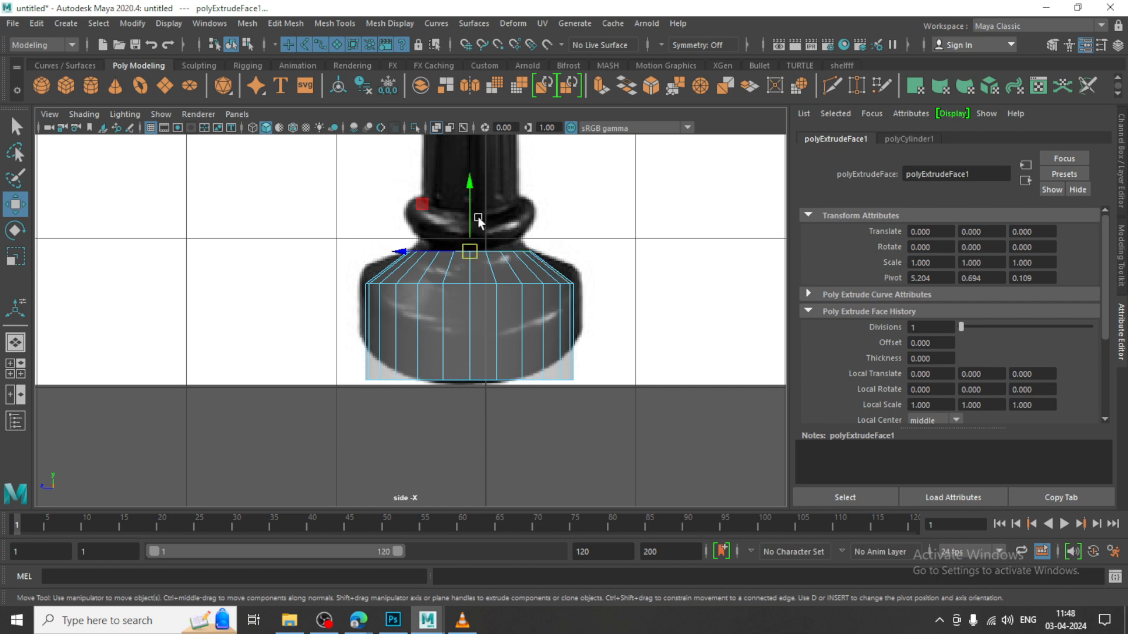
key(r)
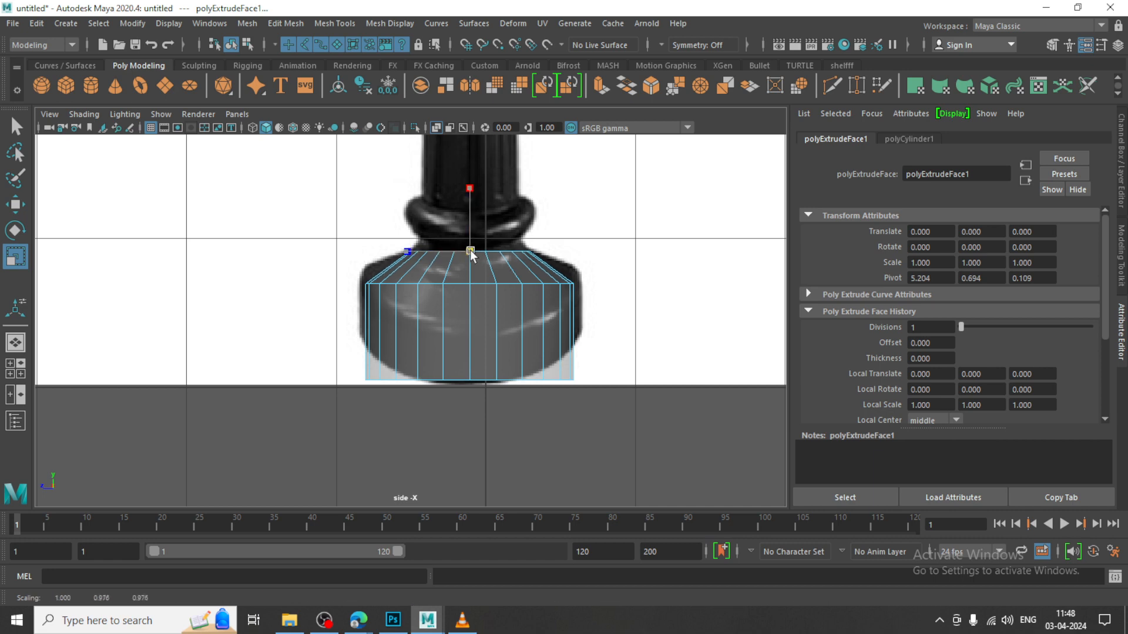
Extrude the neck's top faces upward to a Y position of about 1.175 to start the collar
key(w)
drag(470, 220, 476, 180)
key(ctrl+e)
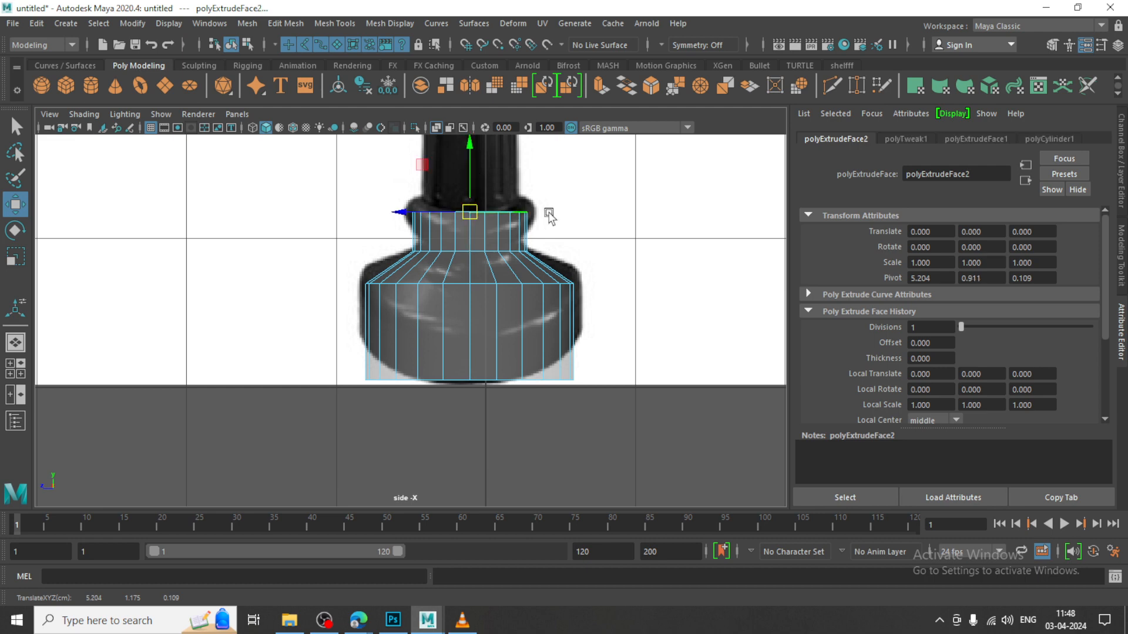
Insert two horizontal edge loops in the collar section, one near its upper edge and one near its lower edge
scroll(539, 249, up, 3)
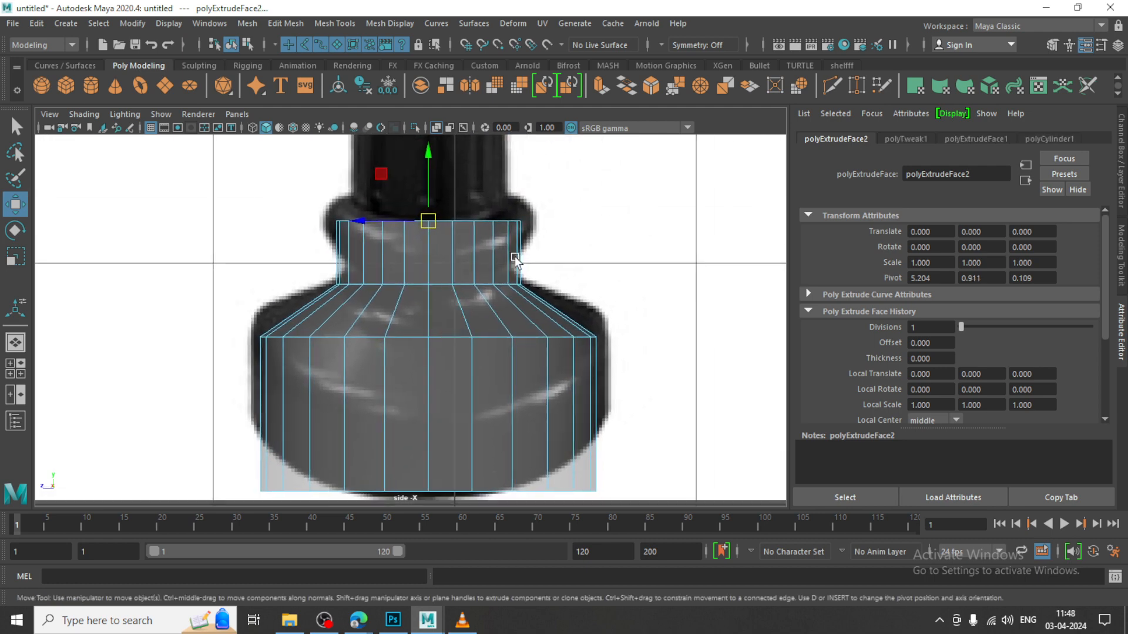
click(332, 24)
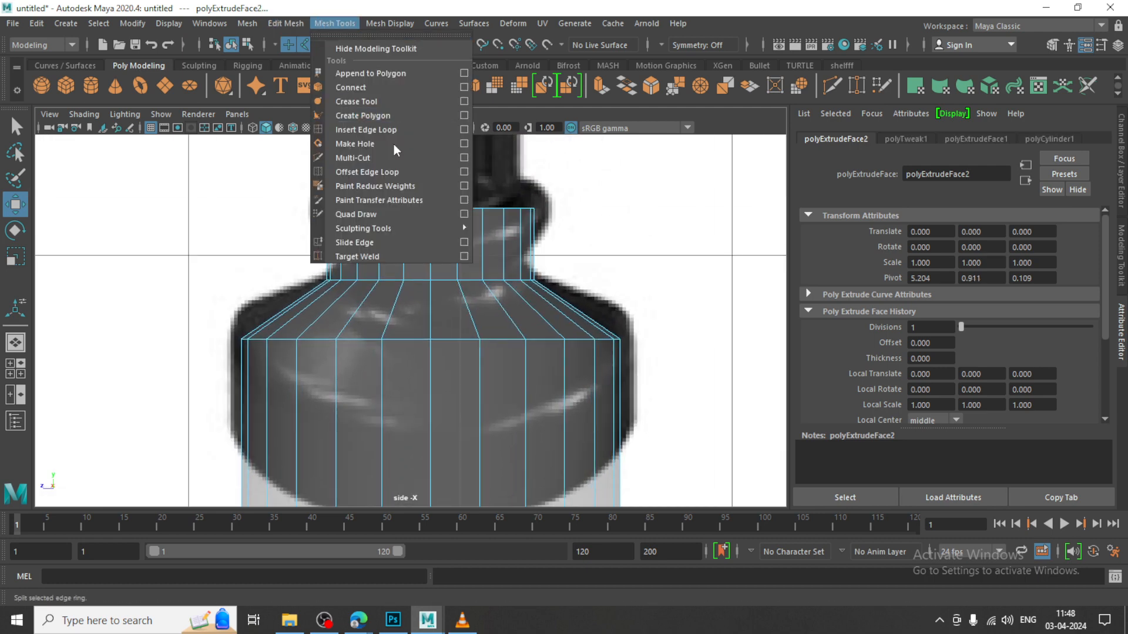
click(353, 129)
click(383, 227)
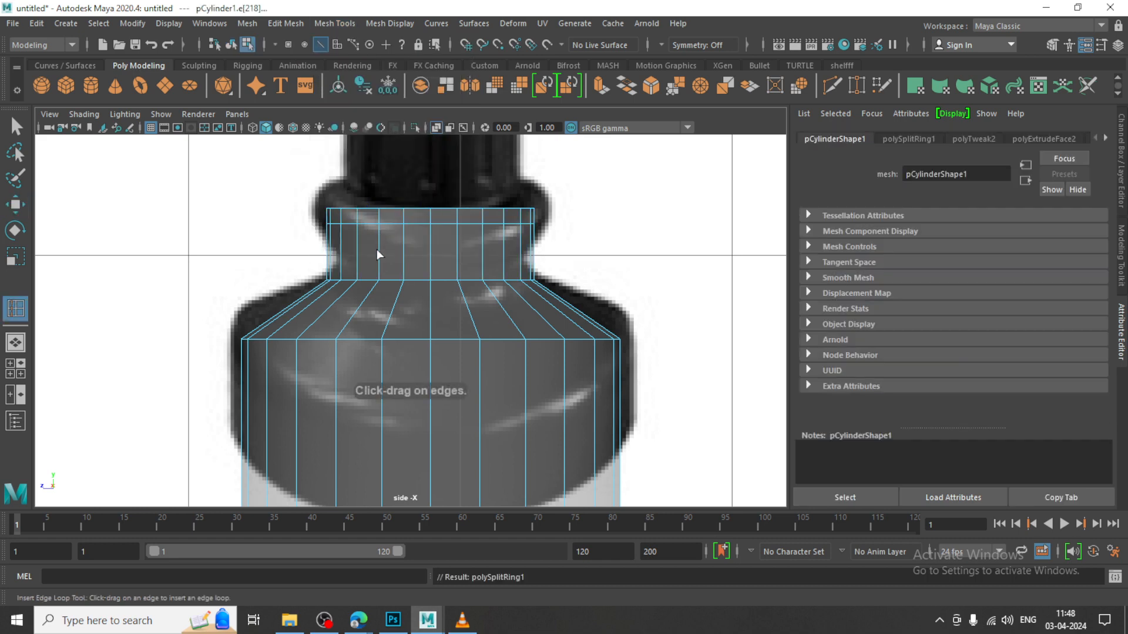
click(383, 266)
key(w)
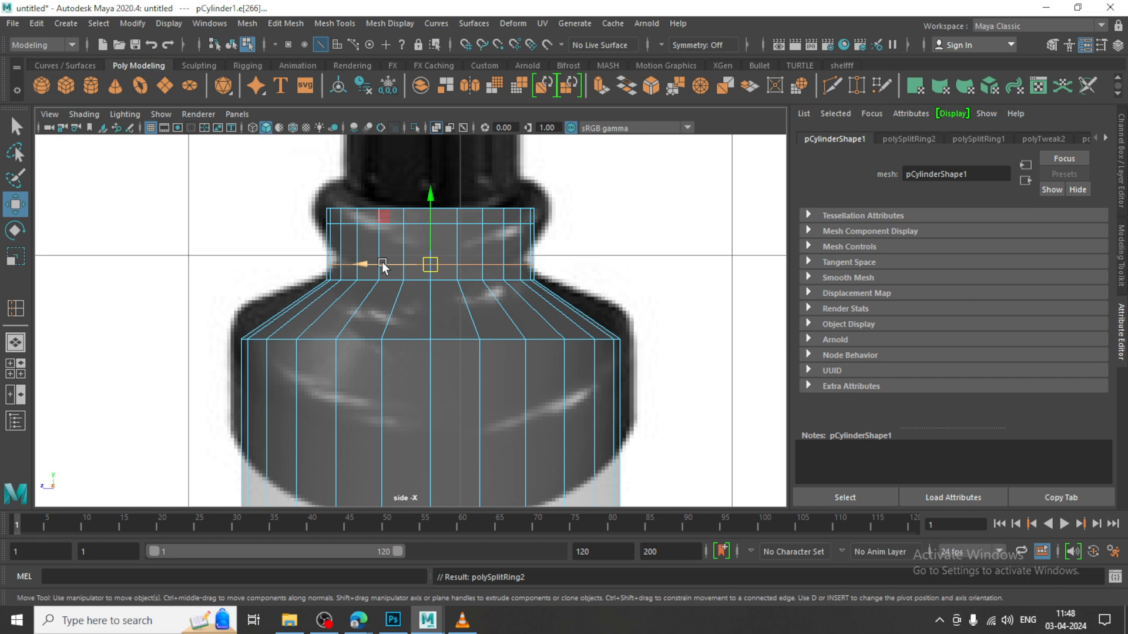
In vertex mode, lower the collar's upper vertex ring slightly and raise its lower vertex ring slightly
right_drag(405, 235, 336, 269)
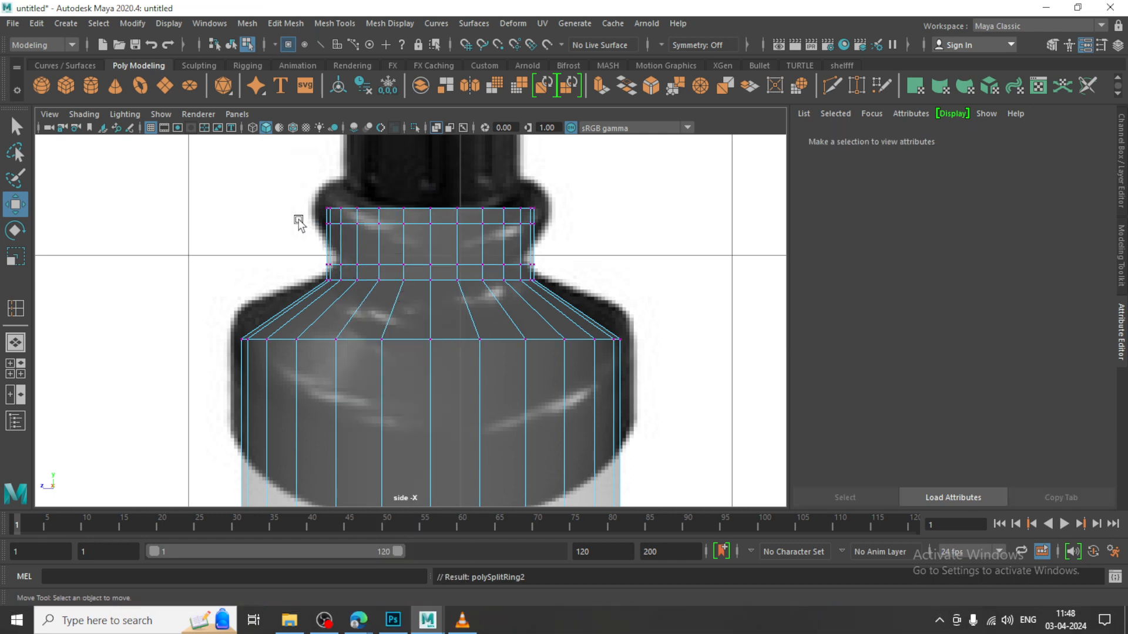
drag(297, 217, 558, 252)
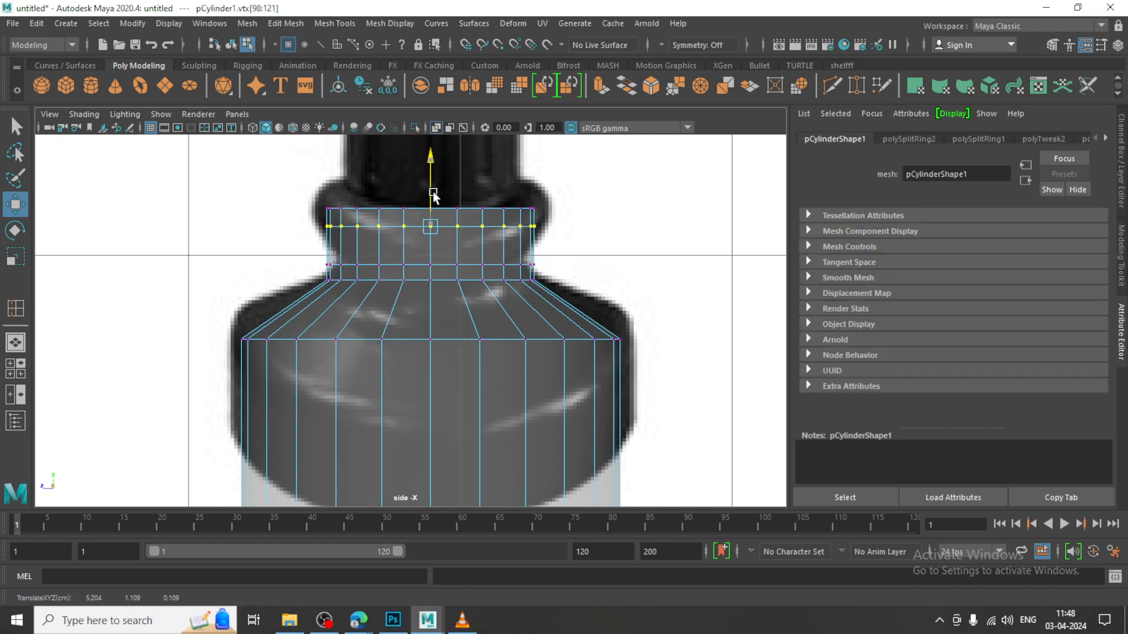
drag(433, 181, 433, 194)
drag(290, 244, 573, 268)
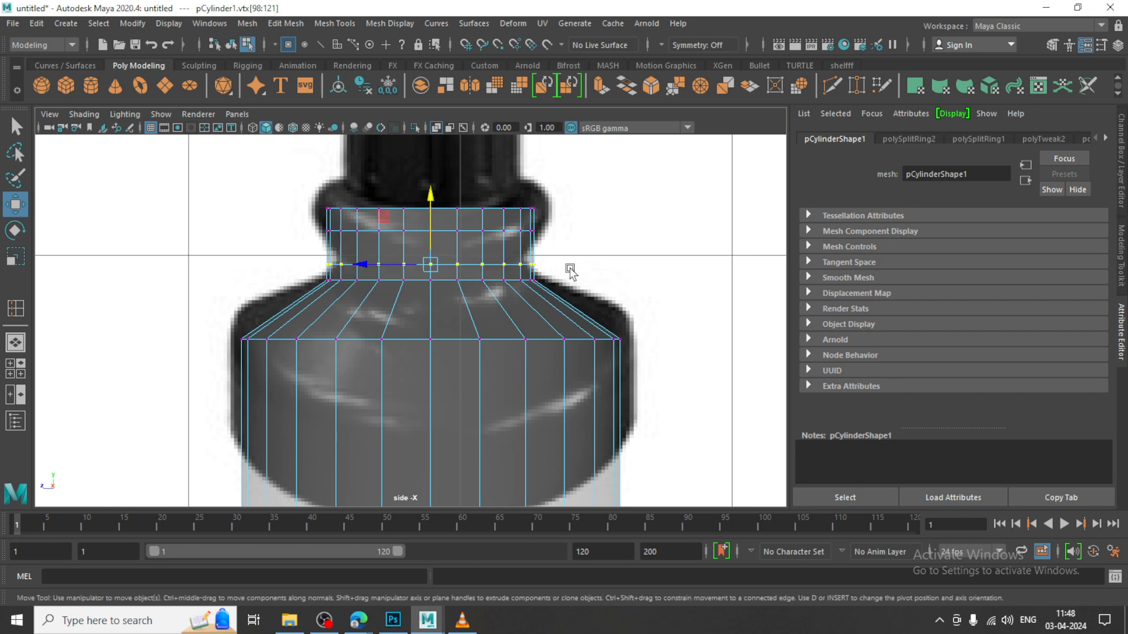
drag(422, 224, 421, 217)
Select both middle vertex rings of the collar and scale them outward to match the reference's bulge
shift+drag(284, 228, 541, 260)
key(r)
drag(432, 244, 453, 258)
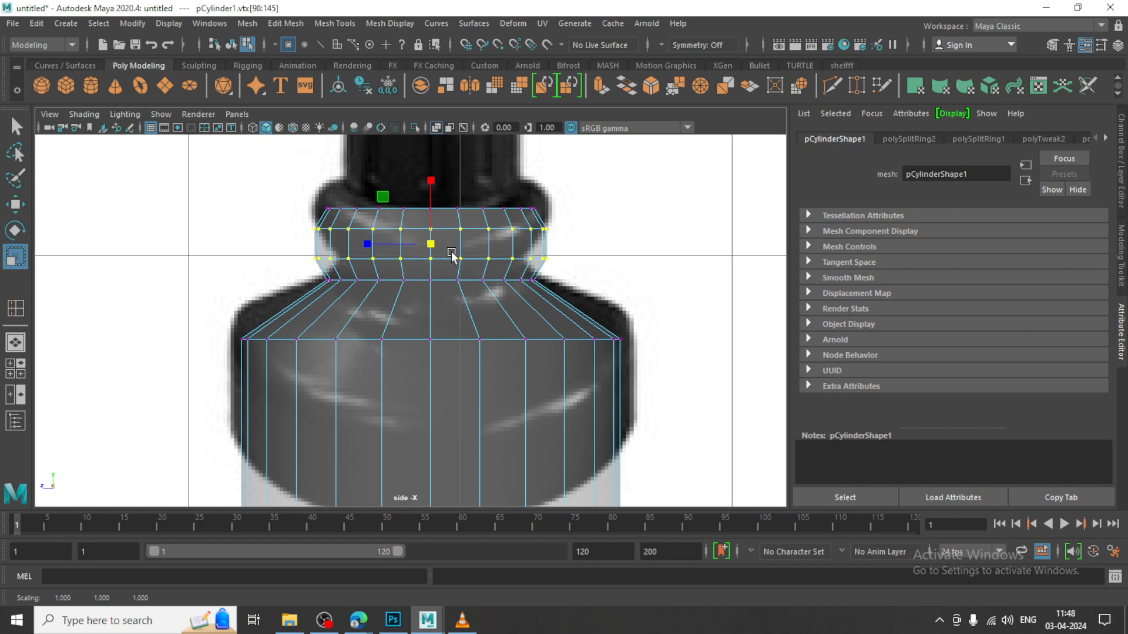
Check the collar in the perspective view and try scaling its widened vertex rings along the Z axis
key(space)
key(space)
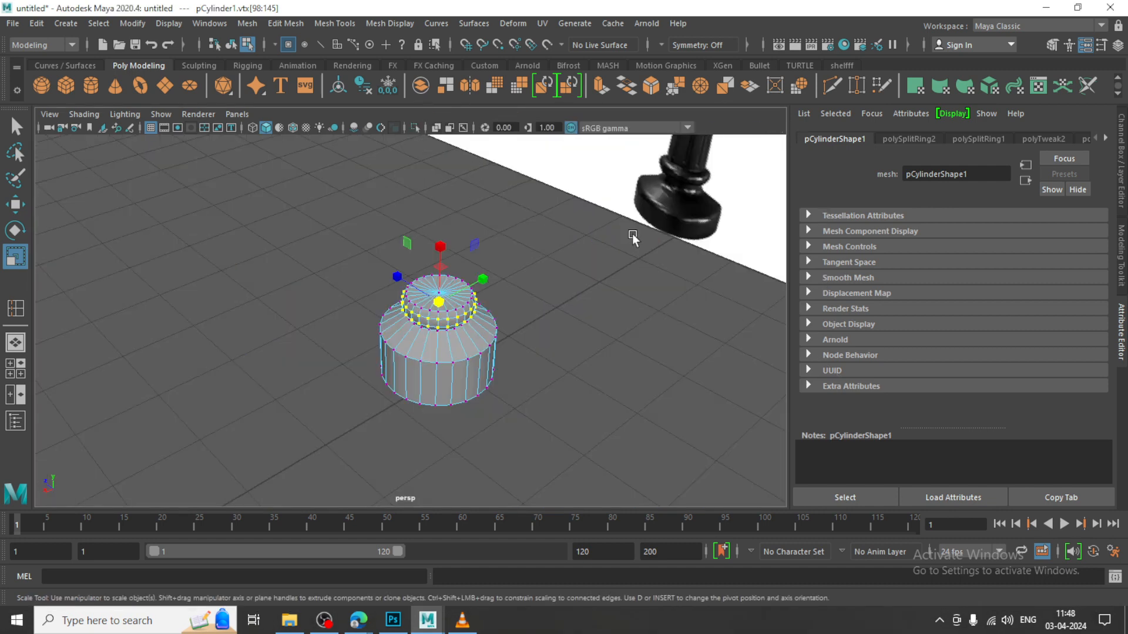
alt+drag(634, 239, 632, 235)
scroll(587, 250, up, 5)
alt+drag(530, 265, 522, 262)
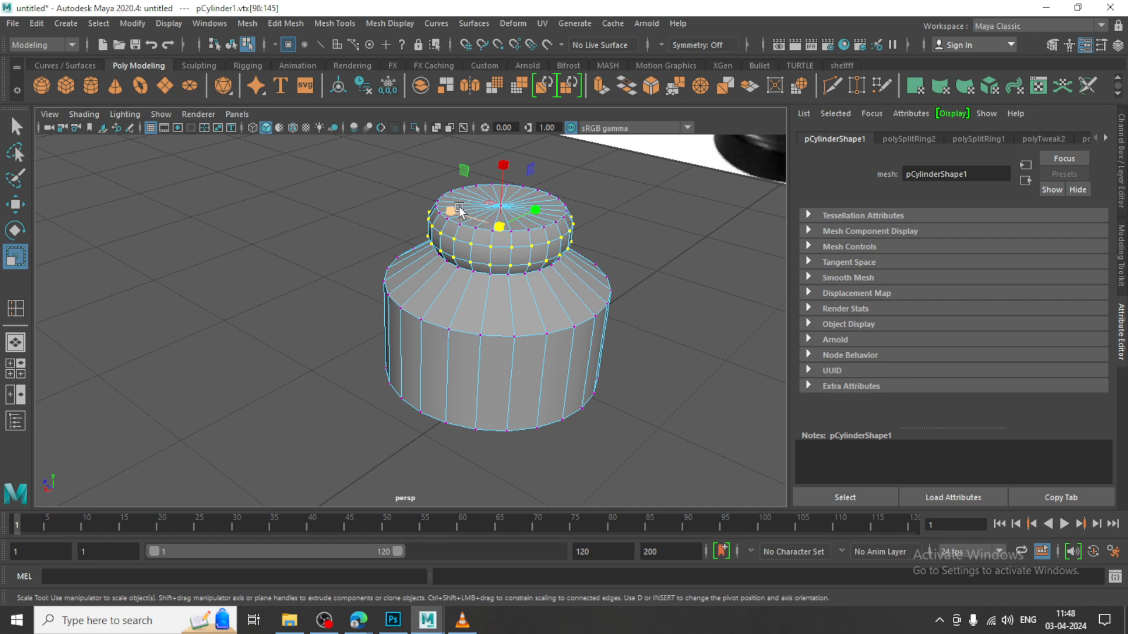
drag(453, 213, 454, 215)
key(ctrl+z)
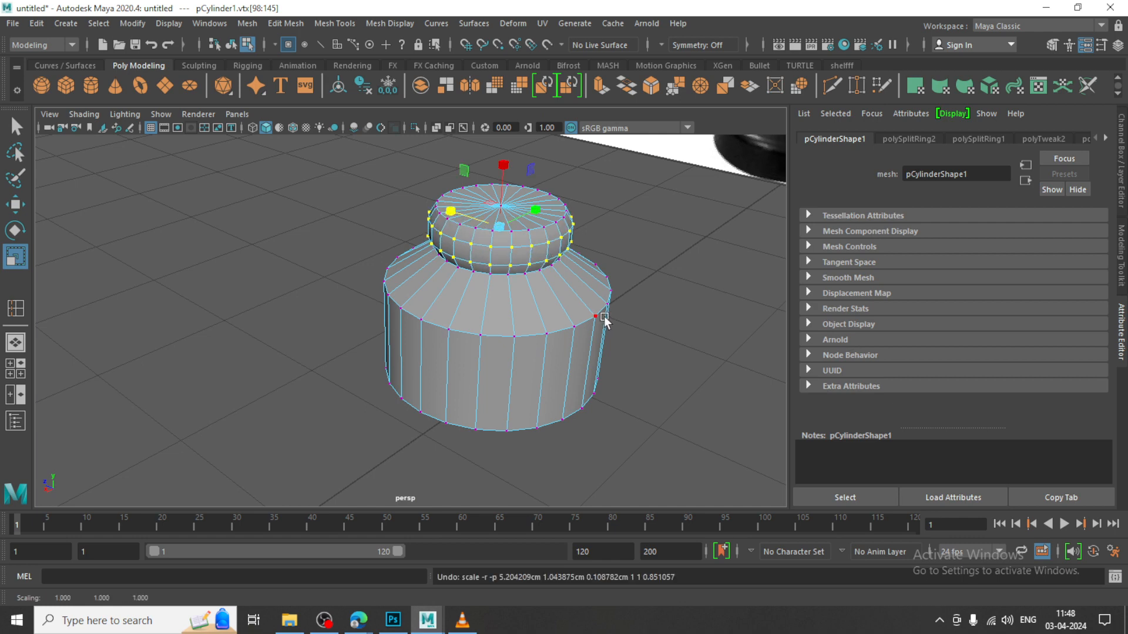
key(space)
key(space)
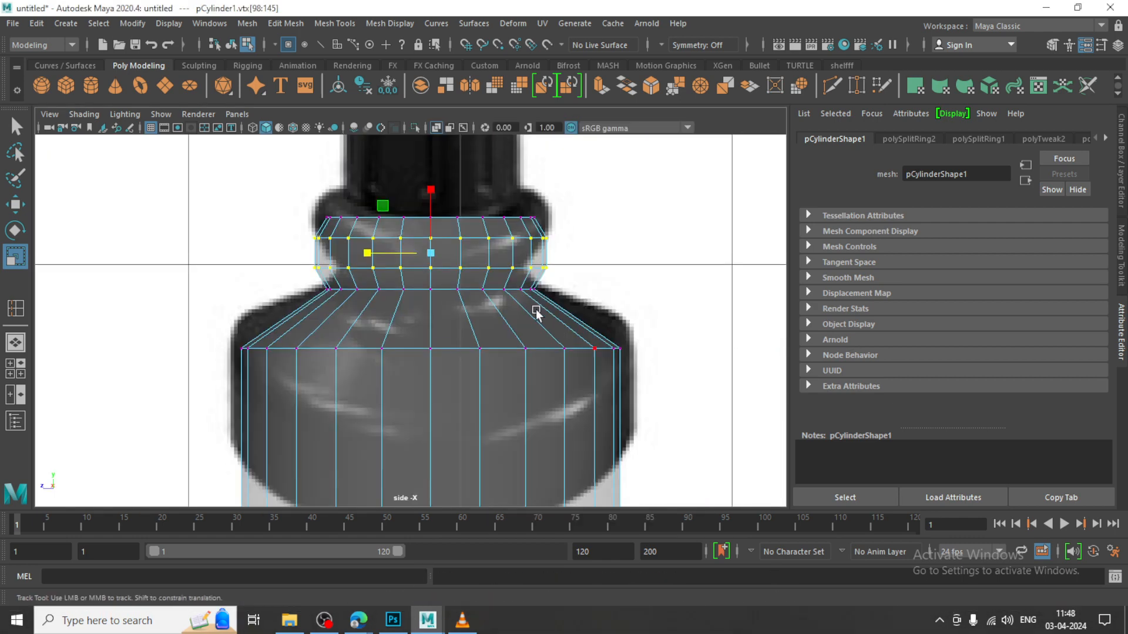
Extrude the collar's top cap faces up to a Y position of about 3 and narrow them to follow the tapered column
right_drag(450, 232, 453, 276)
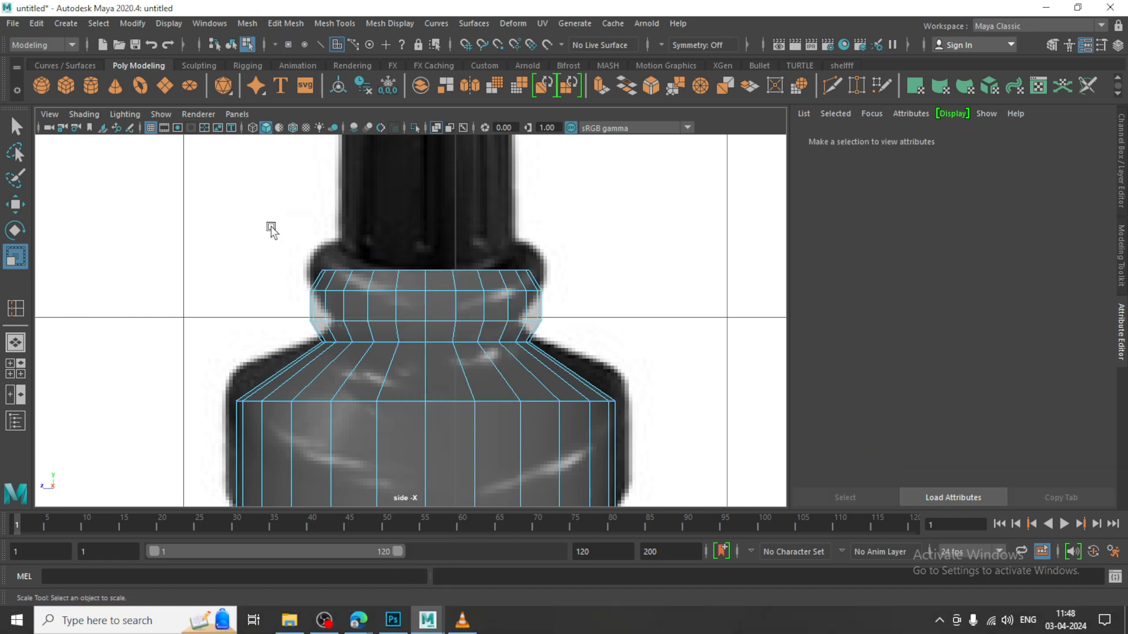
drag(270, 227, 611, 279)
key(w)
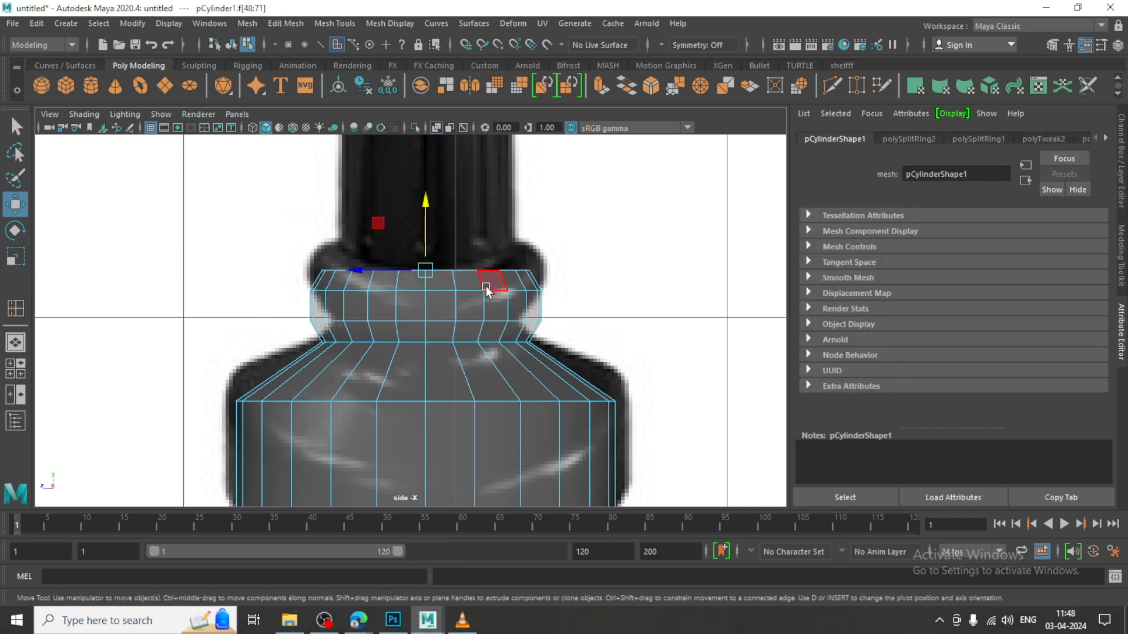
scroll(395, 312, down, 6)
shift+drag(407, 340, 390, 226)
scroll(402, 220, up, 3)
key(r)
key(w)
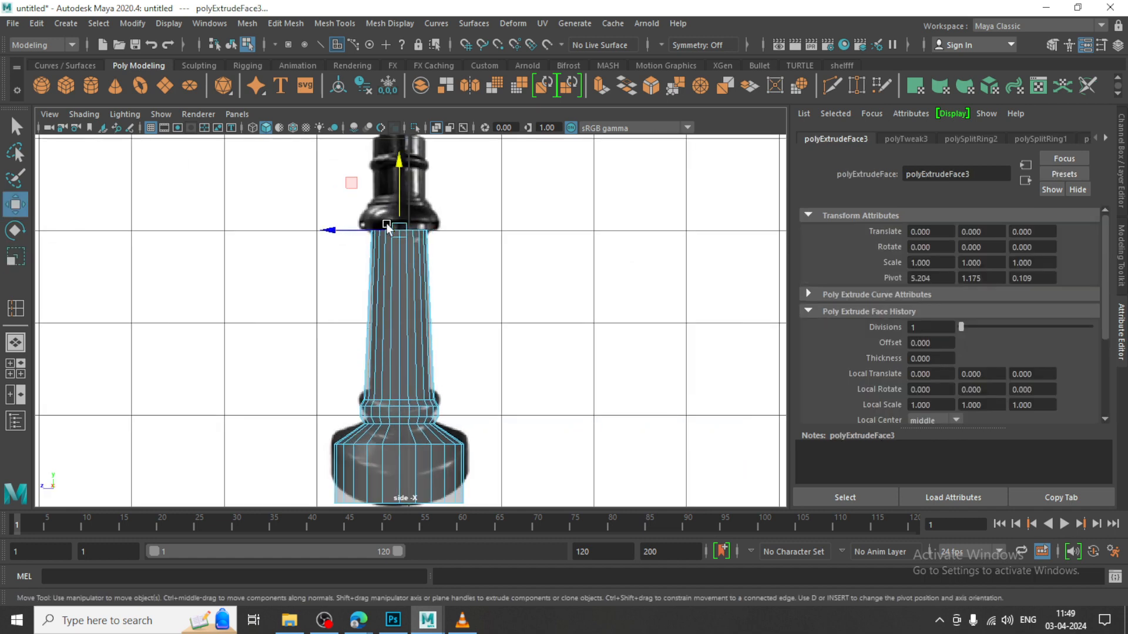
Extrude the column's top faces upward again to the upper edge of the reference's flared ring
scroll(473, 328, up, 2)
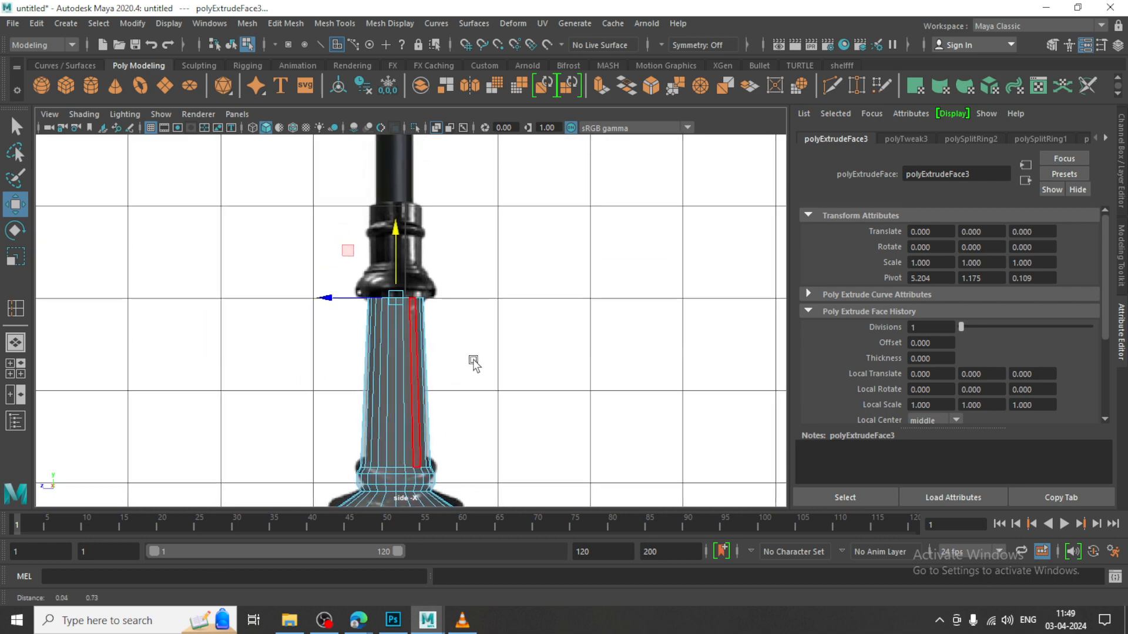
shift+drag(394, 249, 382, 214)
scroll(485, 225, up, 4)
alt+middle_drag(481, 227, 476, 259)
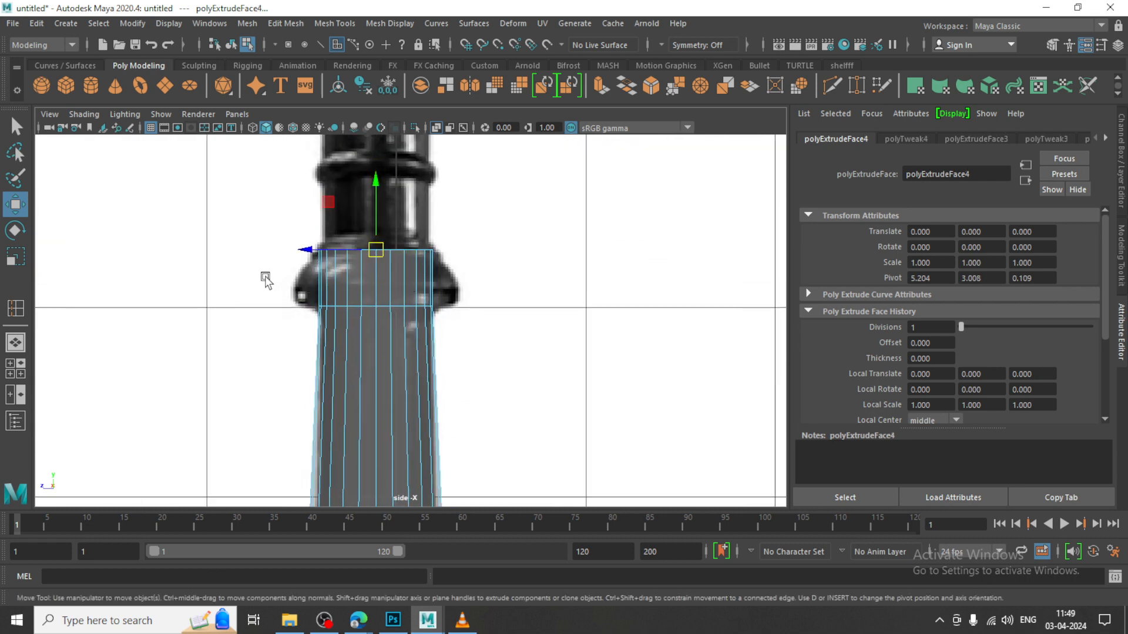
Select the new top section's side faces all around and extrude them outward with a thickness of 0.11
drag(299, 272, 370, 279)
drag(514, 288, 516, 287)
key(space)
key(space)
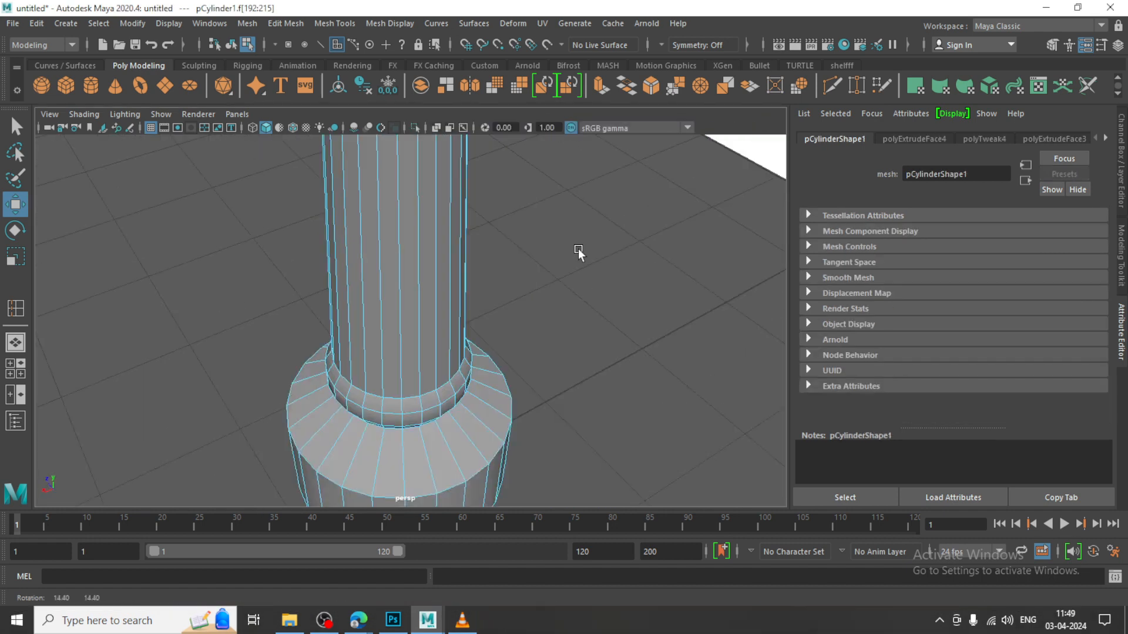
alt+drag(524, 273, 564, 203)
click(281, 24)
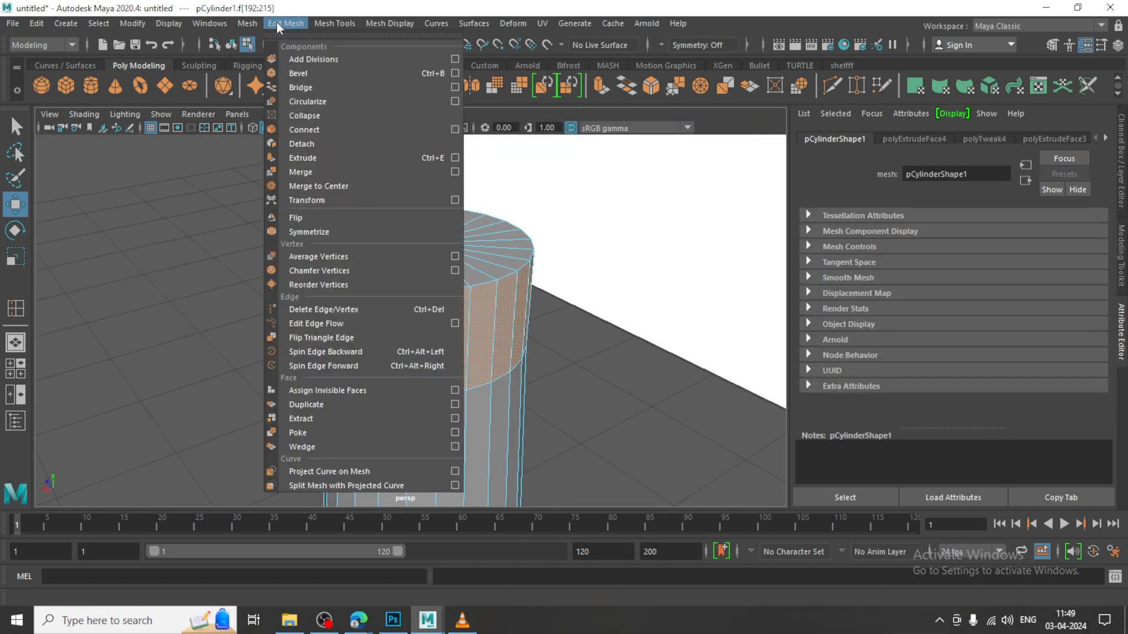
click(407, 160)
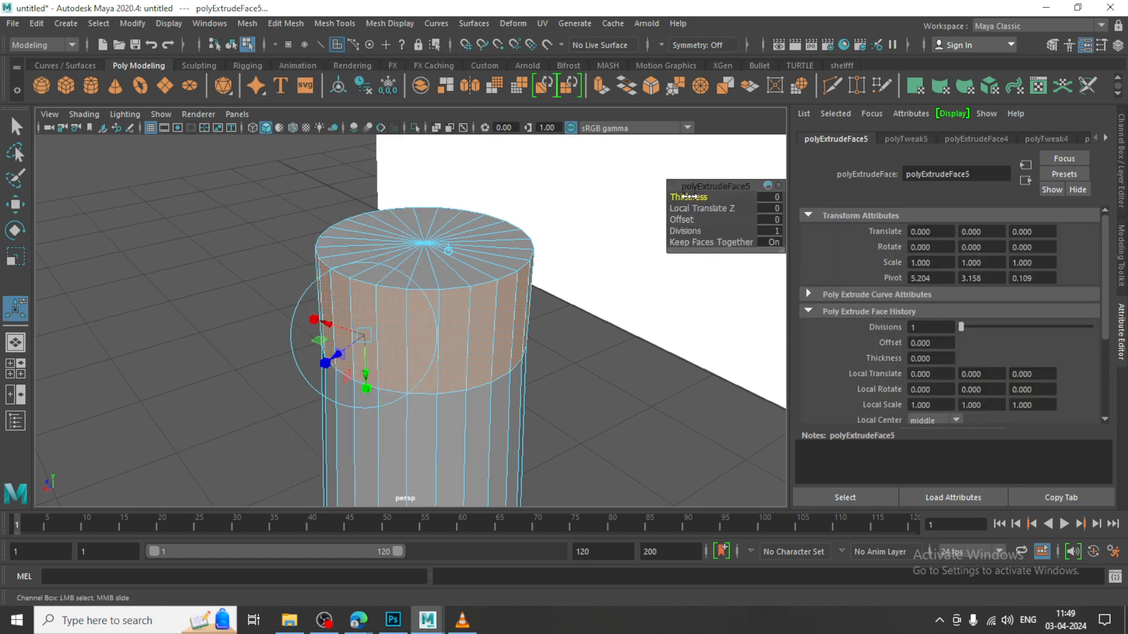
drag(693, 197, 696, 196)
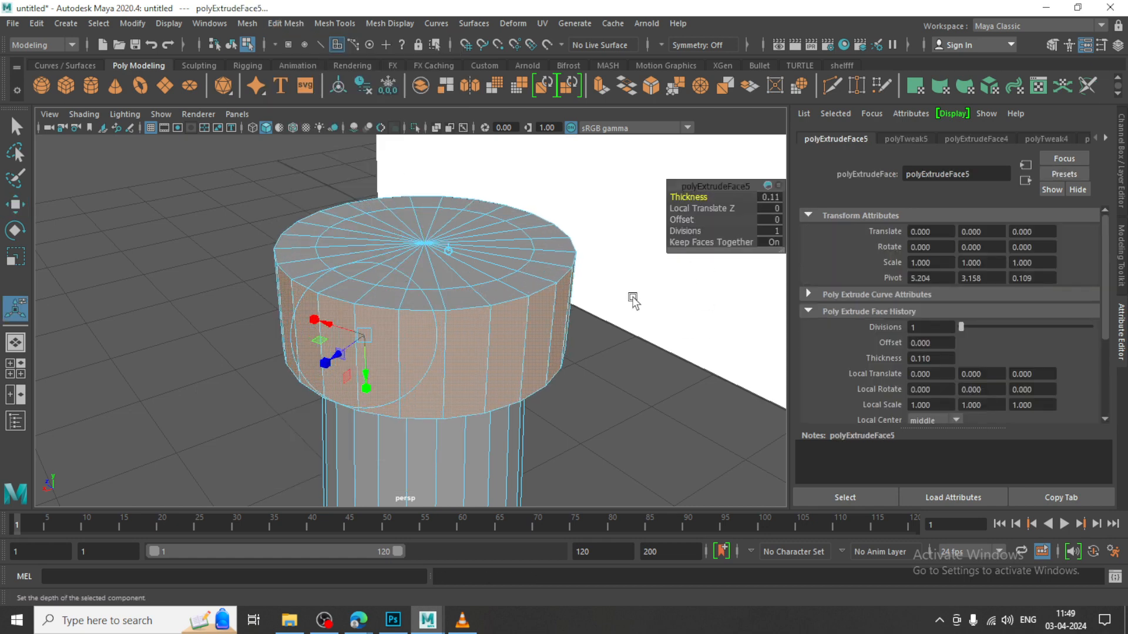
key(w)
In the side view, scale down the height of the ring's outer faces and lower them to match the reference's flared profile
key(space)
key(space)
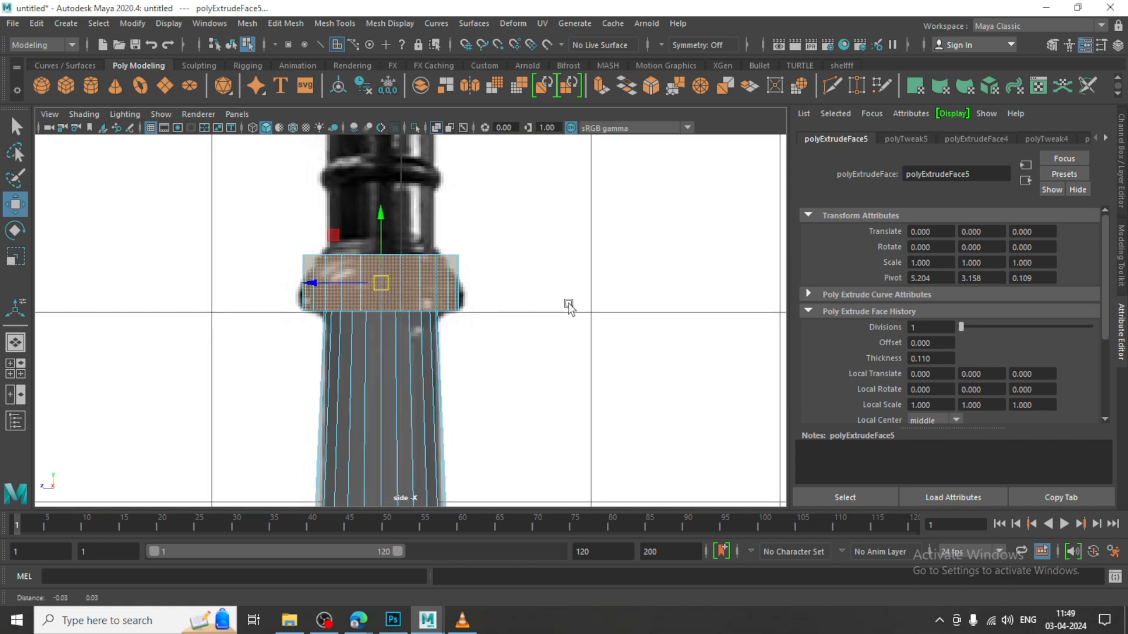
scroll(480, 288, up, 1)
key(r)
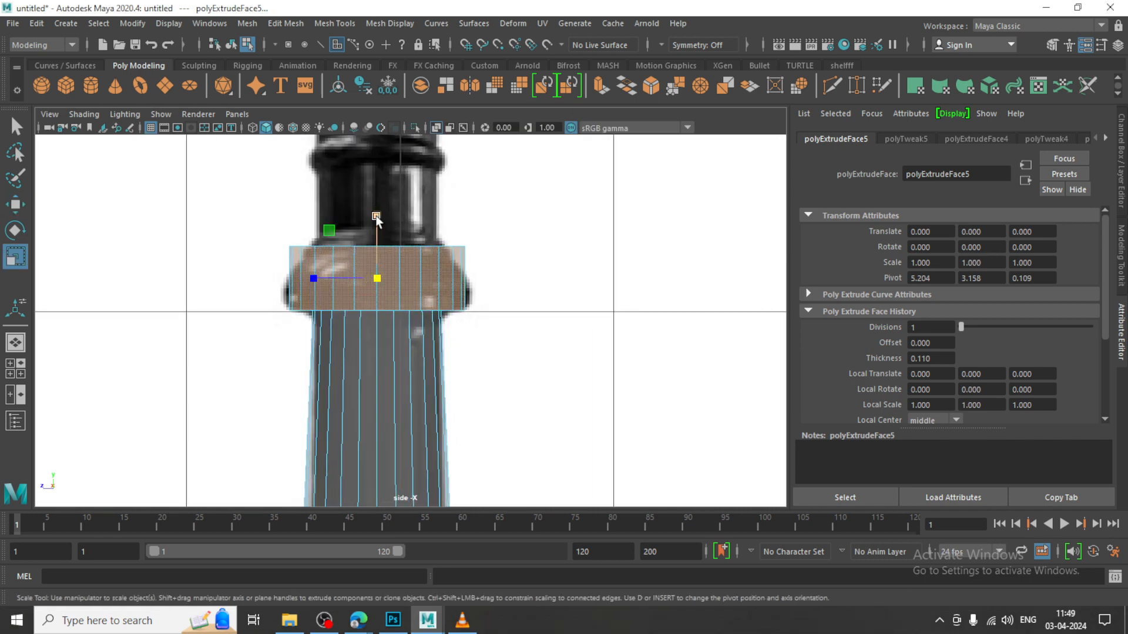
drag(375, 217, 383, 232)
key(w)
right_drag(410, 244, 409, 262)
In the perspective view, select all the inner cap faces on top of the flared ring
key(space)
key(space)
alt+drag(614, 231, 611, 258)
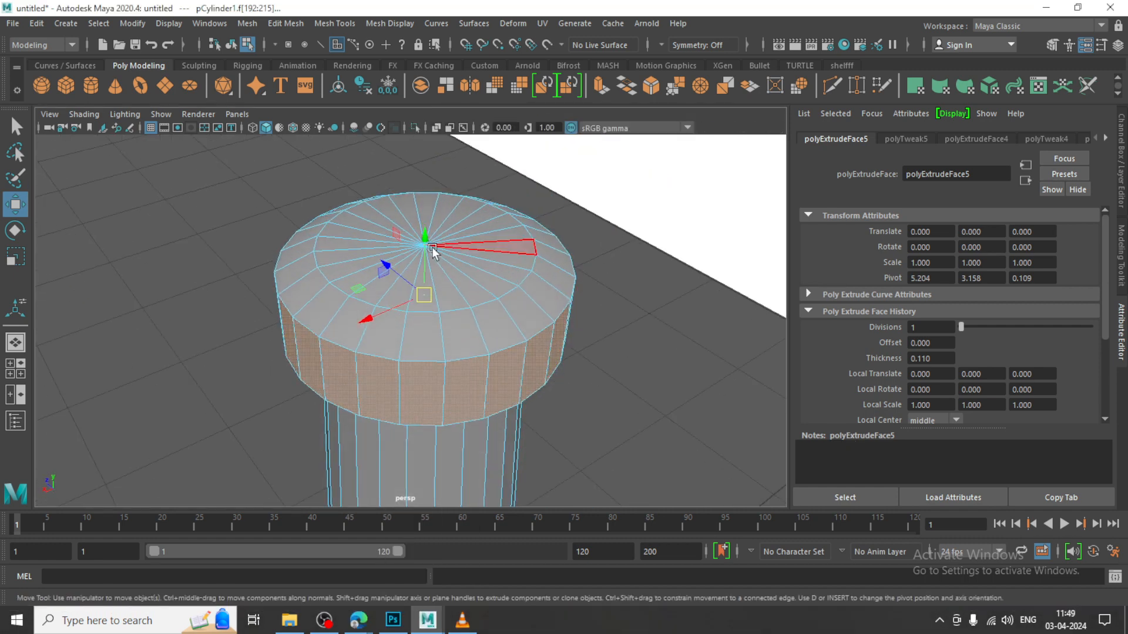
click(410, 220)
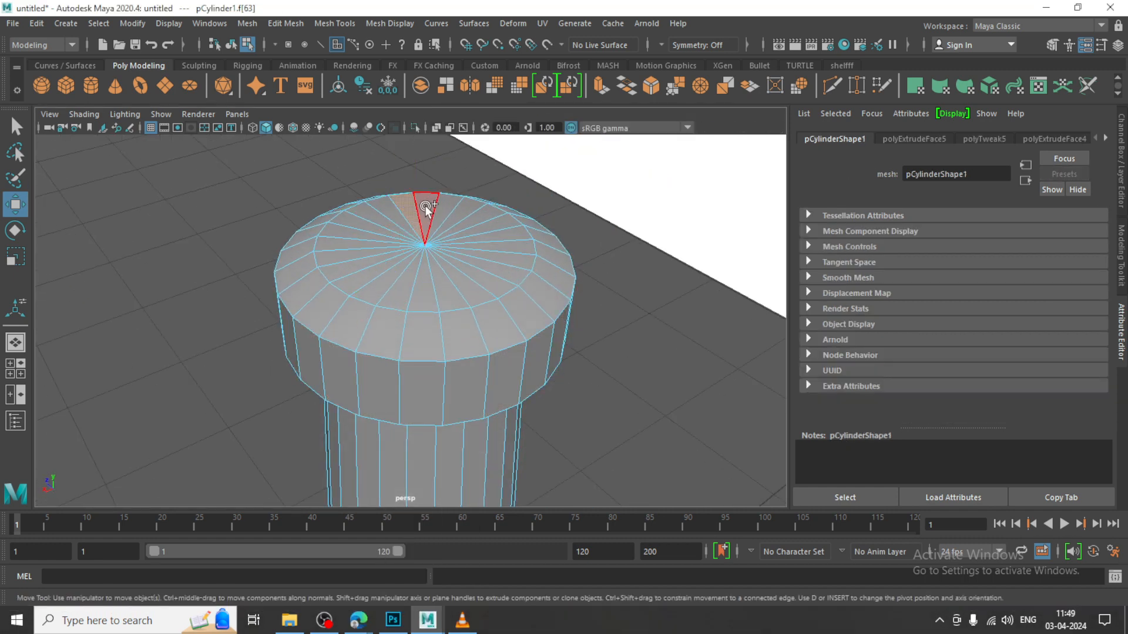
mouse_move(426, 209)
mouse_down()
mouse_move(473, 239)
mouse_move(403, 281)
mouse_move(385, 226)
mouse_move(411, 211)
mouse_up()
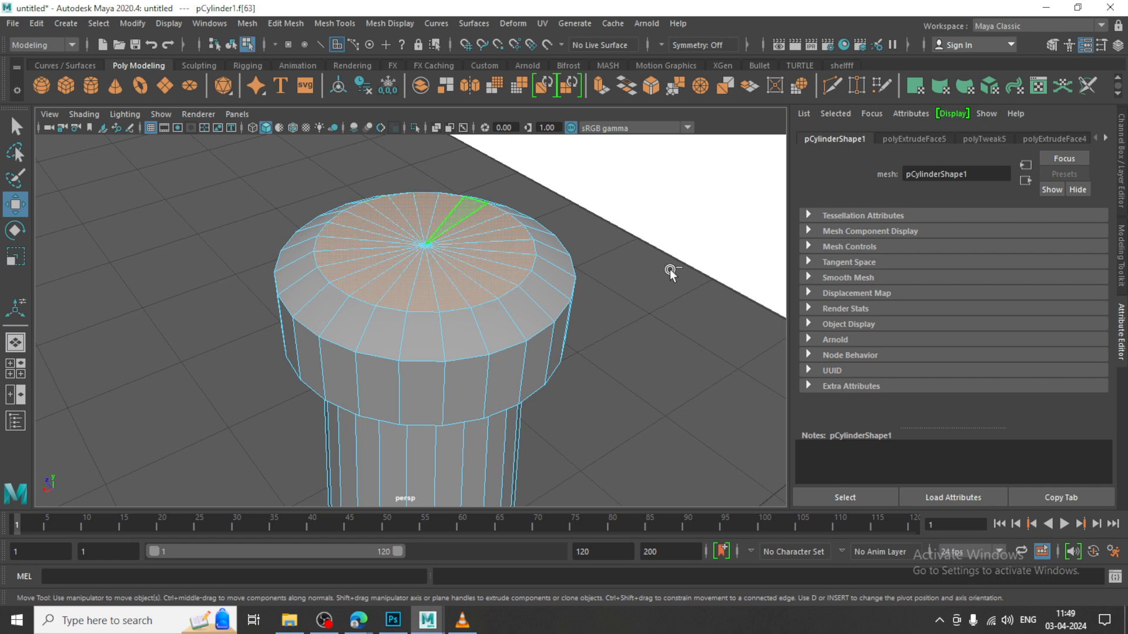
In the side view, extrude the cap faces upward in three sections, to Y positions of about 3.68, 3.81 and 4.02
key(space)
key(space)
alt+middle_drag(444, 198, 453, 310)
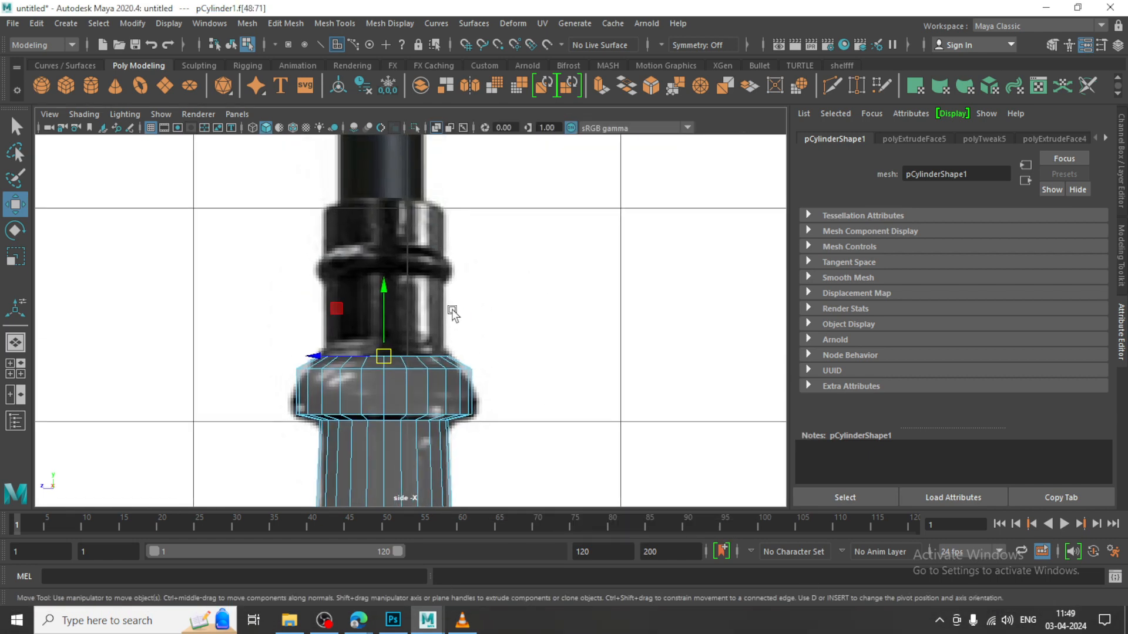
shift+drag(387, 315, 395, 234)
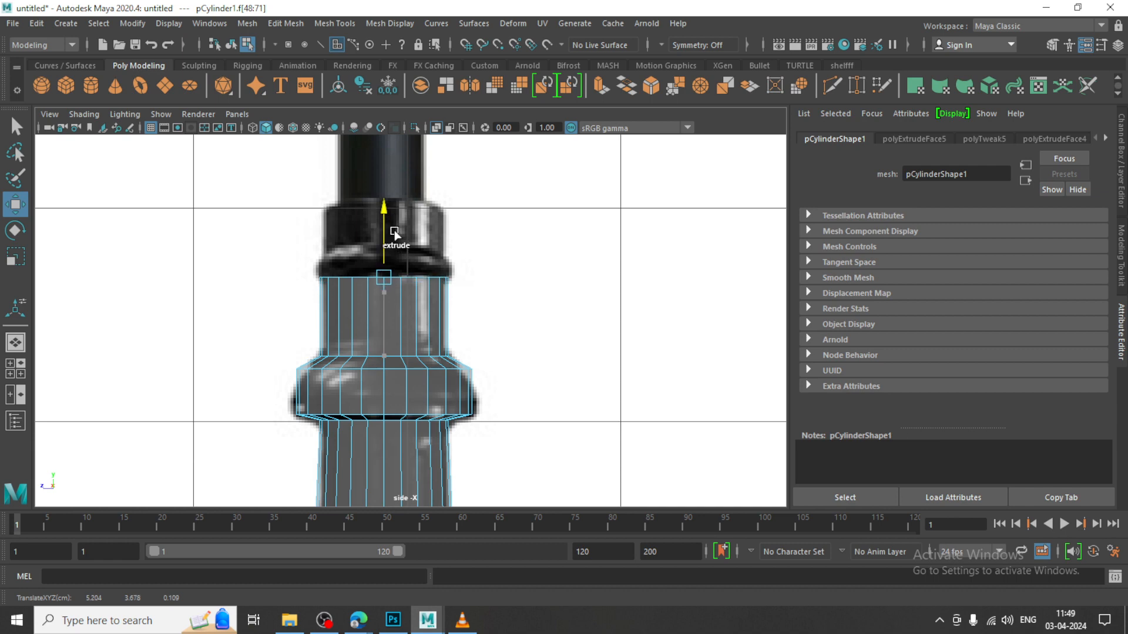
alt+middle_drag(462, 221, 507, 268)
scroll(487, 299, up, 3)
drag(435, 285, 434, 186)
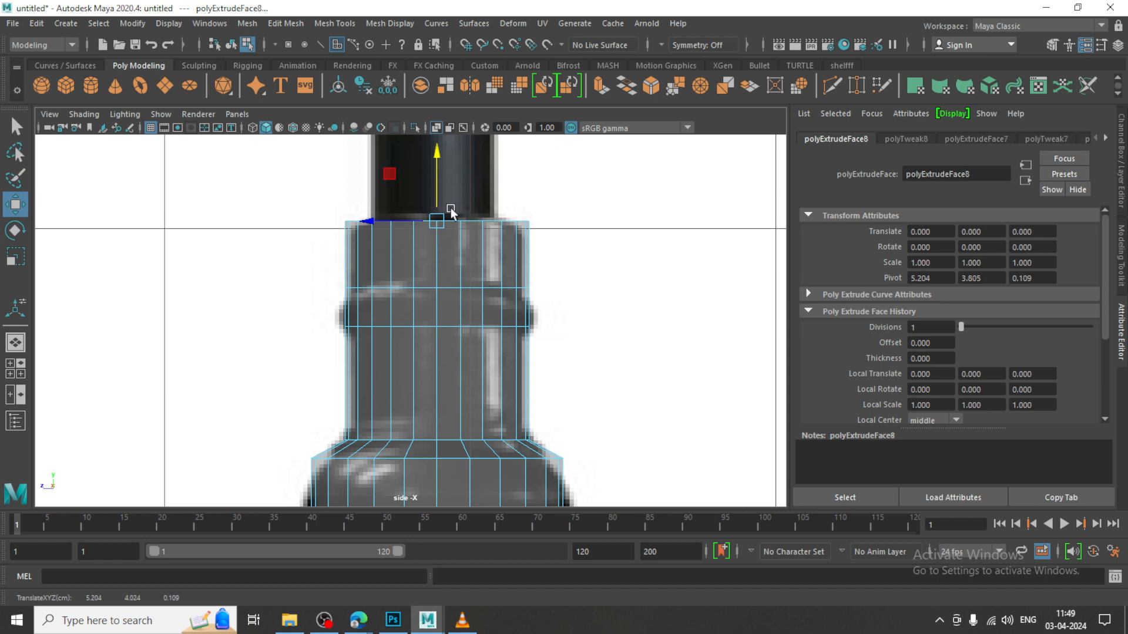
Select the narrow middle band's faces all around and extrude them outward with a thickness of 0.03
drag(308, 299, 599, 309)
scroll(533, 305, up, 2)
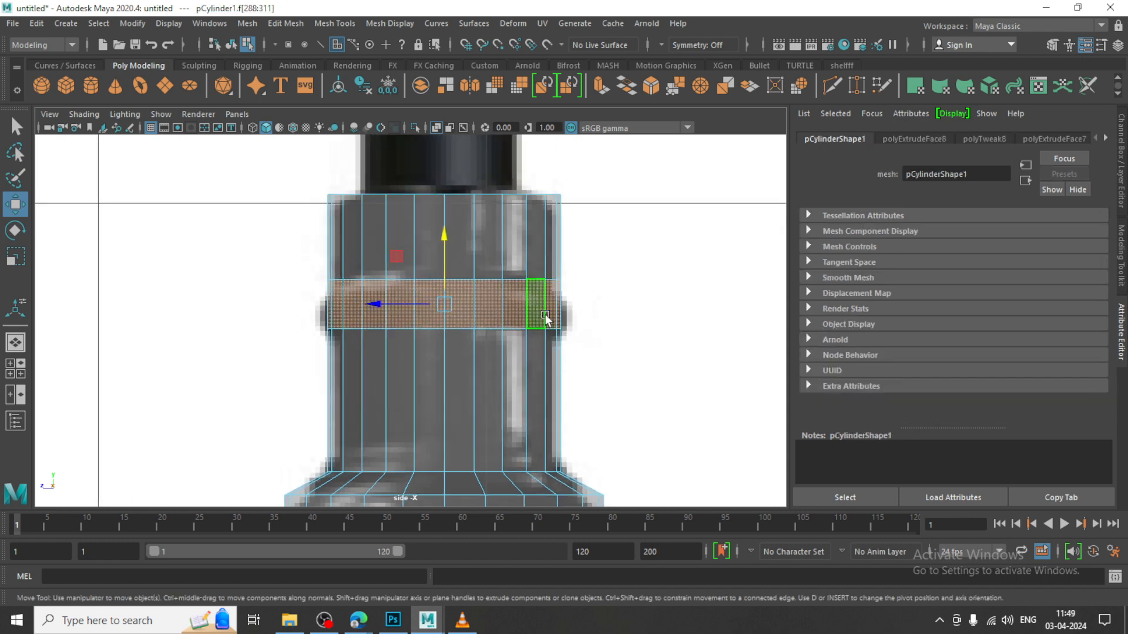
click(285, 22)
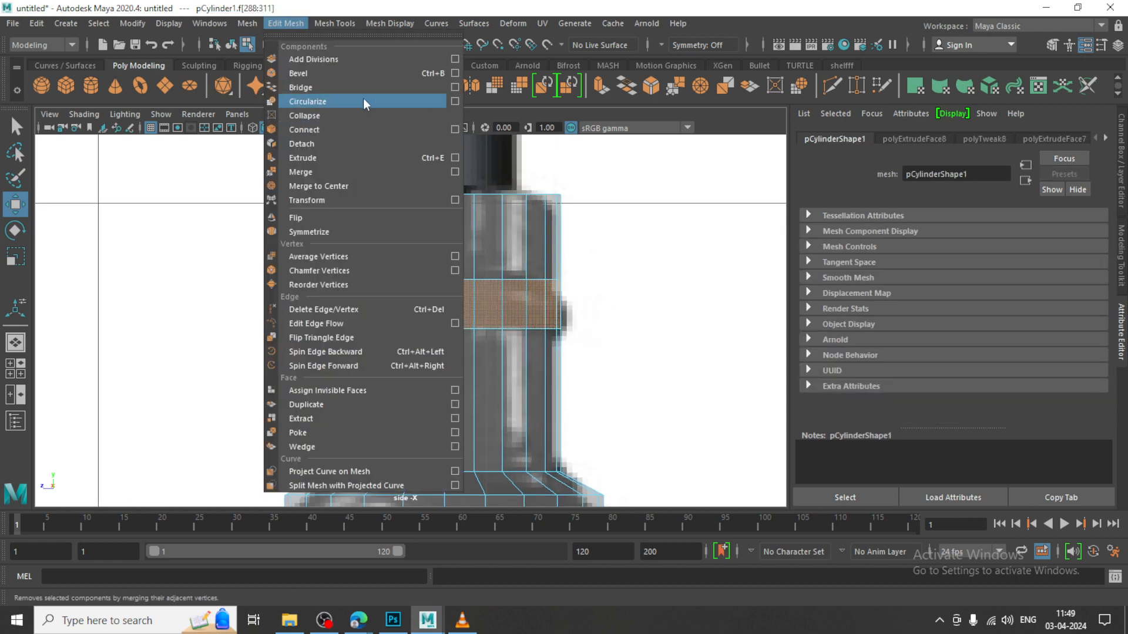
click(361, 158)
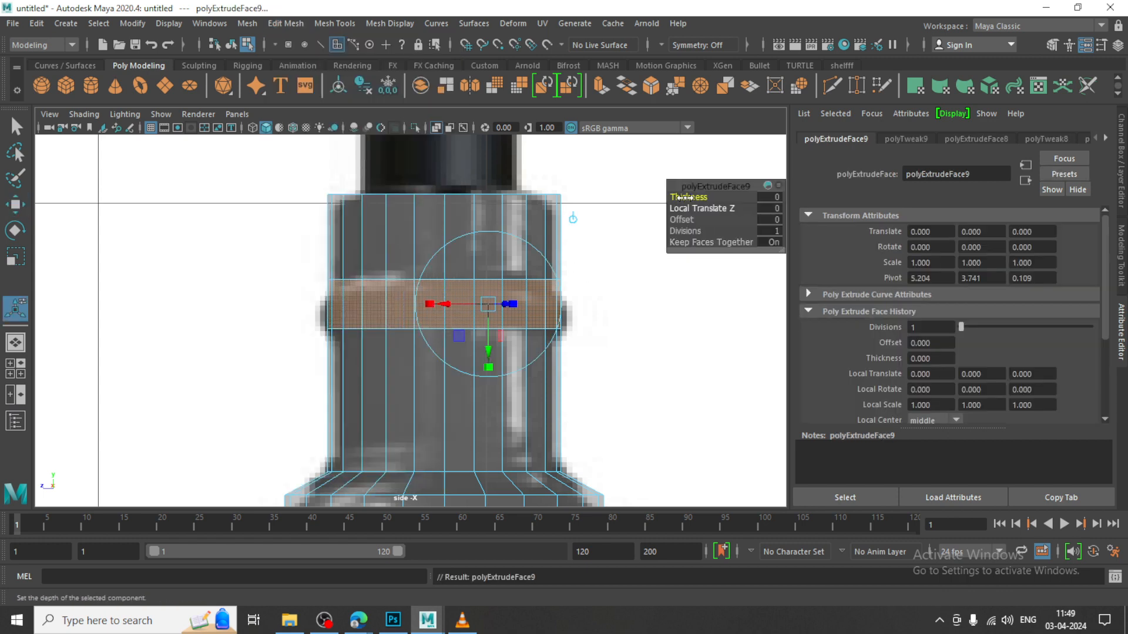
drag(689, 197, 687, 198)
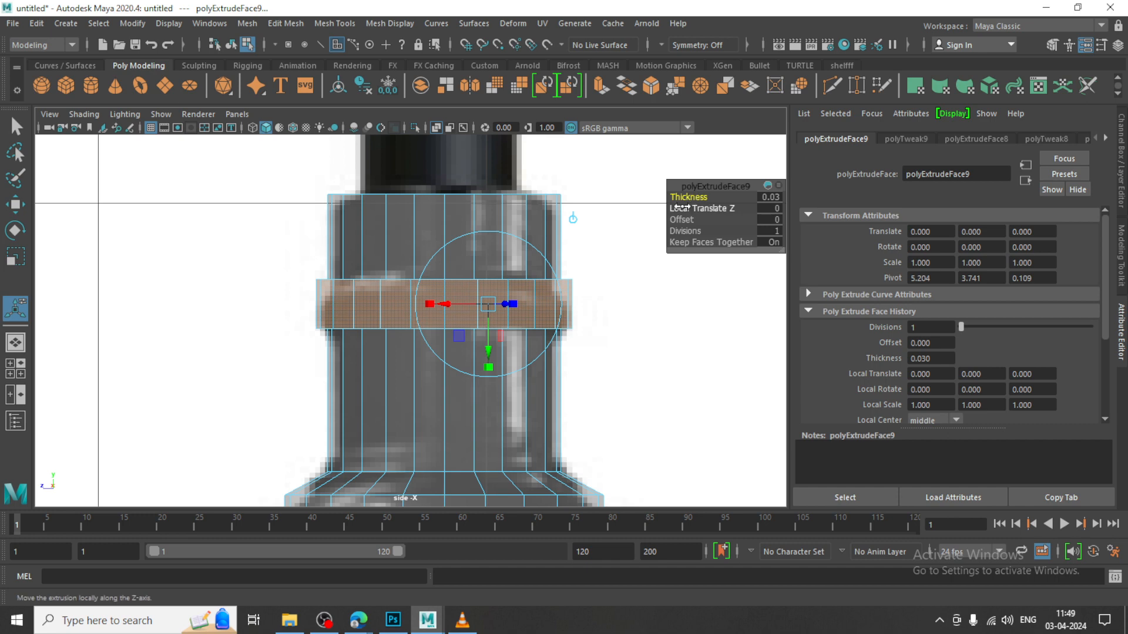
key(w)
Insert two horizontal edge loops around the raised band, one near its upper edge and one near its lower edge
click(333, 23)
click(376, 125)
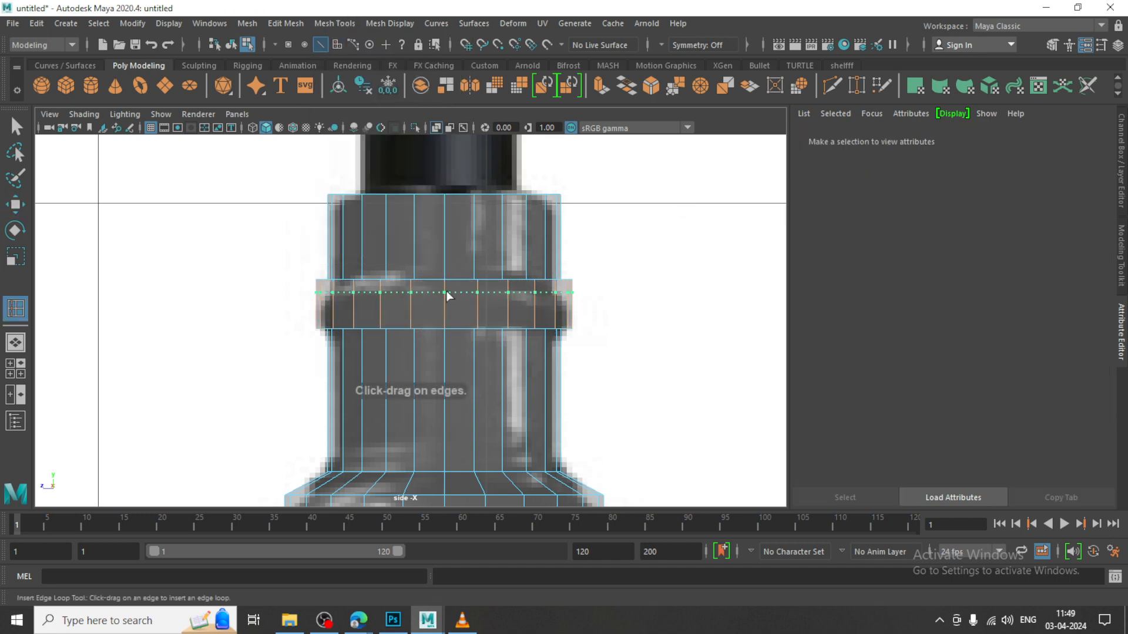
click(447, 293)
click(443, 311)
key(w)
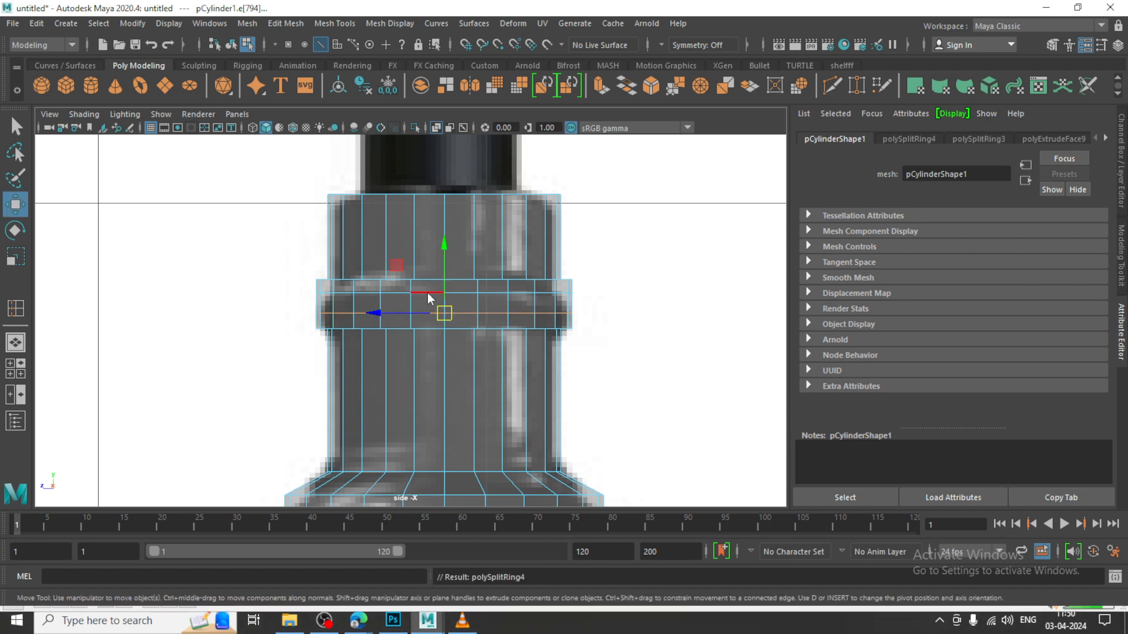
Select the vertices of the band's two inner loops and scale them slightly outward to round its profile
right_drag(428, 293, 291, 294)
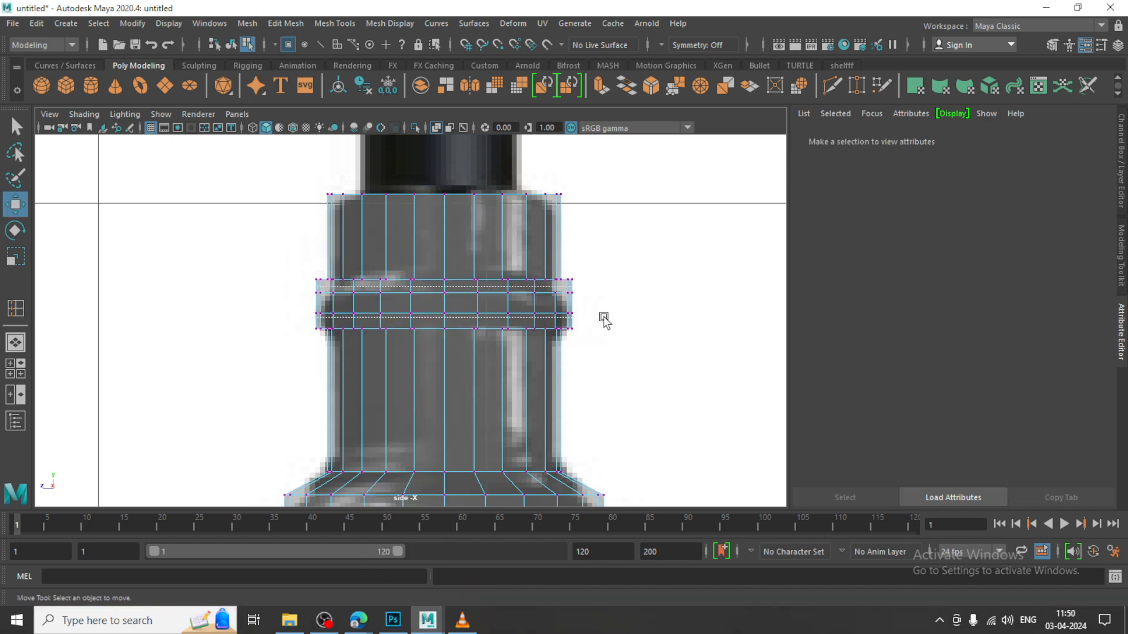
drag(604, 318, 605, 318)
key(r)
drag(445, 304, 455, 306)
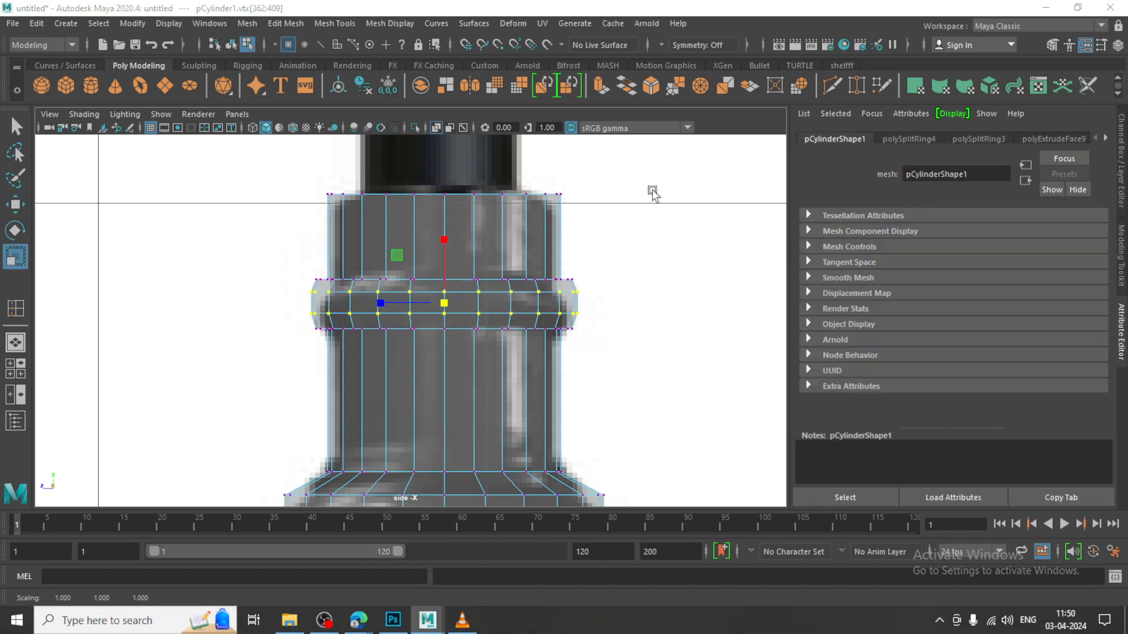
In the perspective view, select all the cap faces on top of the cylinder
alt+drag(652, 194, 516, 315)
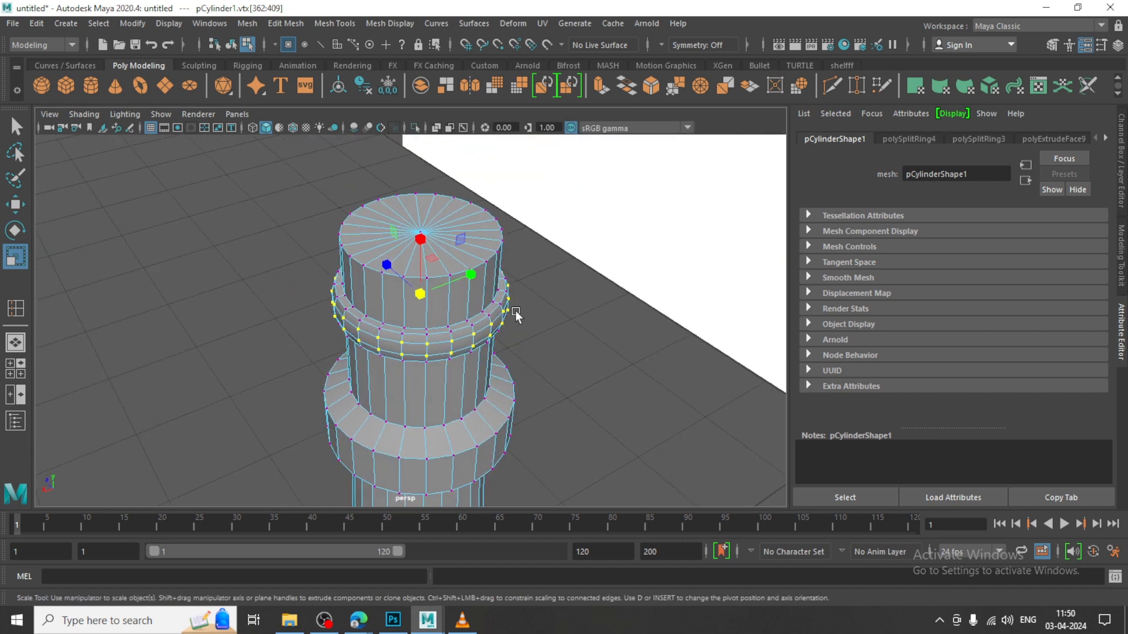
key(w)
right_drag(415, 245, 434, 243)
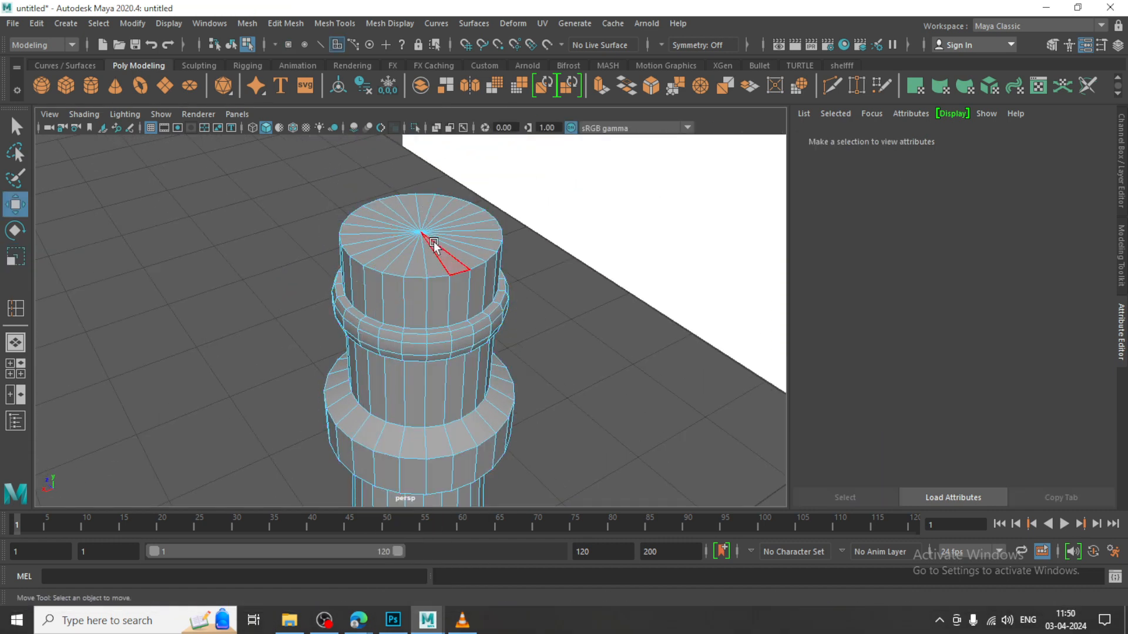
click(406, 205)
scroll(416, 218, up, 2)
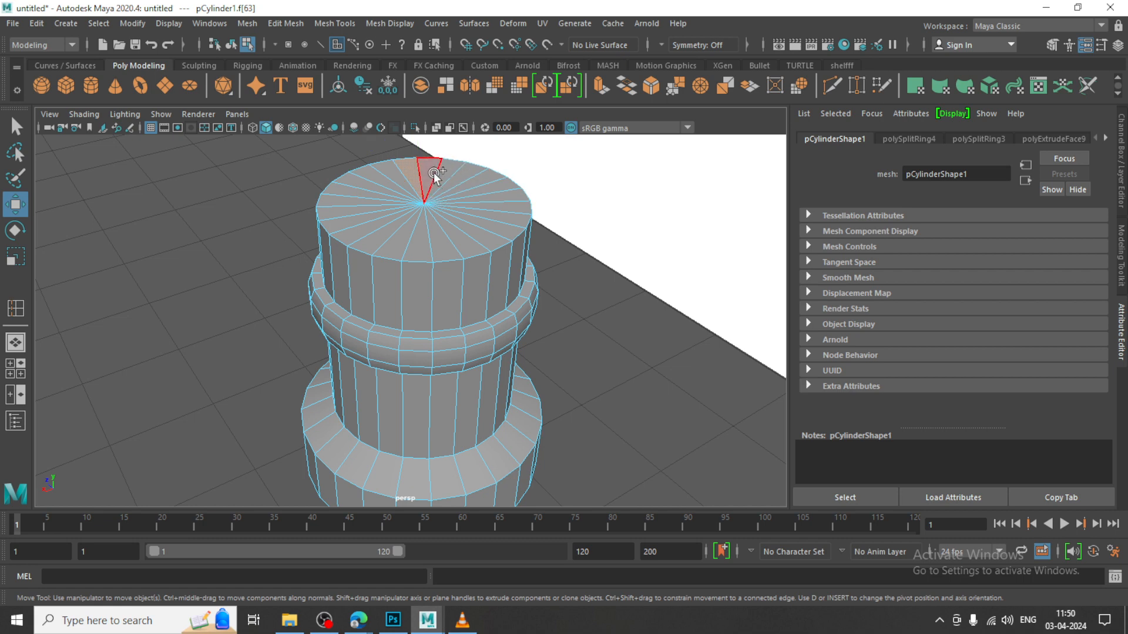
shift+drag(445, 177, 464, 223)
shift+drag(396, 220, 387, 179)
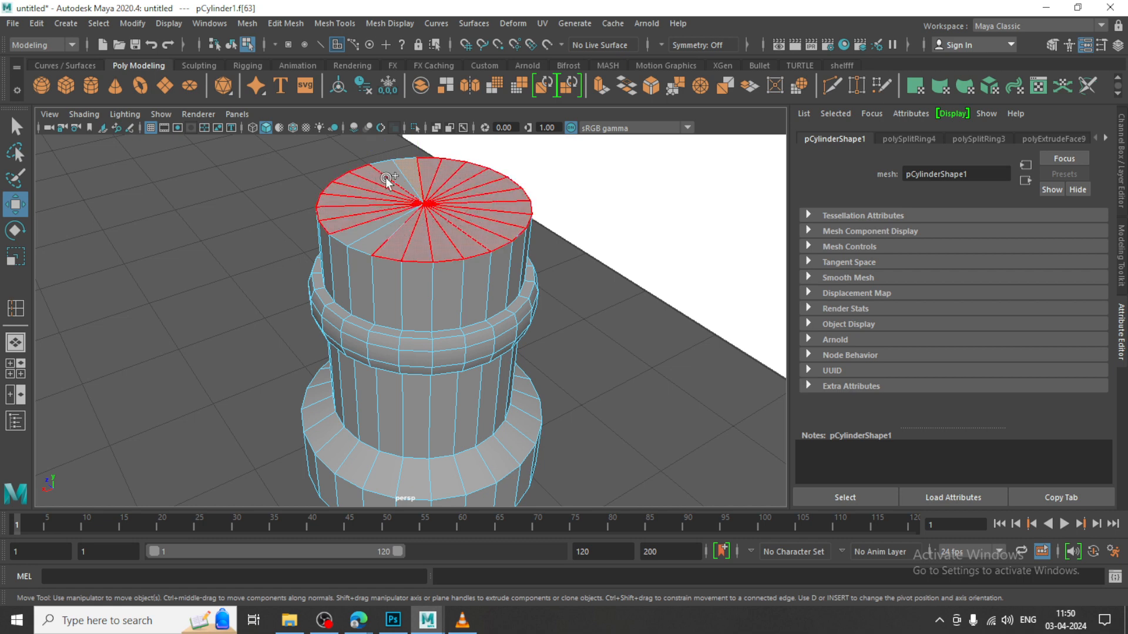
shift+drag(398, 233, 399, 232)
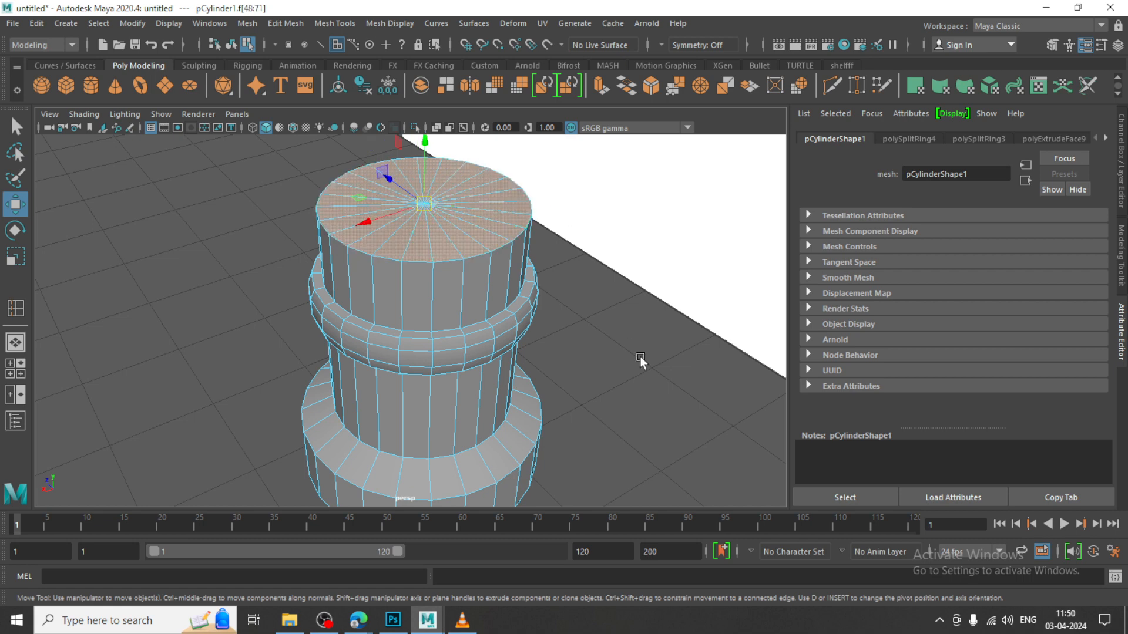
Extrude the selected cap faces and scale them inward to leave a thin rim around the top
key(space)
scroll(696, 244, up, 5)
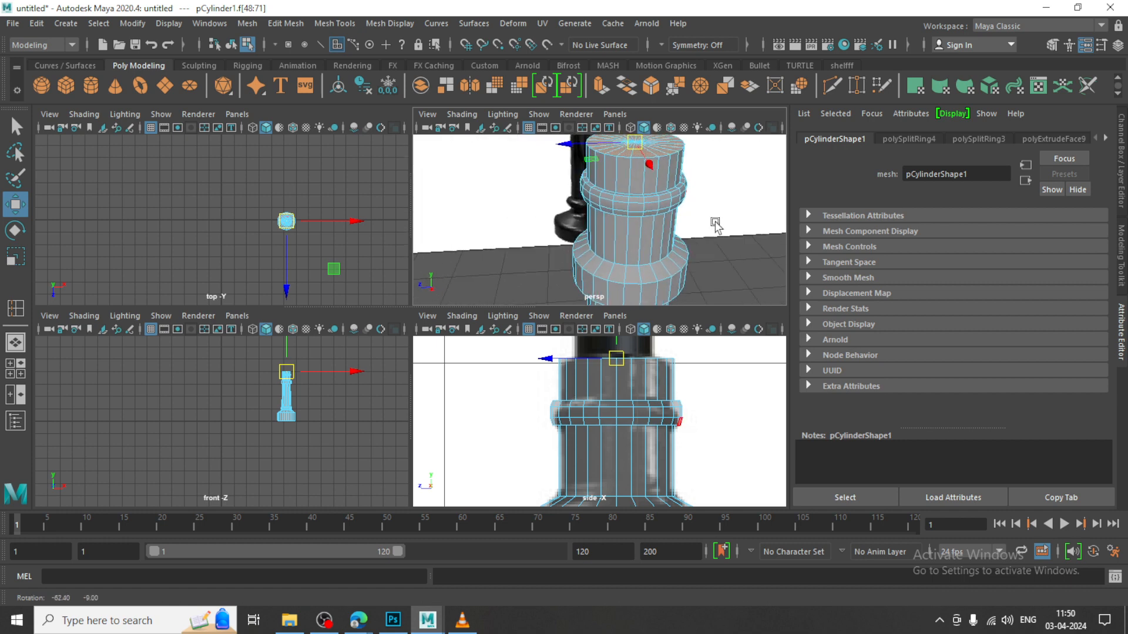
key(space)
alt+middle_drag(521, 256, 534, 292)
key(space)
key(space)
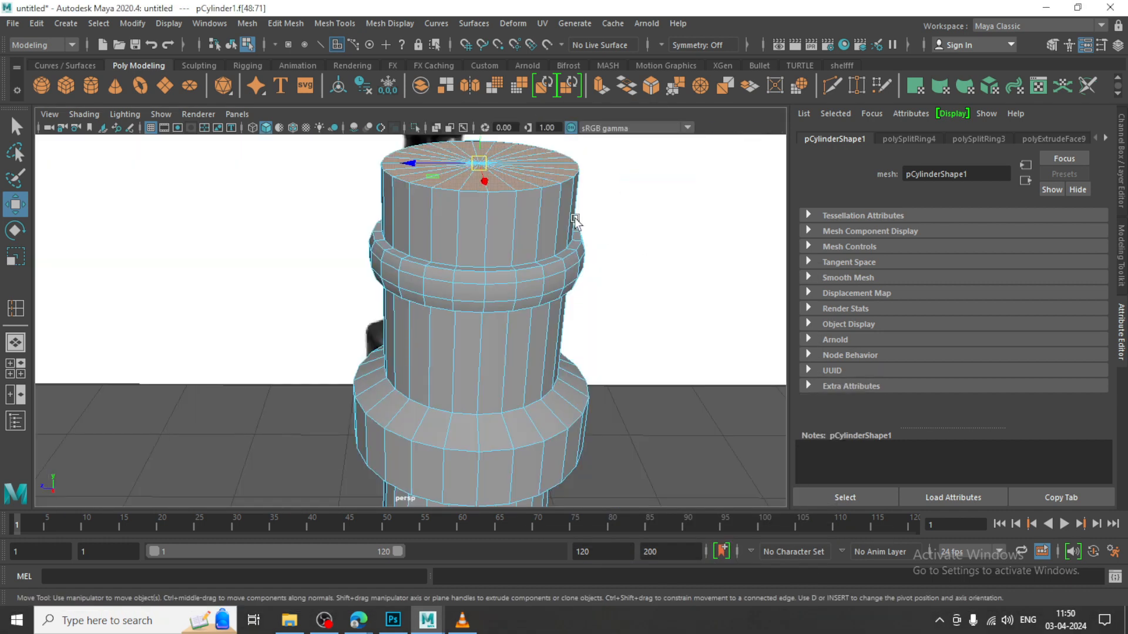
alt+drag(574, 220, 561, 286)
key(r)
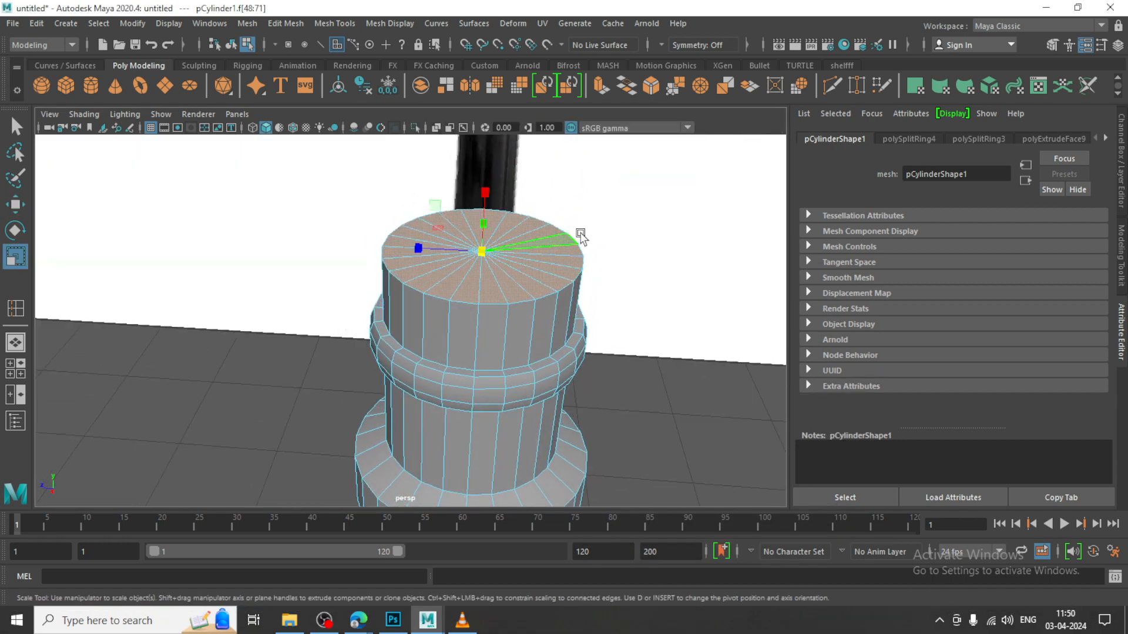
alt+drag(432, 286, 434, 251)
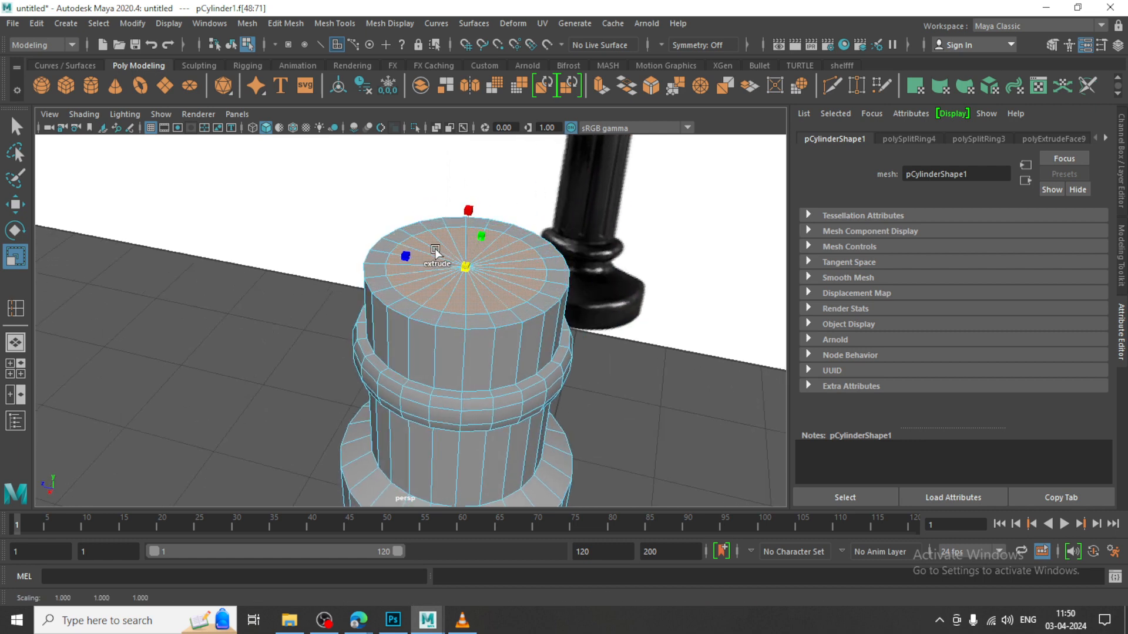
In the side view, extrude the inset faces upward along the post to about Y 9.25 and scale them to match the reference's taper
key(w)
key(space)
key(space)
scroll(455, 302, up, 4)
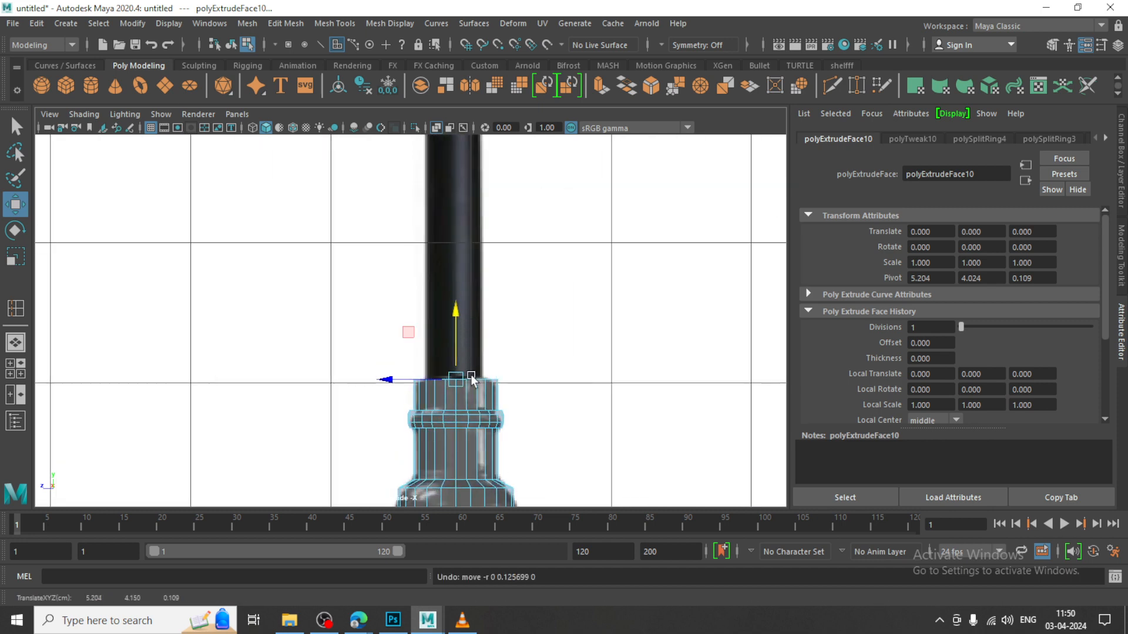
scroll(454, 338, up, 2)
shift+drag(452, 338, 454, 132)
scroll(483, 231, down, 5)
alt+middle_drag(493, 238, 495, 321)
drag(424, 307, 423, 120)
alt+middle_drag(473, 230, 501, 397)
key(r)
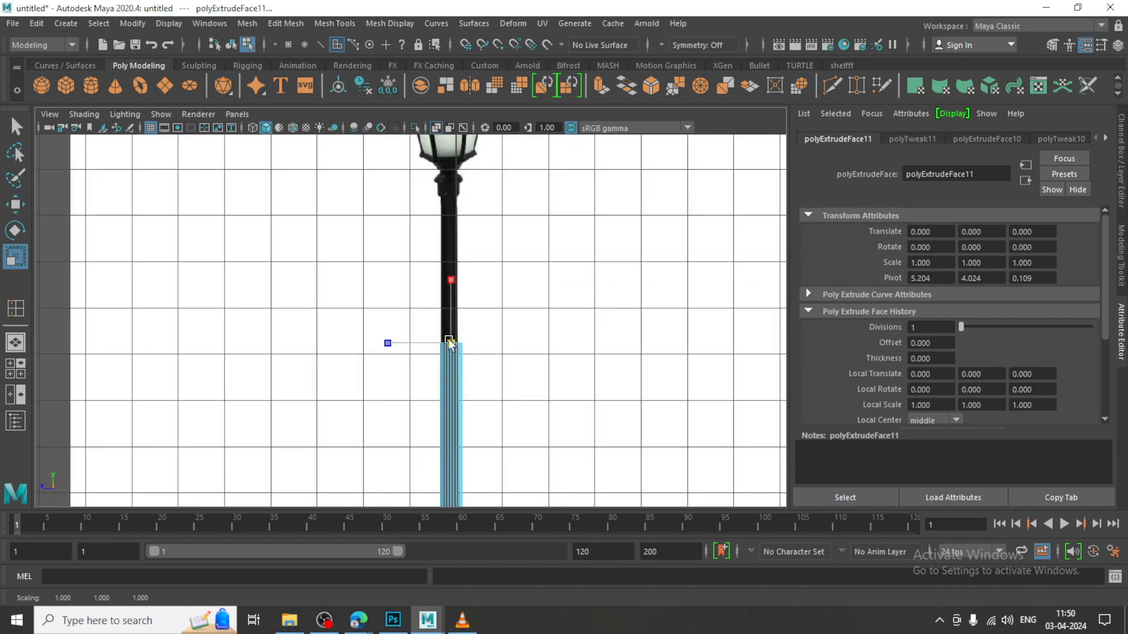
key(w)
scroll(505, 376, up, 4)
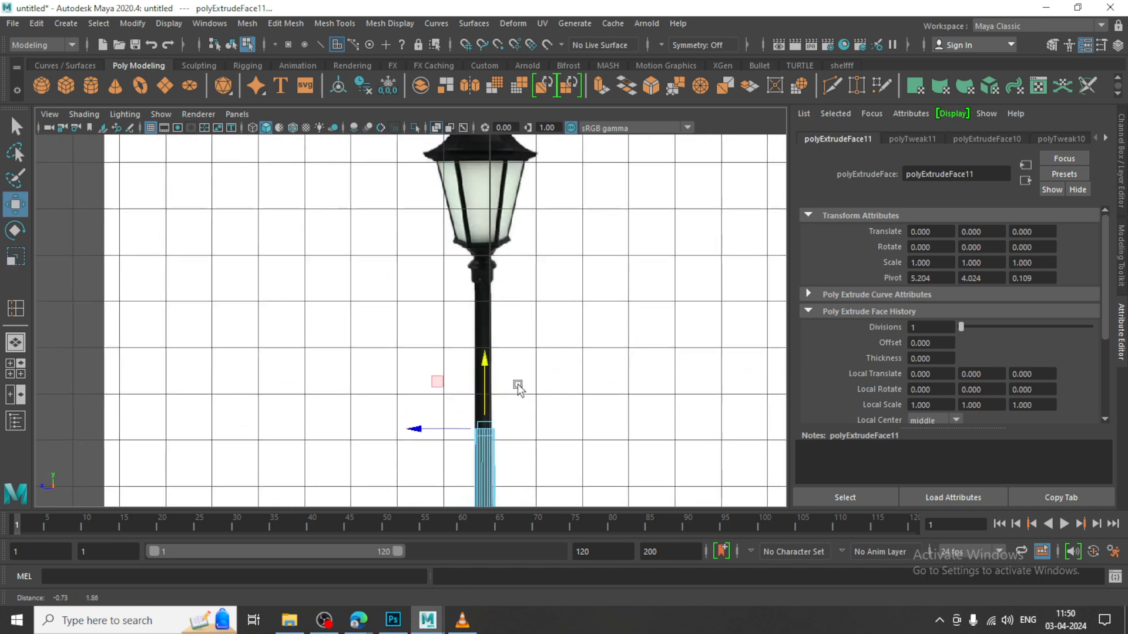
Extrude the post up to the base of the lantern's collar and scale its top faces in slightly to match the reference
drag(495, 382, 482, 229)
scroll(502, 272, up, 6)
alt+middle_drag(594, 232, 502, 266)
scroll(502, 266, up, 2)
alt+middle_drag(523, 224, 491, 241)
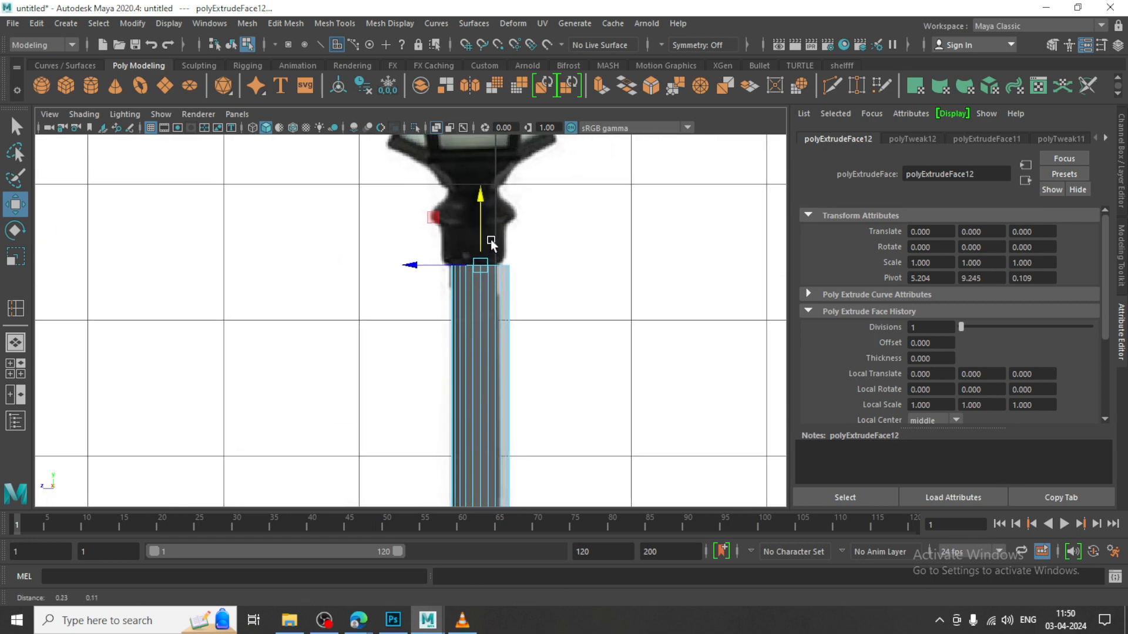
key(r)
drag(480, 269, 471, 257)
key(w)
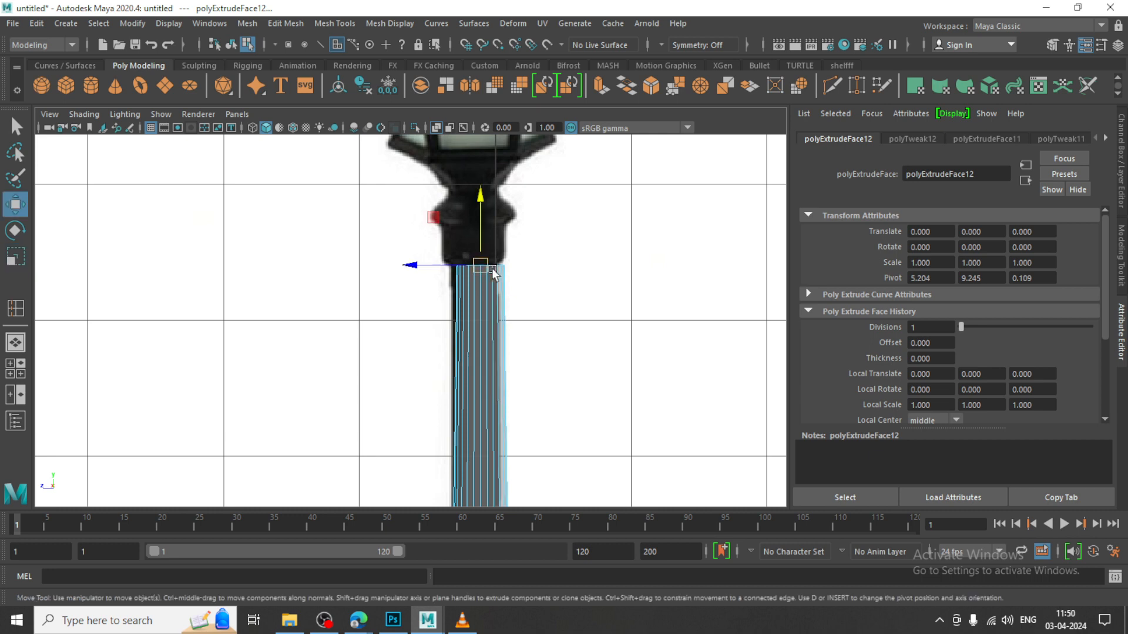
Return to object mode and shift the whole lamp post sideways in the side view to align it with the reference
scroll(498, 234, up, 3)
alt+middle_drag(498, 234, 541, 252)
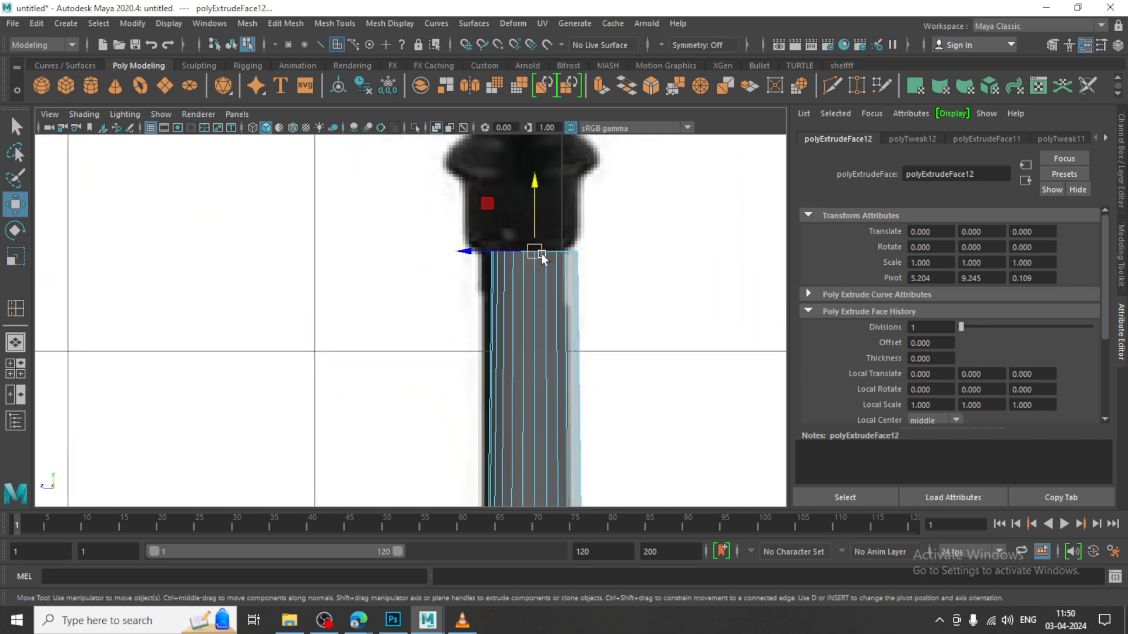
scroll(540, 265, down, 12)
alt+middle_drag(477, 441, 488, 305)
scroll(488, 304, up, 2)
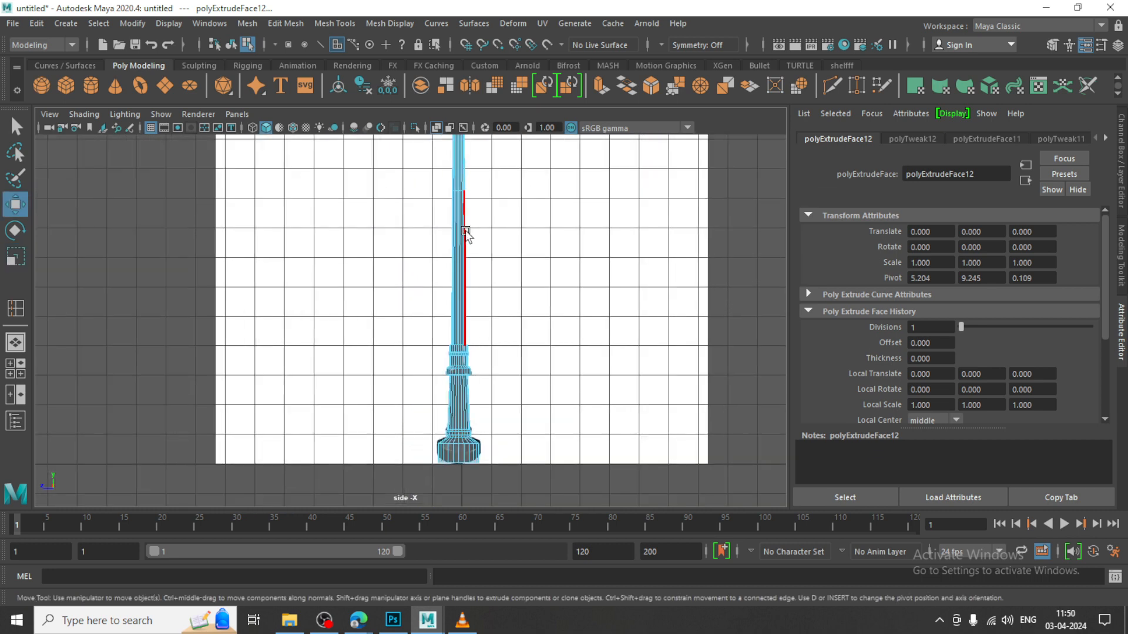
right_drag(457, 217, 529, 188)
scroll(485, 432, up, 1)
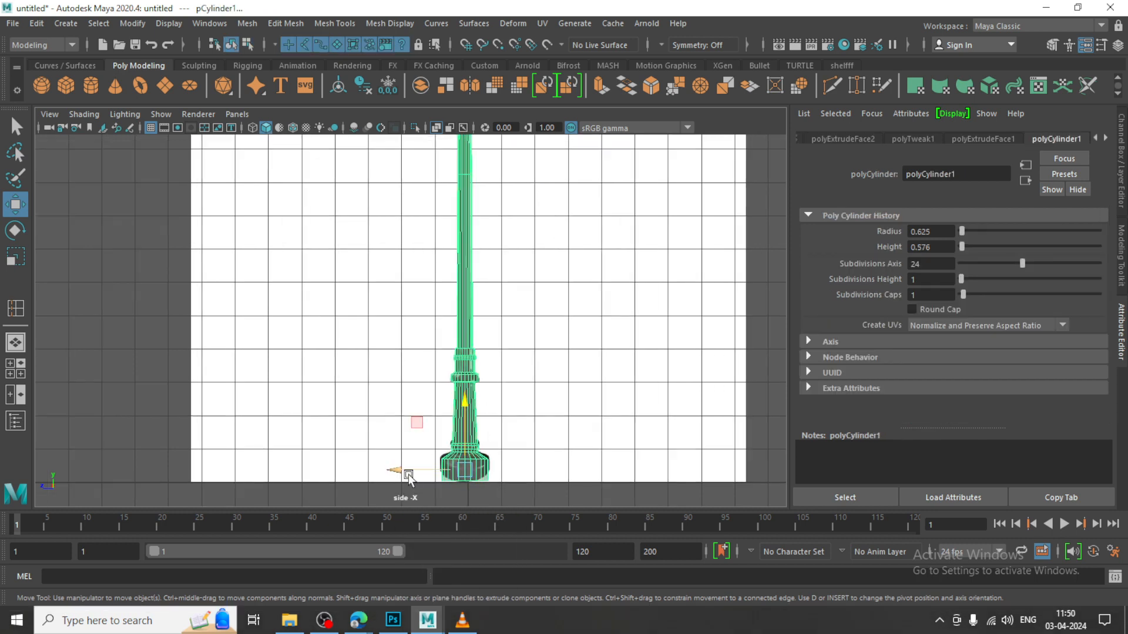
mouse_move(409, 475)
mouse_down()
mouse_move(397, 473)
mouse_move(409, 476)
mouse_up()
Insert a horizontal edge loop around the post just below its top, under the lantern's collar
alt+middle_drag(541, 141, 561, 308)
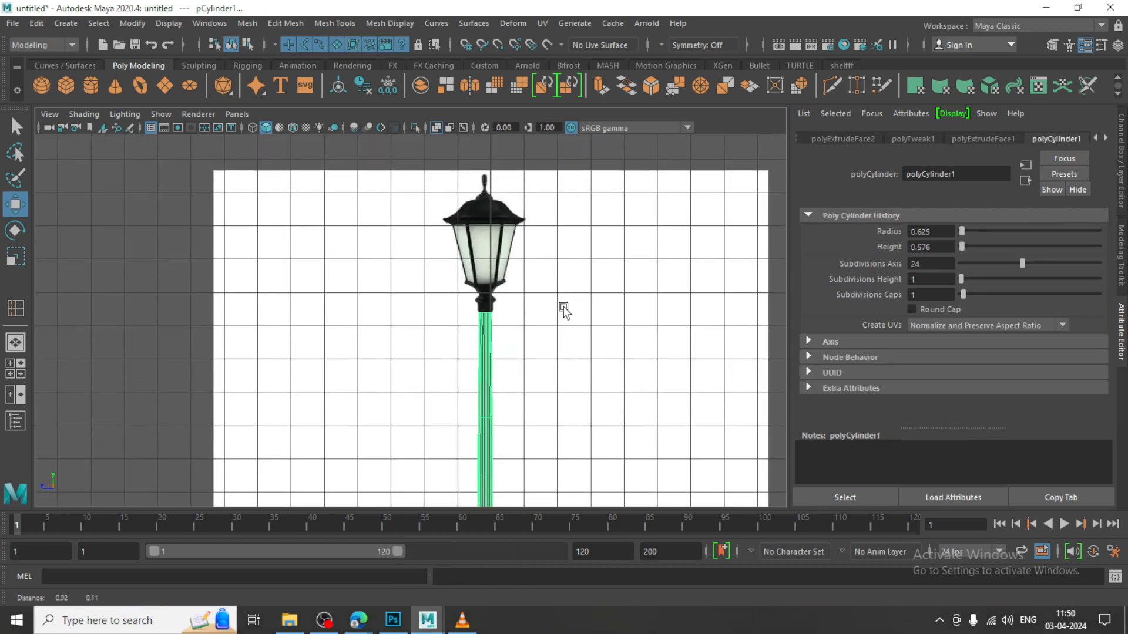
scroll(509, 344, up, 4)
alt+middle_drag(510, 345, 483, 345)
scroll(519, 303, up, 5)
alt+middle_drag(576, 294, 415, 282)
scroll(440, 300, up, 3)
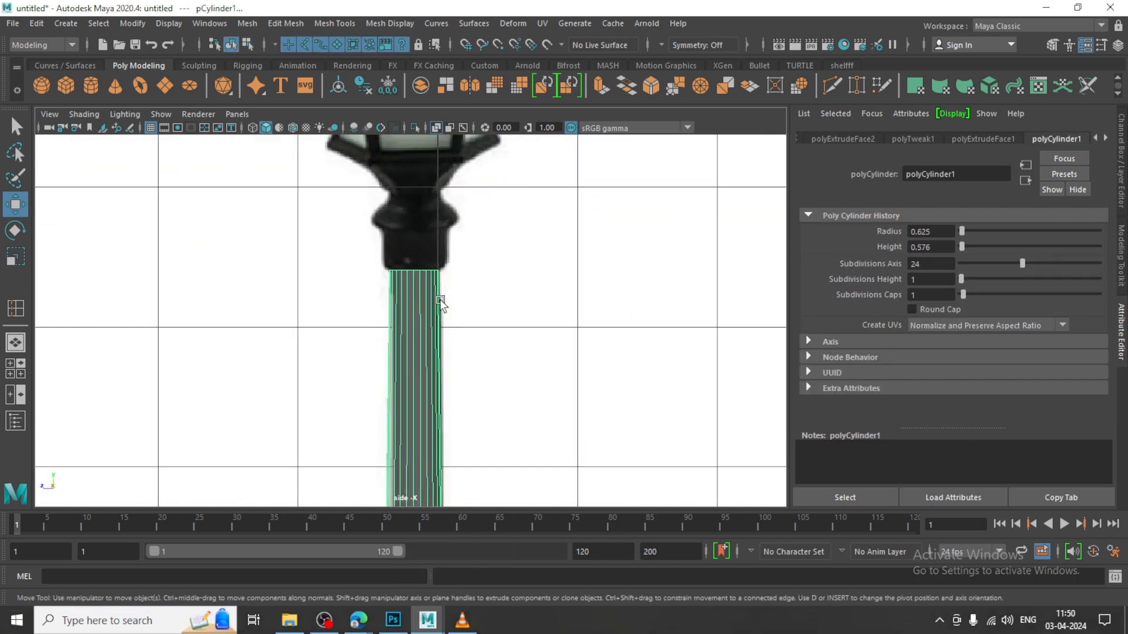
click(351, 24)
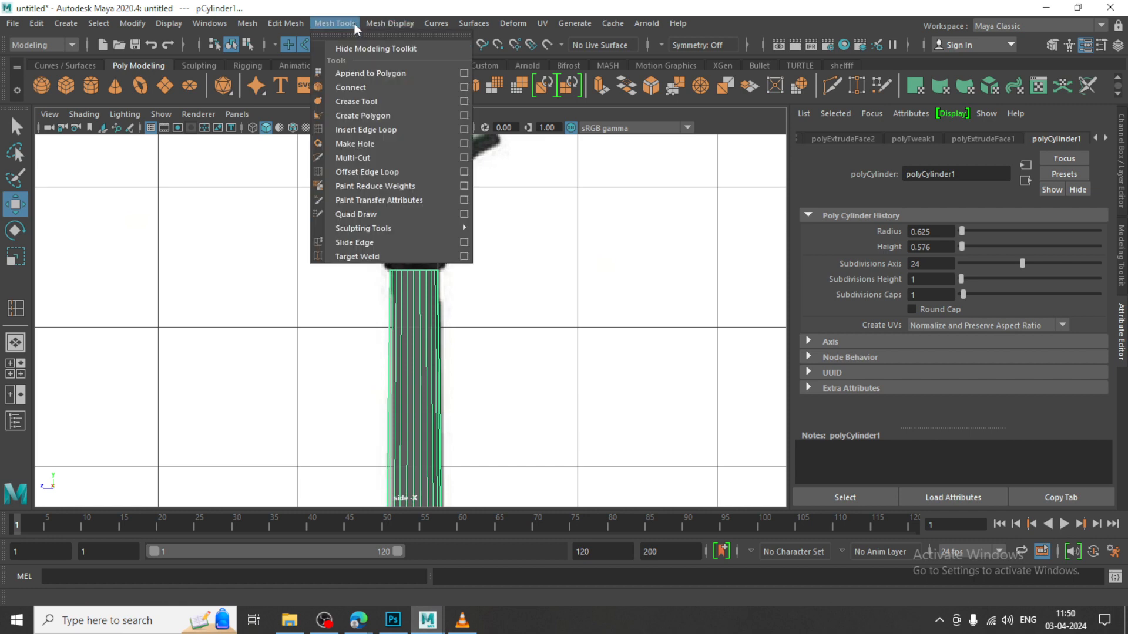
click(362, 22)
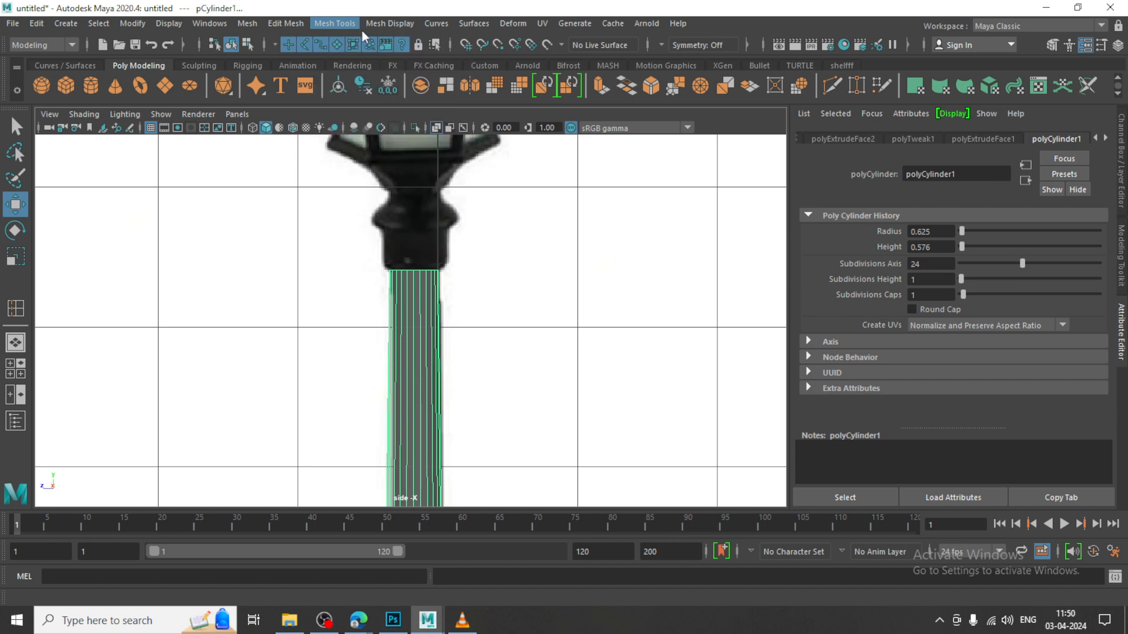
click(341, 24)
click(341, 24)
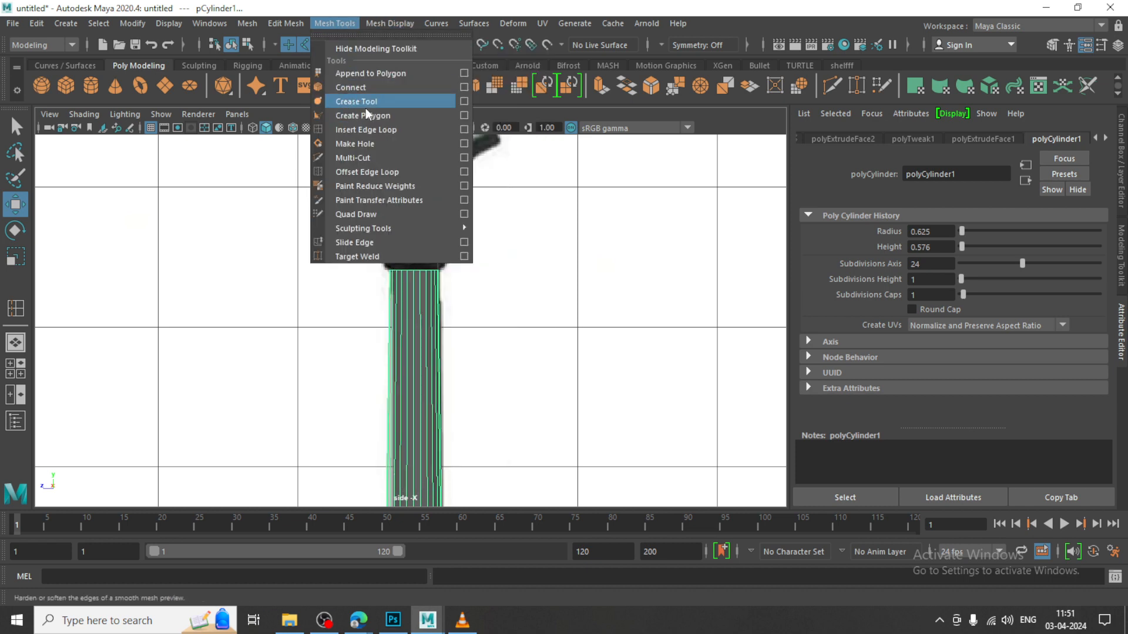
click(385, 130)
drag(427, 276, 430, 282)
scroll(426, 281, up, 5)
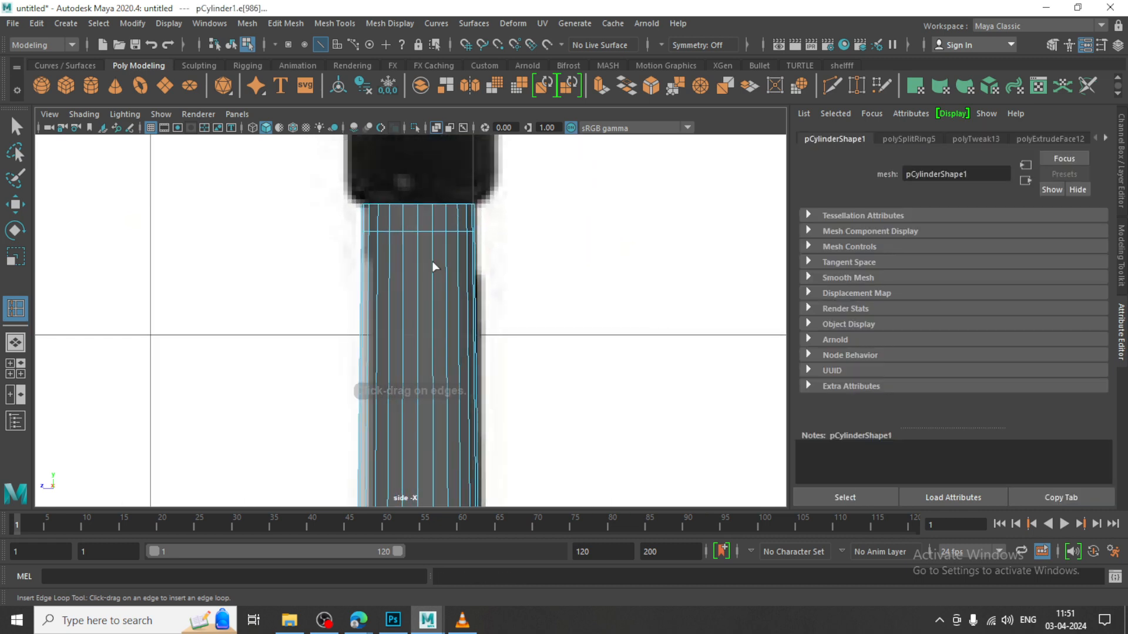
key(w)
Select the ring of faces between the post's top edge and the new edge loop, and extrude it outward with a thickness of 0.03
right_drag(427, 202, 429, 238)
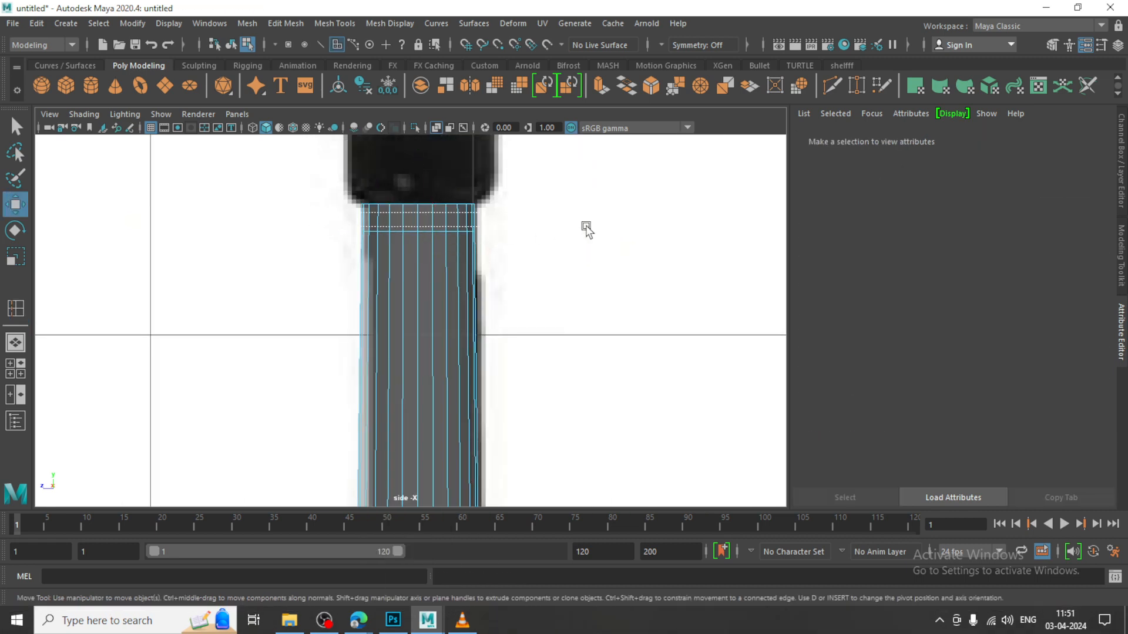
drag(587, 231, 559, 223)
click(285, 23)
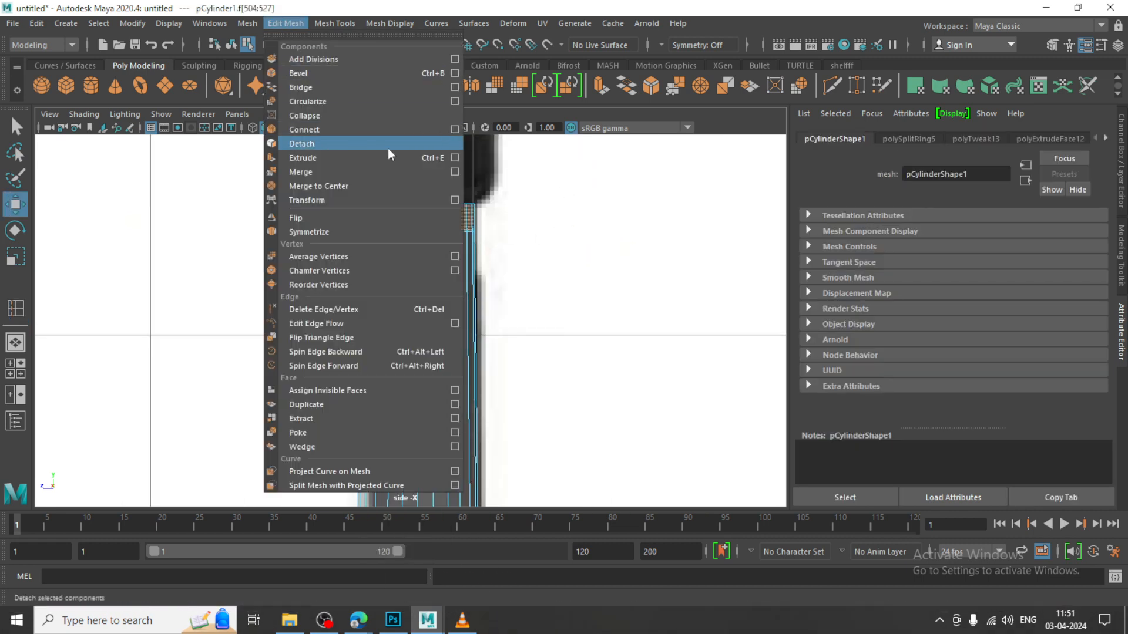
click(343, 159)
key(space)
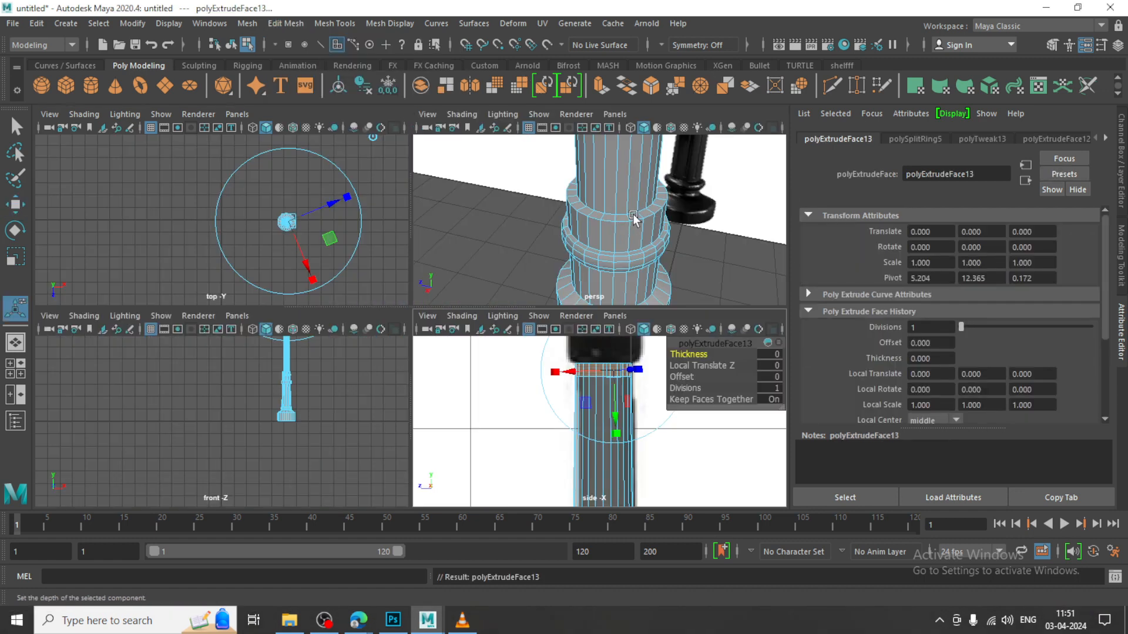
key(f)
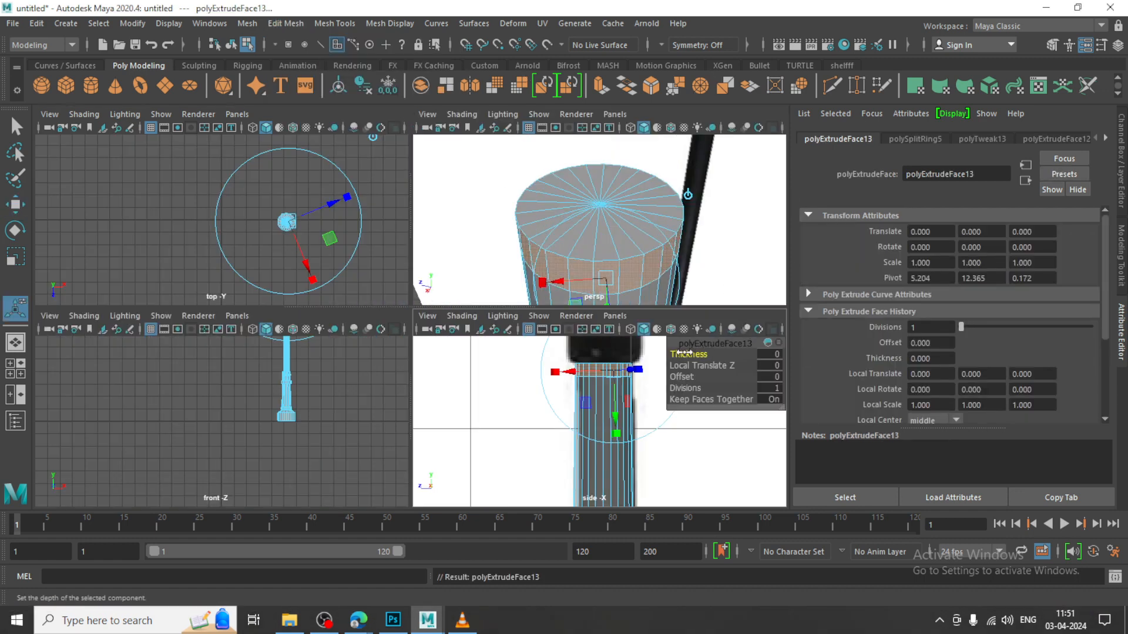
drag(683, 352, 686, 352)
key(space)
key(w)
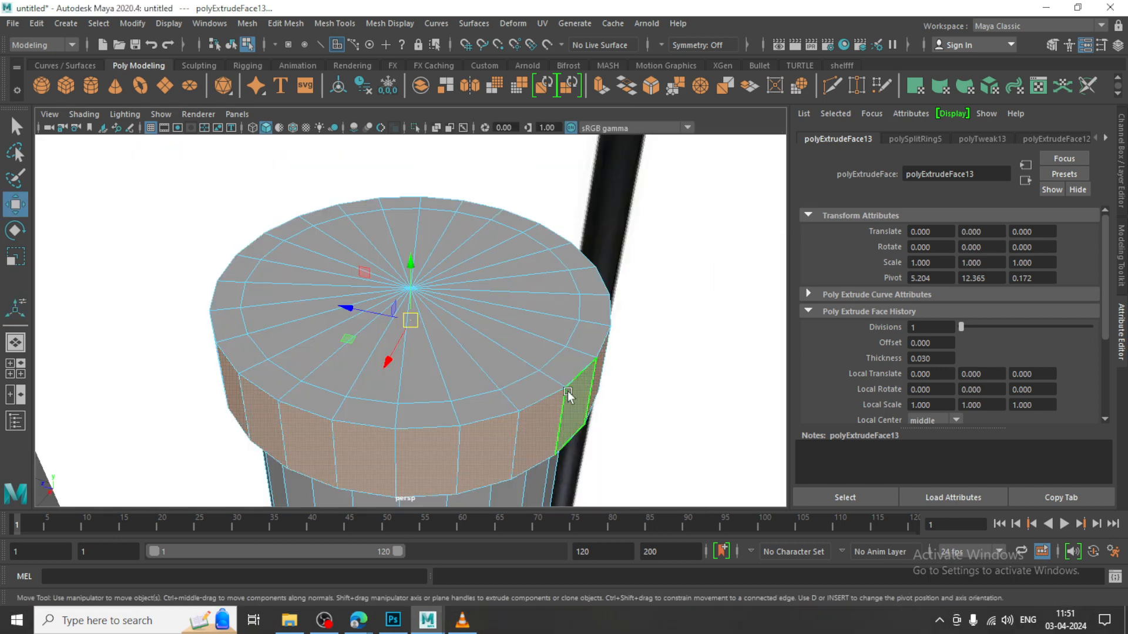
Select the inner faces of the post's top cap, try to move them straight up, and undo the move
key(space)
key(space)
key(space)
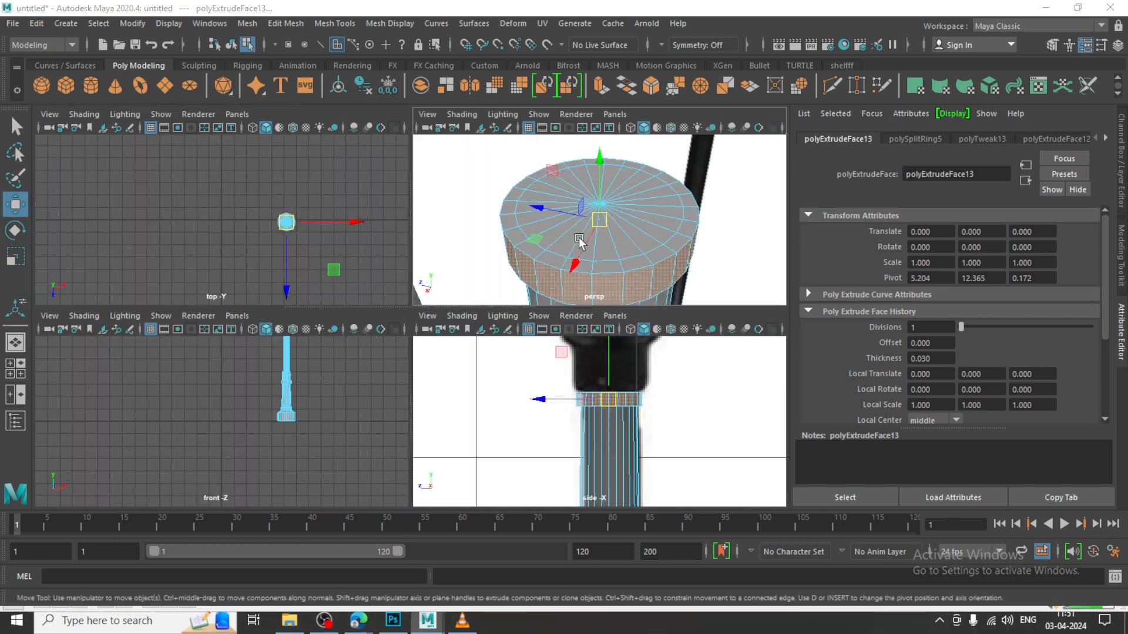
key(space)
click(386, 229)
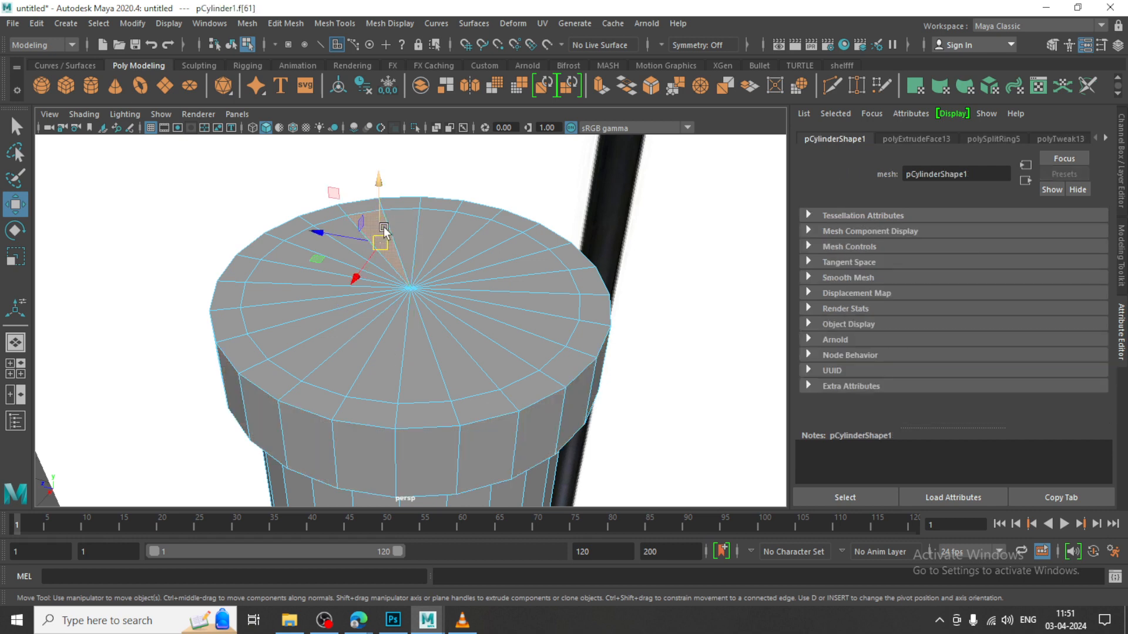
mouse_move(411, 228)
mouse_down()
mouse_move(543, 273)
mouse_move(435, 355)
mouse_move(336, 291)
mouse_move(365, 252)
mouse_move(388, 264)
mouse_up()
key(space)
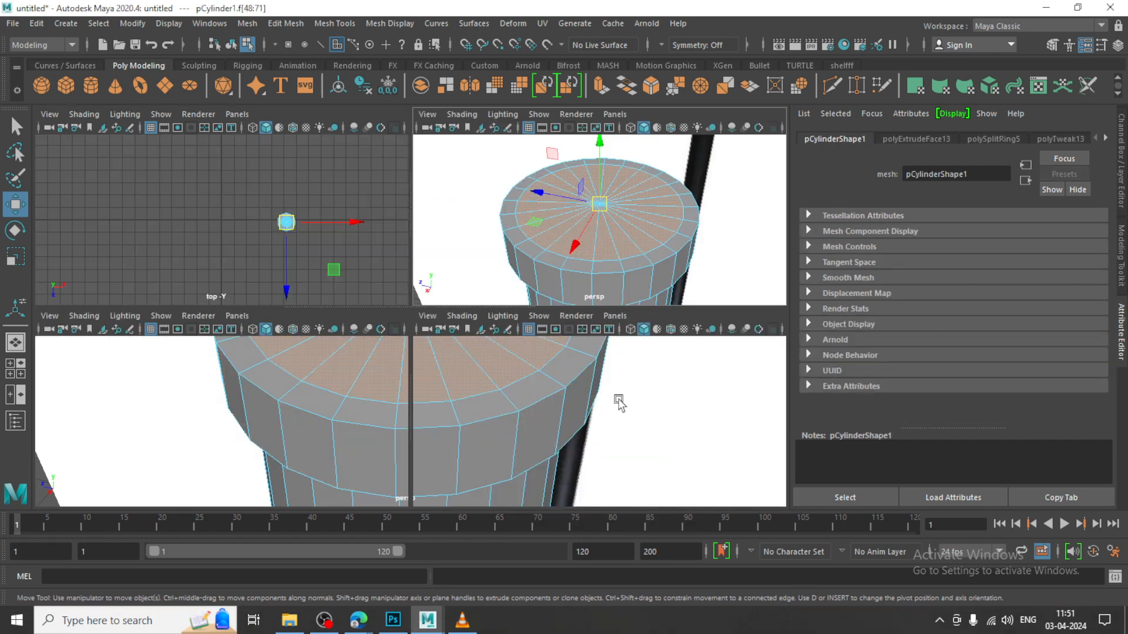
key(space)
alt+middle_drag(579, 318, 585, 401)
drag(439, 298, 436, 206)
key(ctrl+z)
Try selecting the edges that run from the centre across the post's top cap
key(space)
click(656, 207)
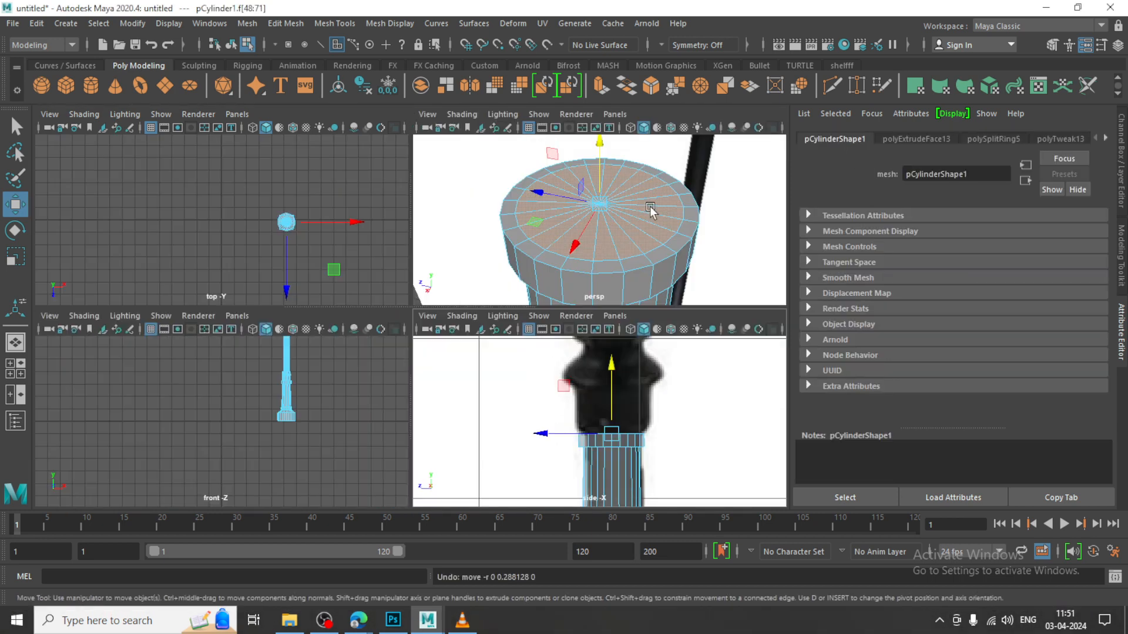
scroll(624, 226, down, 10)
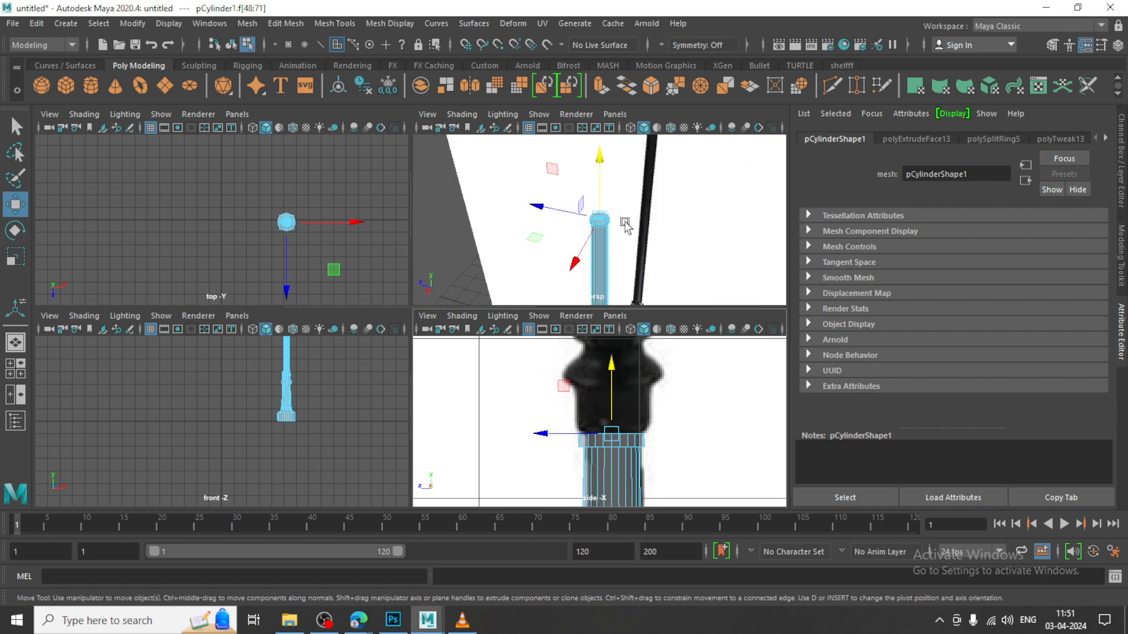
key(space)
scroll(368, 257, up, 10)
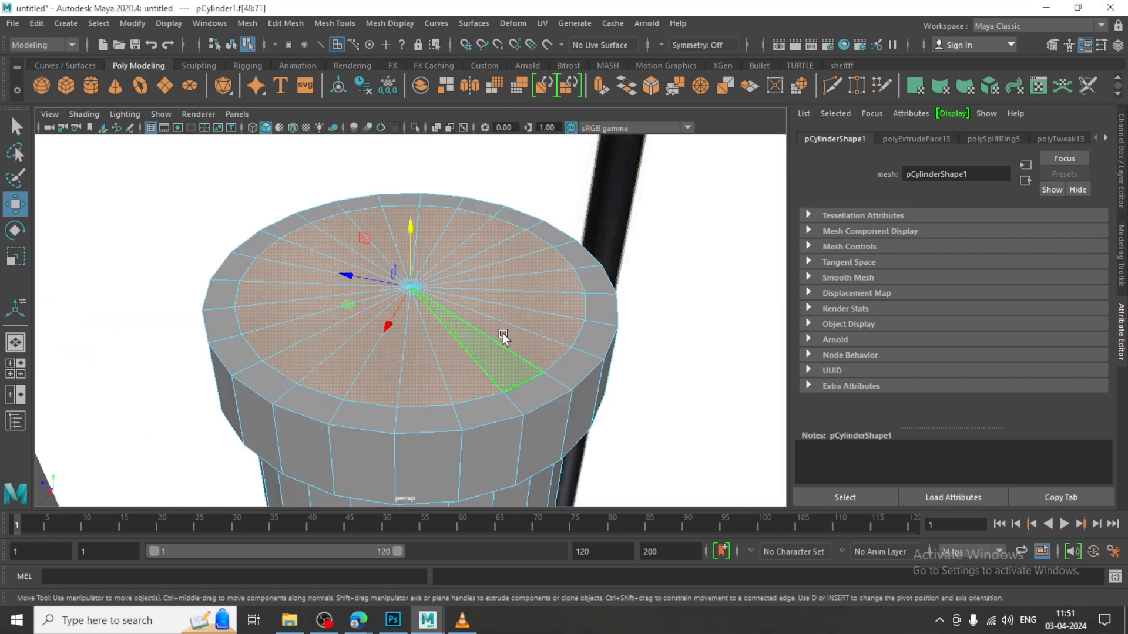
click(516, 180)
key(F10)
click(456, 418)
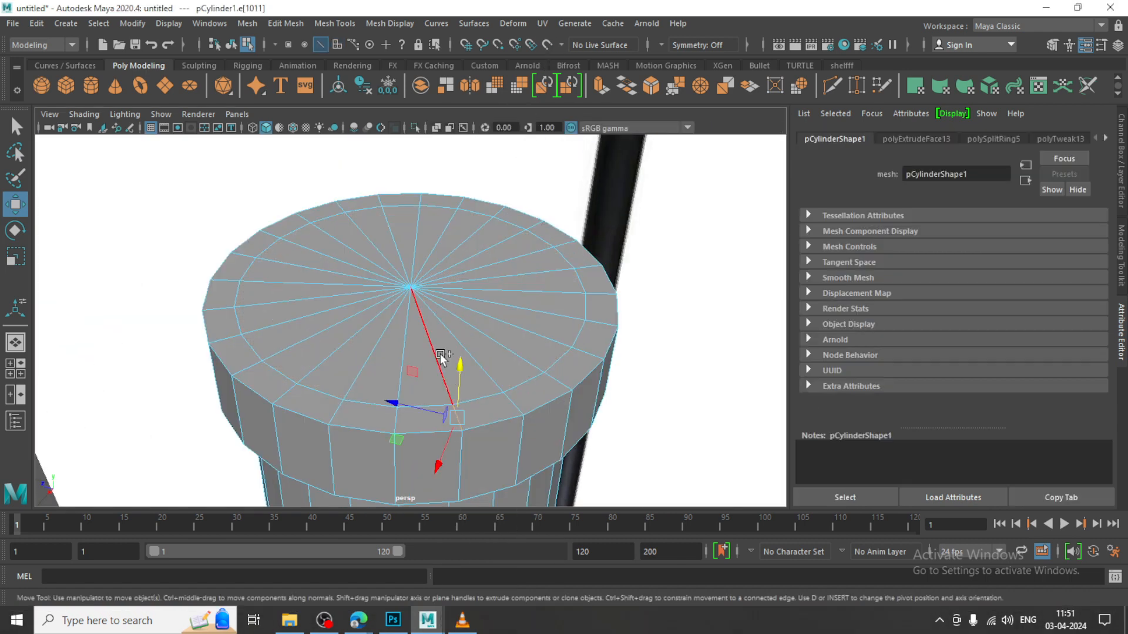
double_click(437, 355)
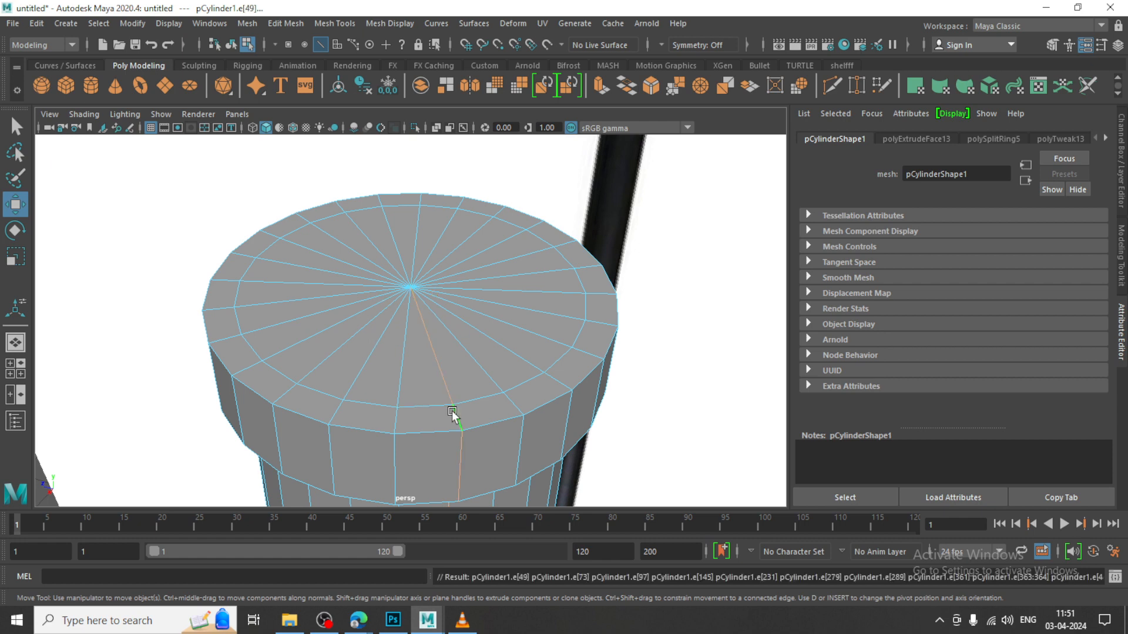
click(428, 345)
double_click(431, 336)
click(460, 421)
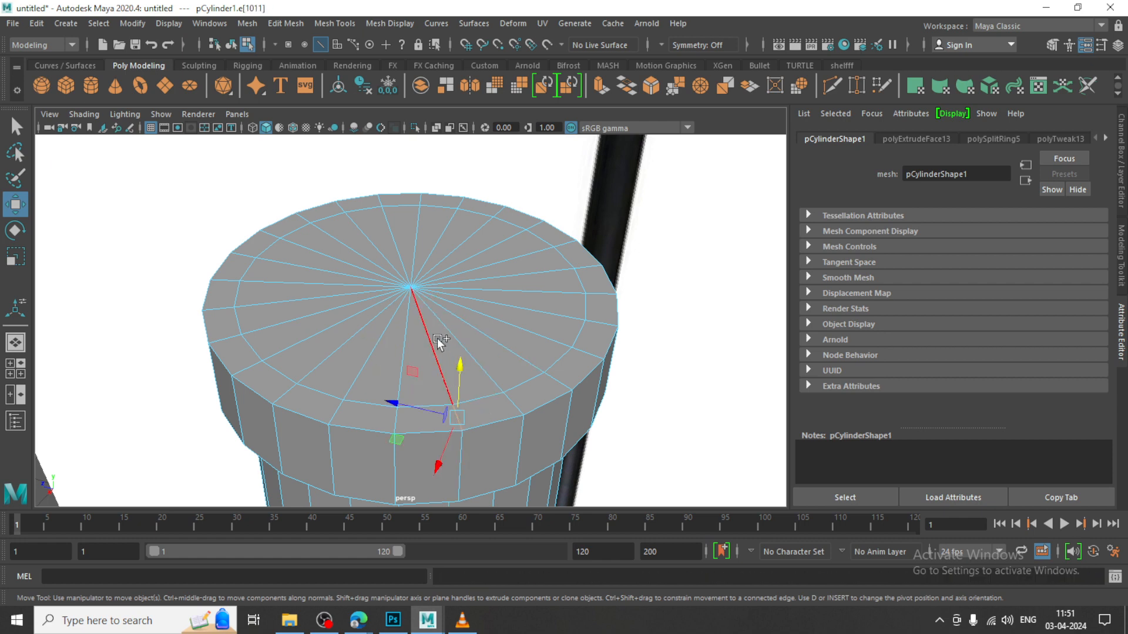
Select the inner faces of the top cap and extrude them up to just below the collar's bulge in the side view
right_click(424, 297)
right_drag(416, 256, 420, 259)
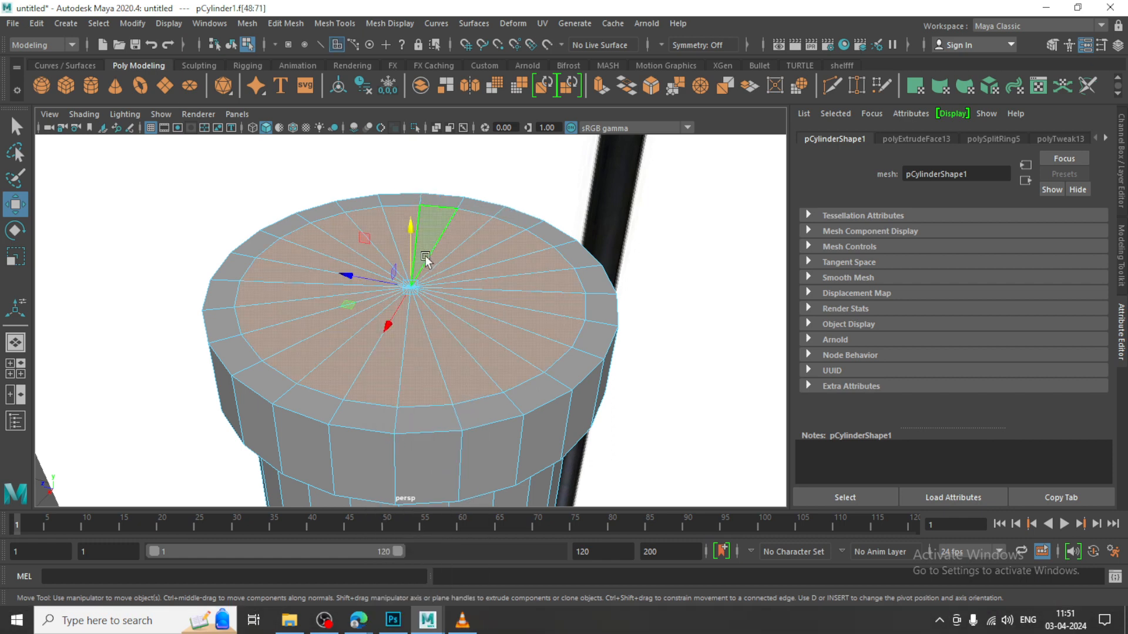
key(space)
key(space)
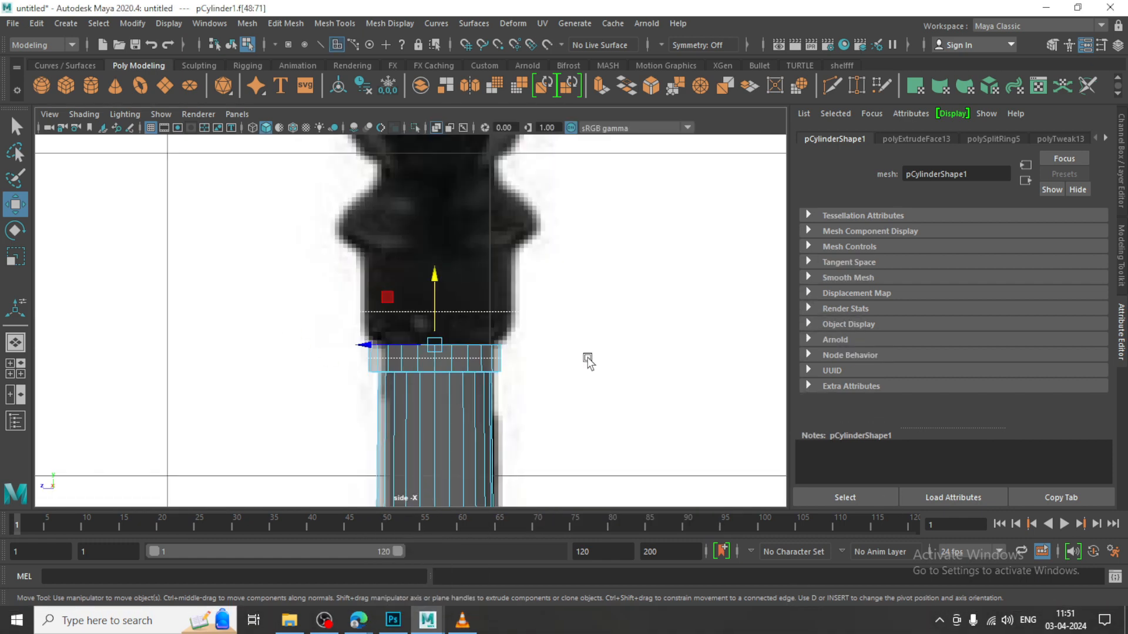
shift+drag(588, 359, 307, 456)
key(space)
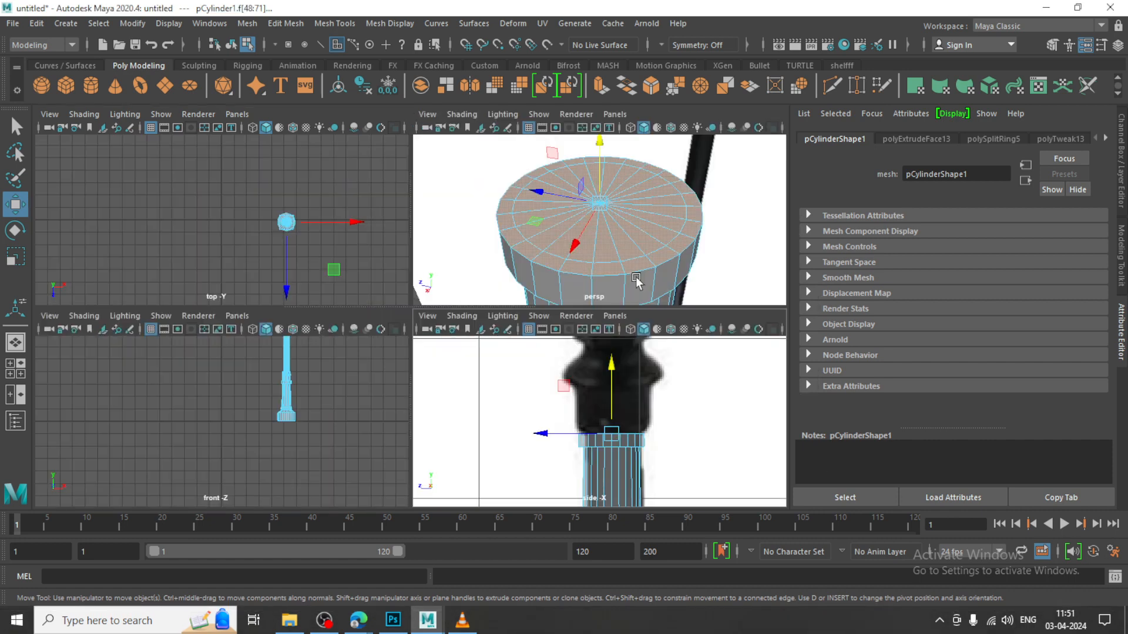
key(space)
shift+drag(431, 289, 442, 187)
scroll(442, 194, down, 5)
scroll(429, 311, up, 3)
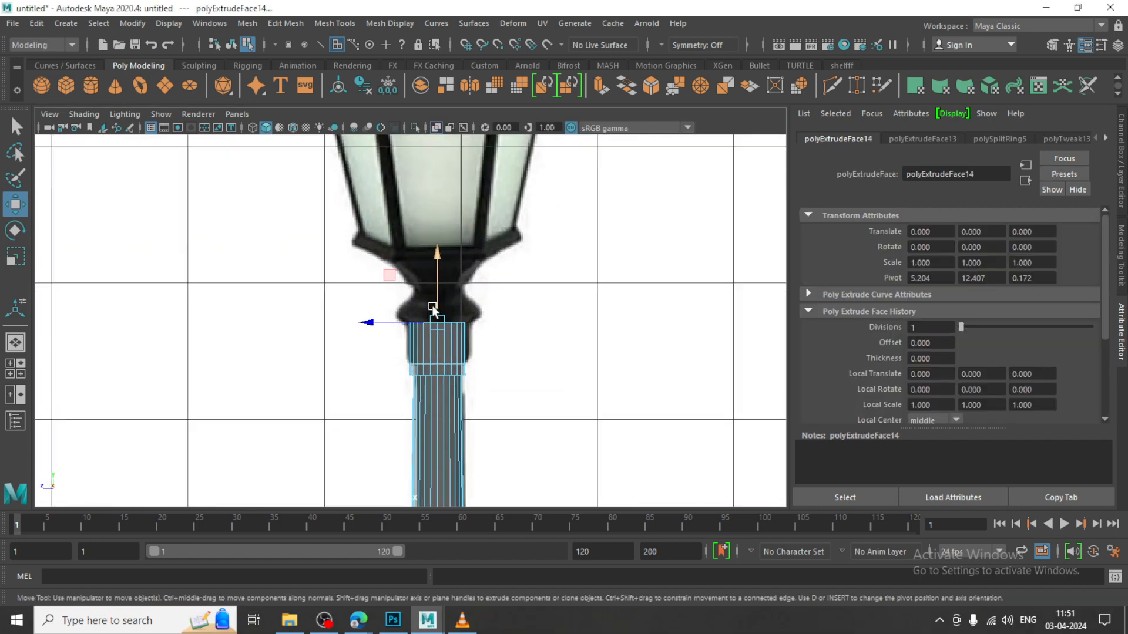
Extrude the top faces again up to the collar's narrow neck and scale them in to form a taper
mouse_move(438, 300)
mouse_down()
mouse_move(443, 275)
mouse_move(425, 286)
mouse_up()
key(r)
scroll(431, 281, up, 3)
key(w)
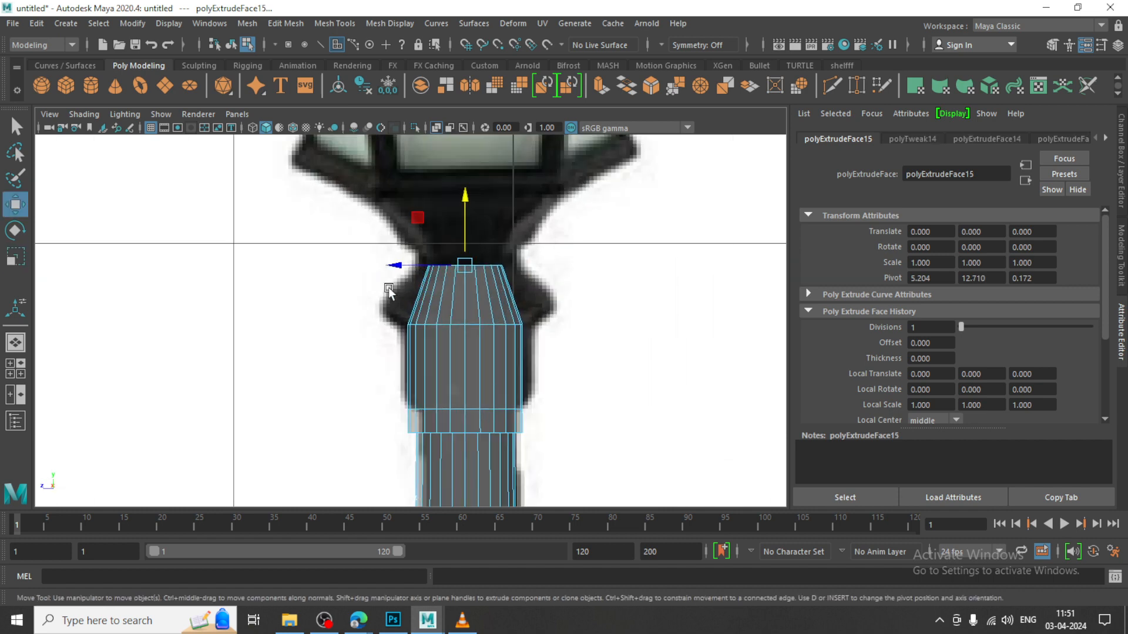
Insert a horizontal edge loop around the tapered section at the height of the collar's bulge
click(344, 23)
click(384, 122)
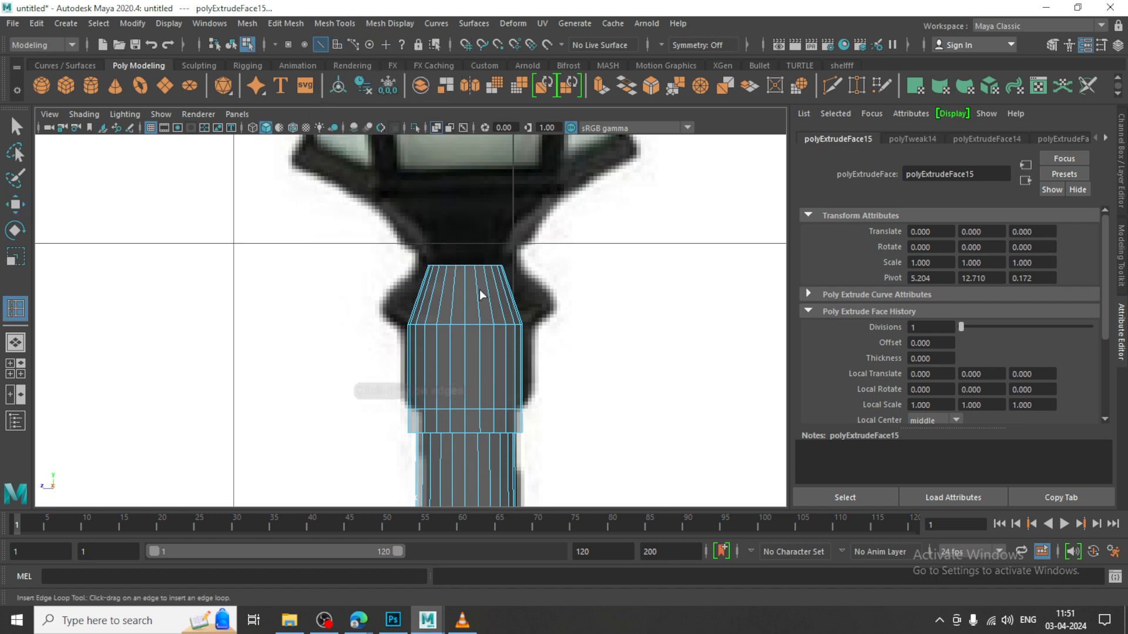
click(422, 301)
Scale out the new loop's vertices and the vertex row below it to match the bulge in the reference
right_drag(466, 231, 302, 222)
key(w)
drag(398, 288, 544, 305)
key(r)
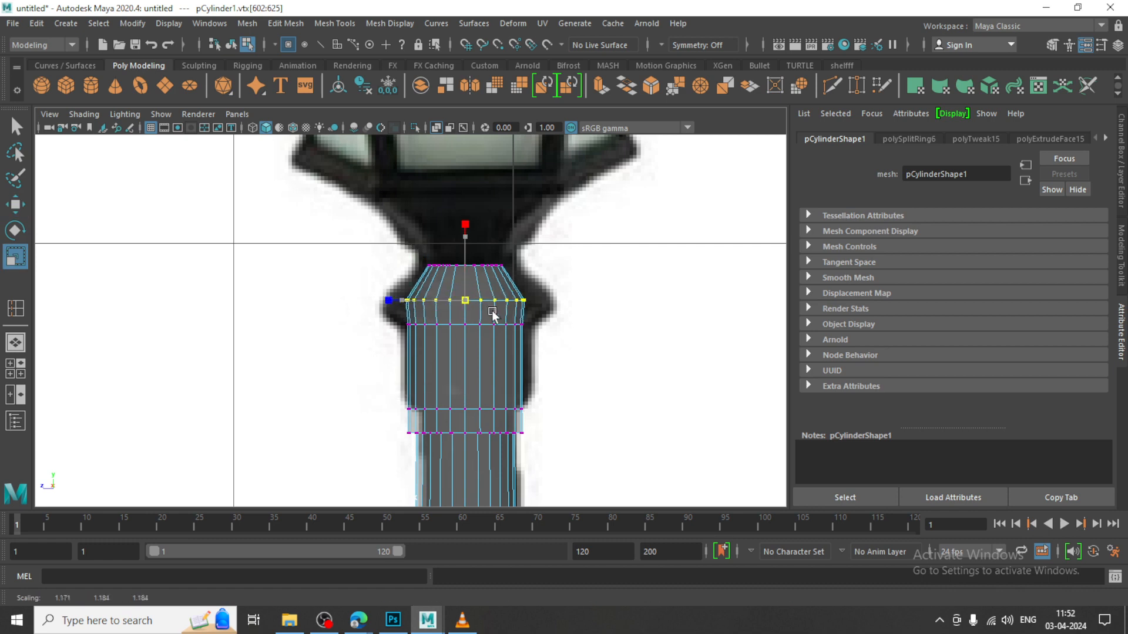
drag(465, 300, 503, 317)
drag(388, 323, 479, 326)
Extrude the collar's top faces up as a short neck, then up to the lantern's base, scaling them out to match the flare
alt+middle_drag(517, 262, 521, 348)
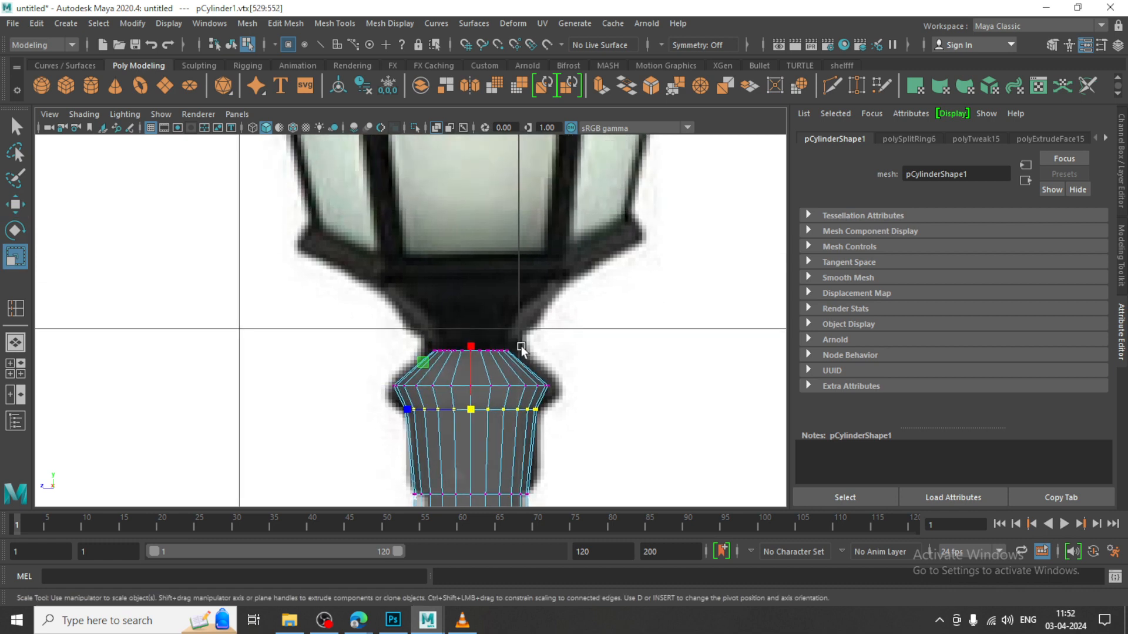
scroll(511, 336, down, 5)
key(w)
scroll(456, 341, up, 6)
right_drag(472, 347, 472, 274)
drag(522, 350, 314, 365)
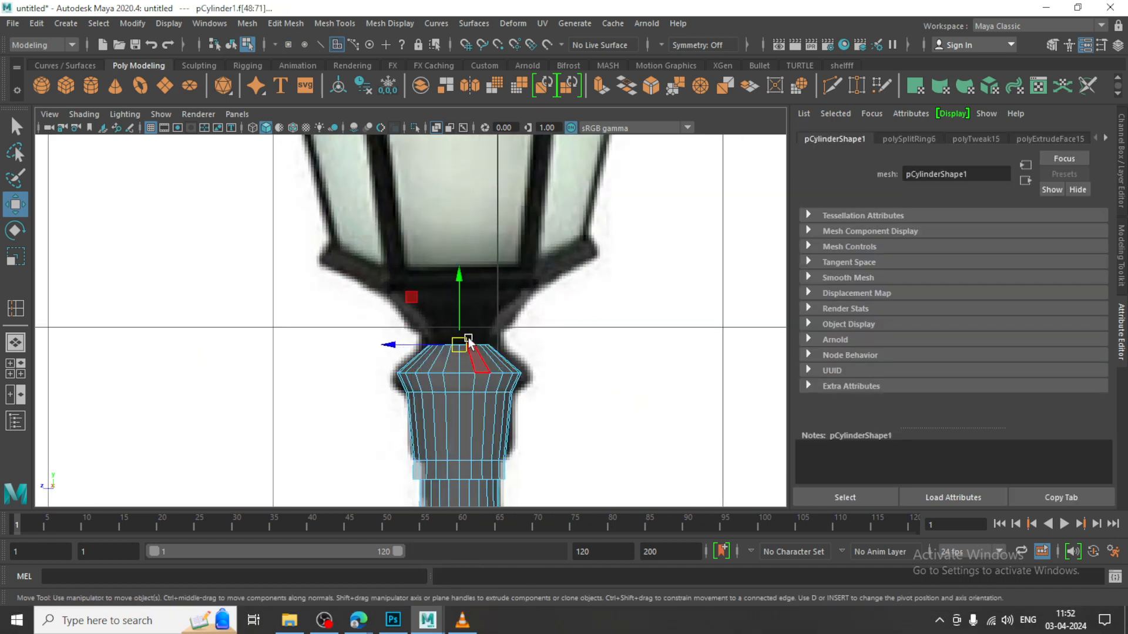
shift+drag(460, 322, 627, 234)
key(r)
key(w)
Create a separate polygon cylinder on the grid beside the post, with a radius of about 1.41 and a height of about 4.32
key(space)
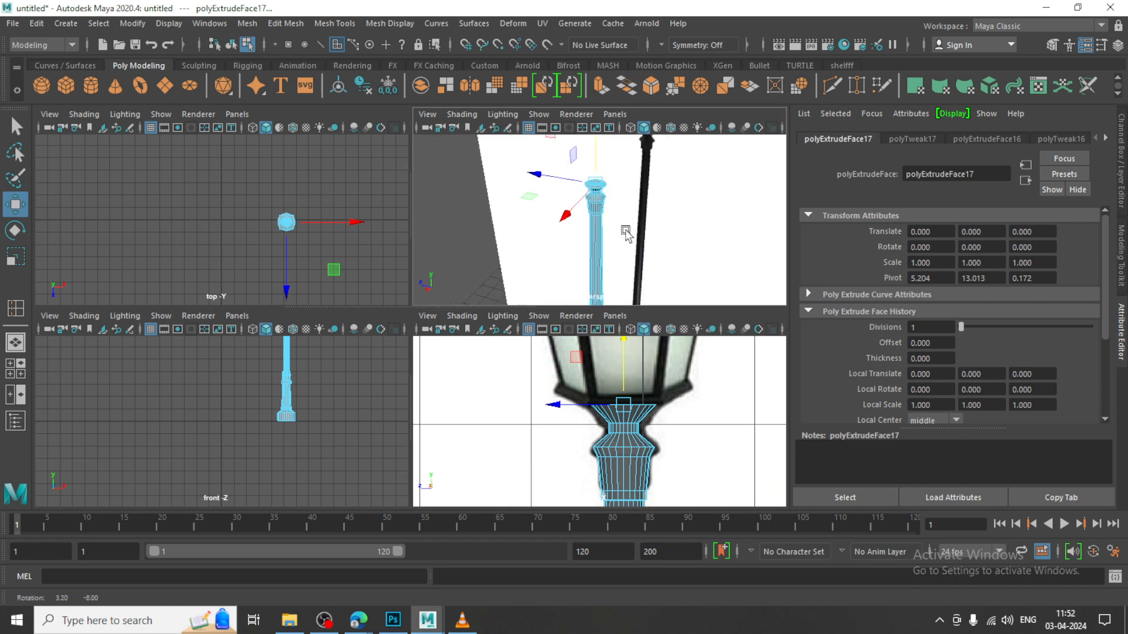
key(space)
key(space)
key(space)
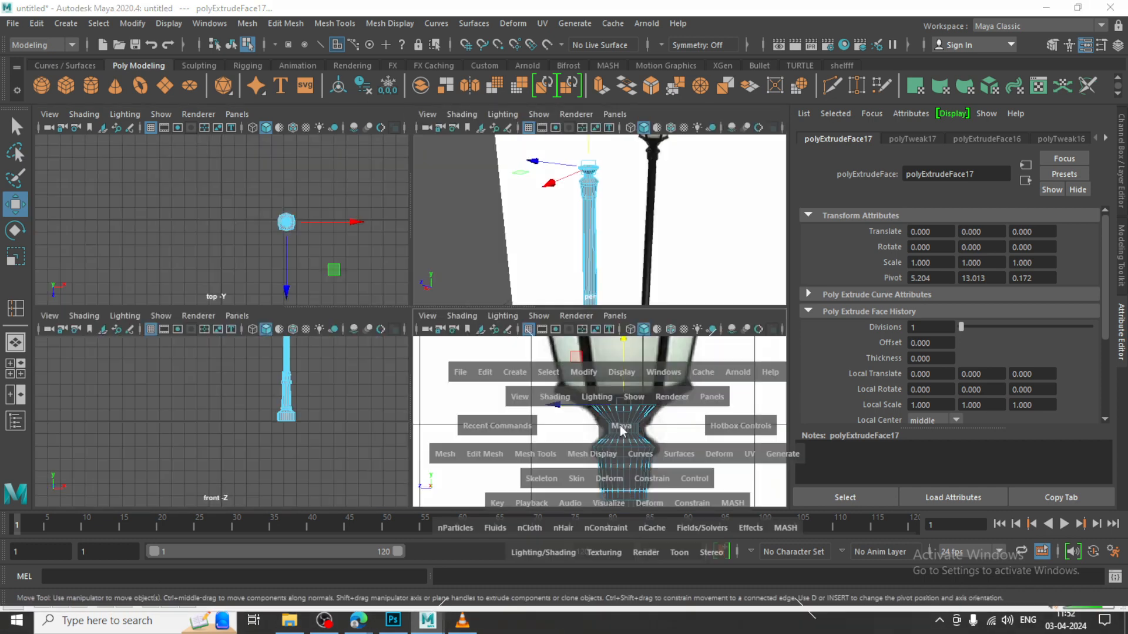
scroll(581, 307, down, 5)
alt+middle_drag(582, 308, 579, 333)
scroll(481, 330, up, 3)
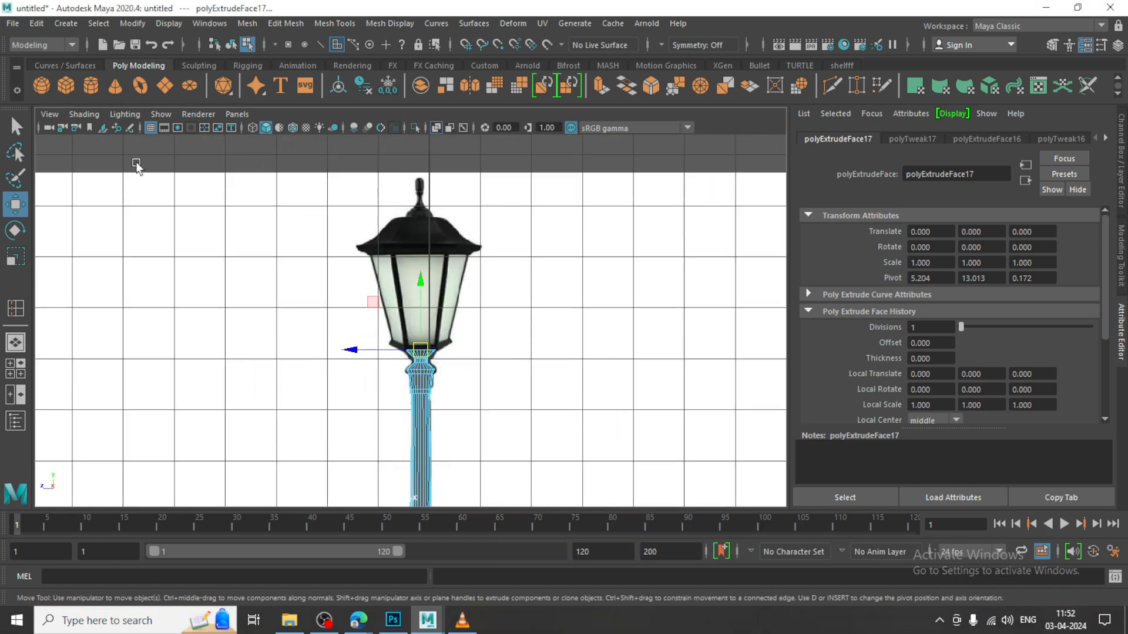
click(91, 85)
key(space)
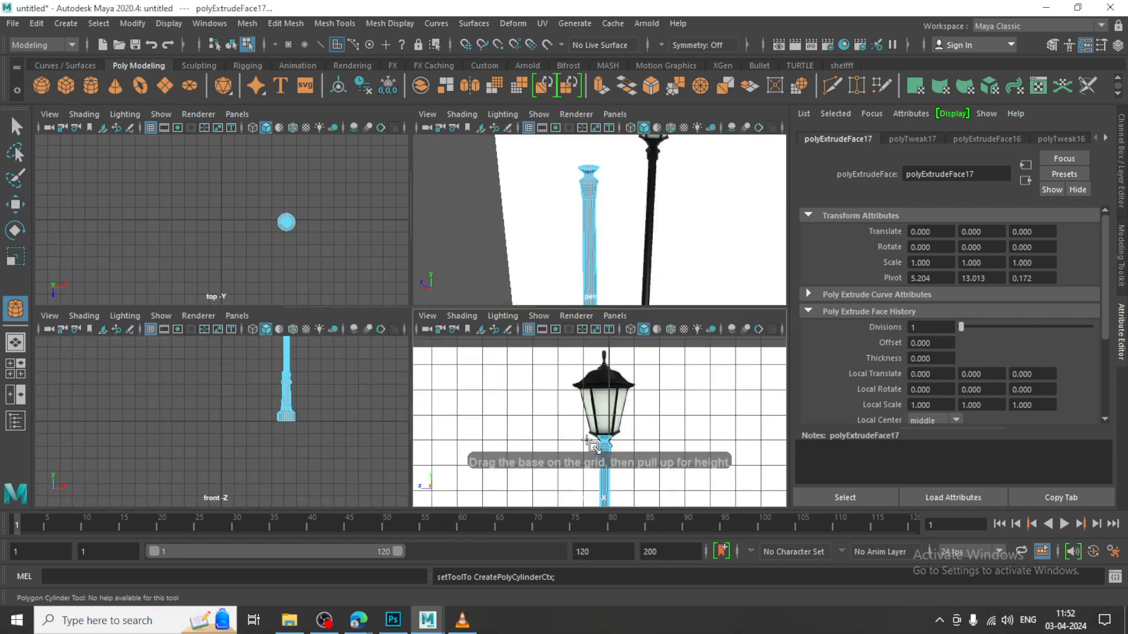
key(space)
key(space)
key(space)
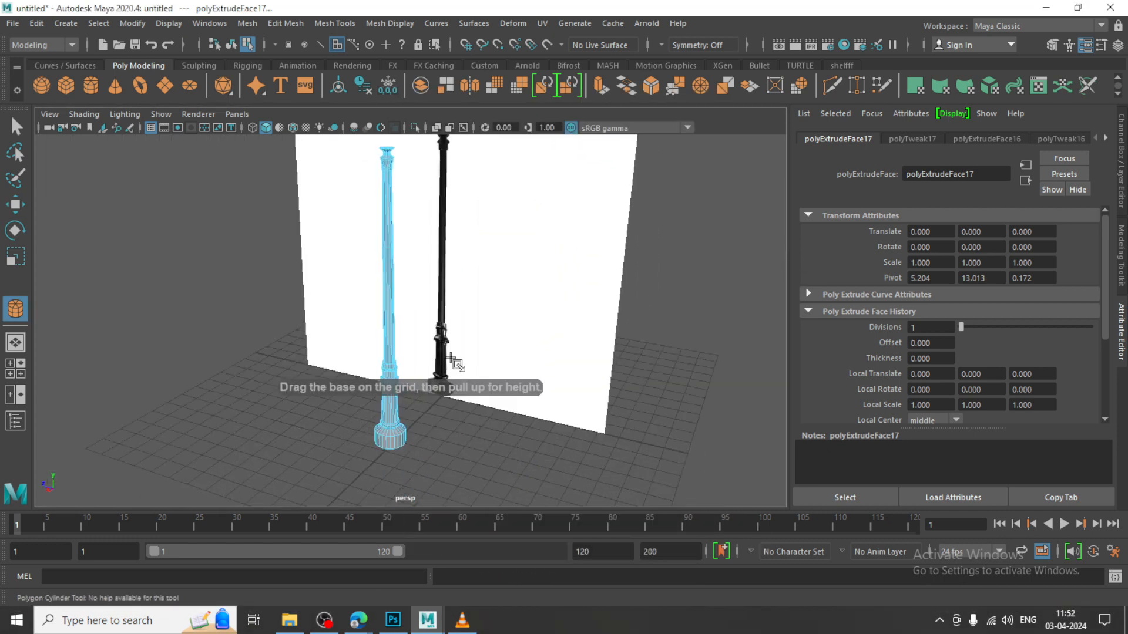
scroll(467, 379, down, 3)
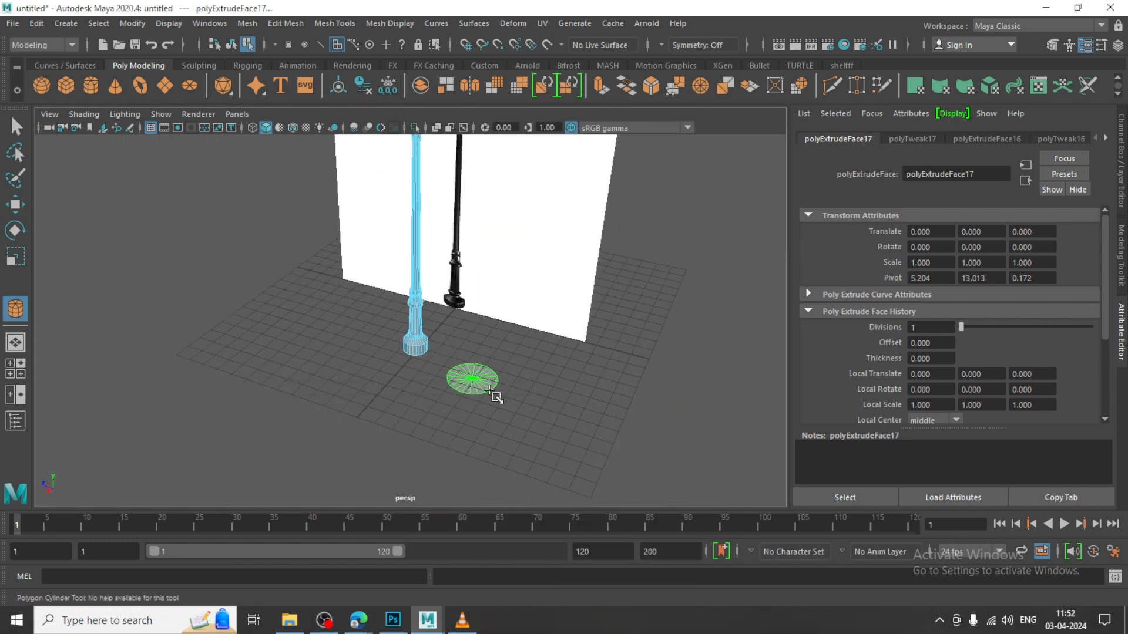
drag(489, 390, 492, 306)
Set the new cylinder's axis subdivisions to 8
scroll(491, 325, up, 3)
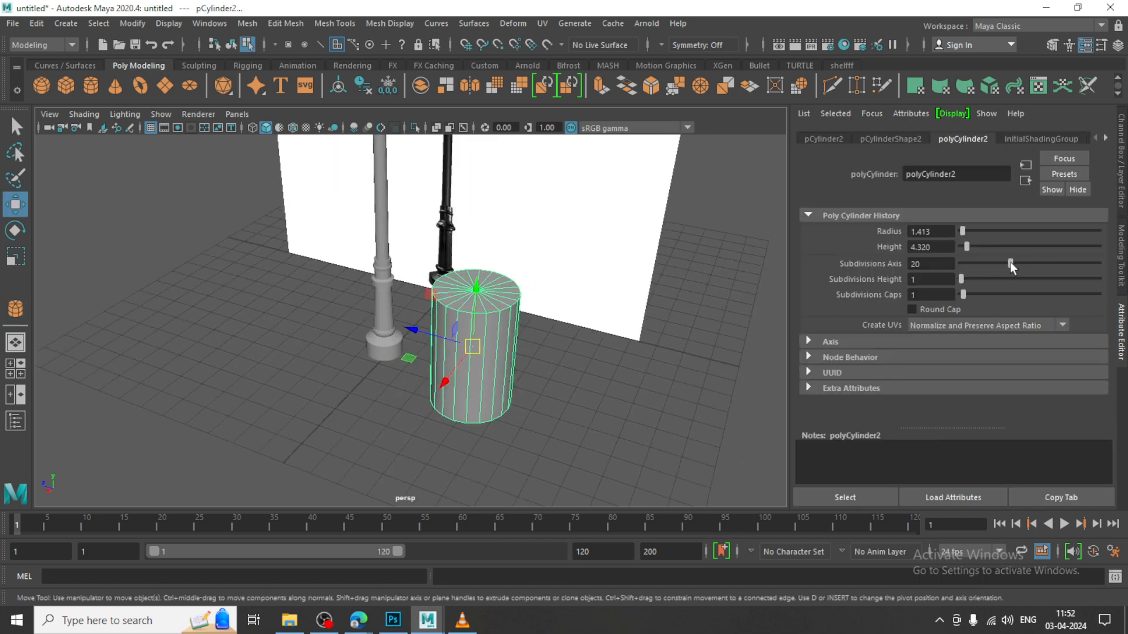
drag(1010, 262, 985, 262)
drag(977, 263, 975, 263)
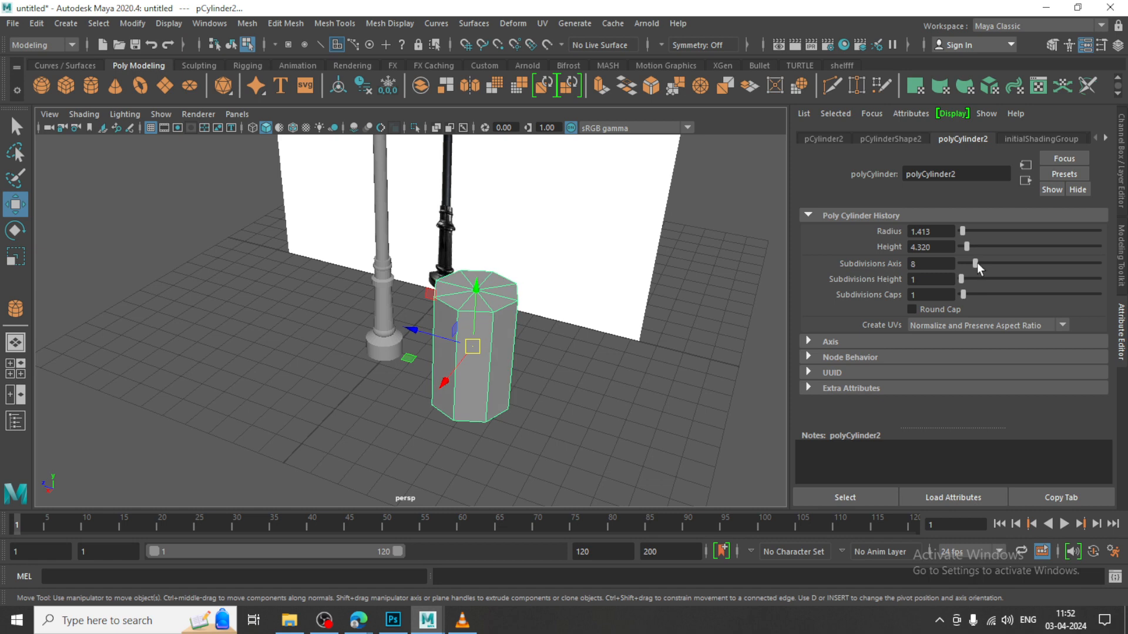
Raise the eight-sided cylinder up to the height of the lantern in the reference image
key(space)
key(space)
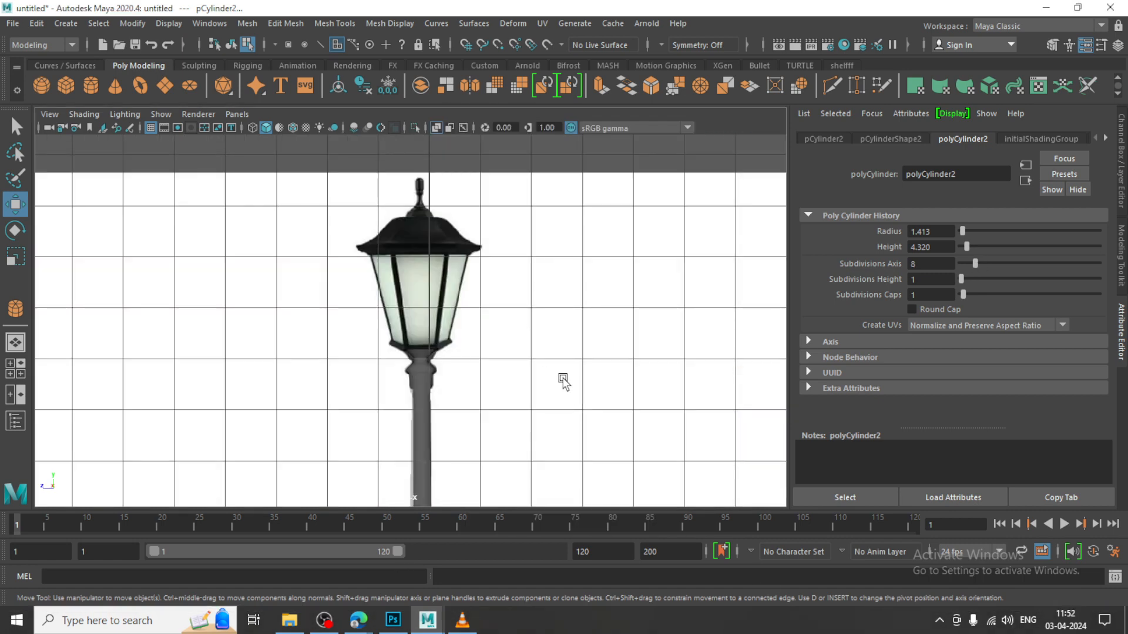
scroll(563, 381, down, 3)
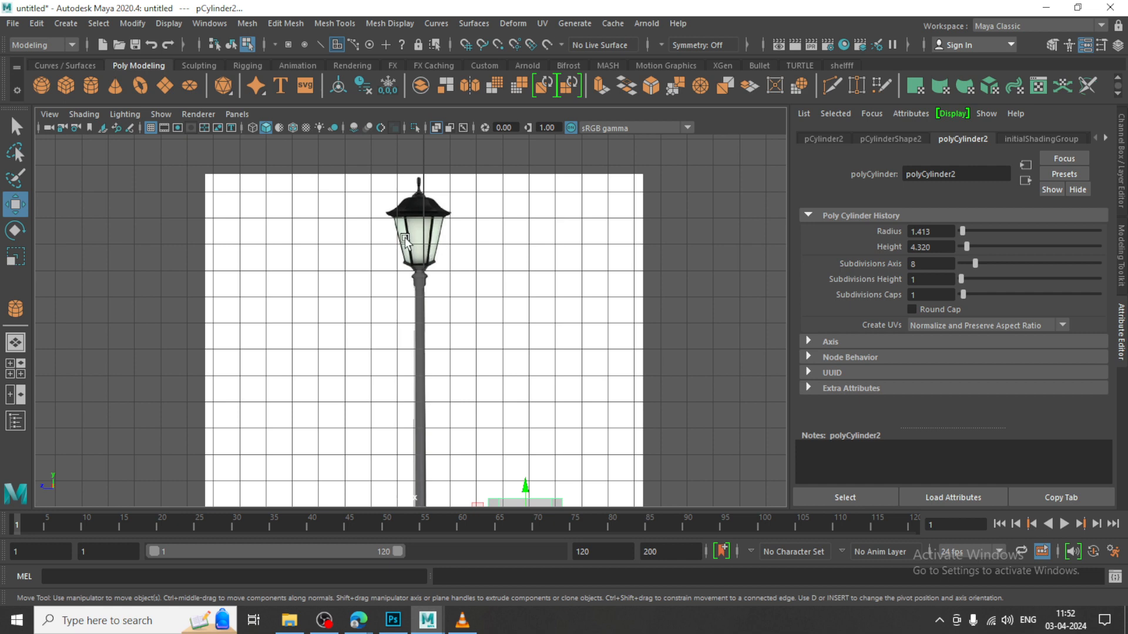
key(space)
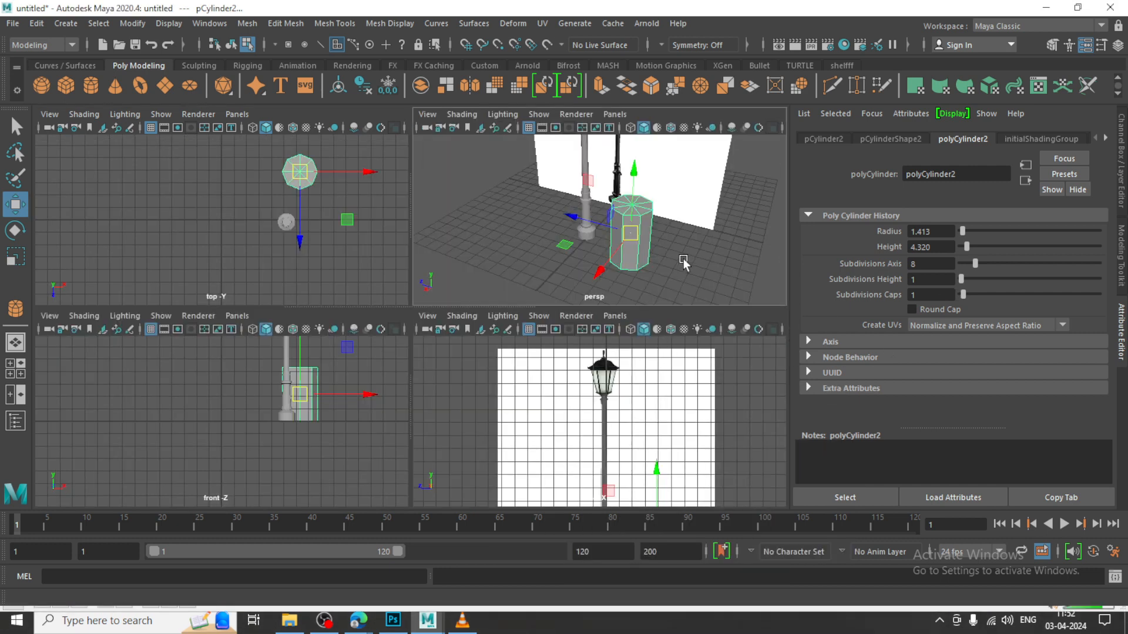
key(space)
alt+drag(521, 361, 555, 246)
right_drag(541, 231, 645, 198)
scroll(563, 277, down, 3)
drag(478, 257, 632, 323)
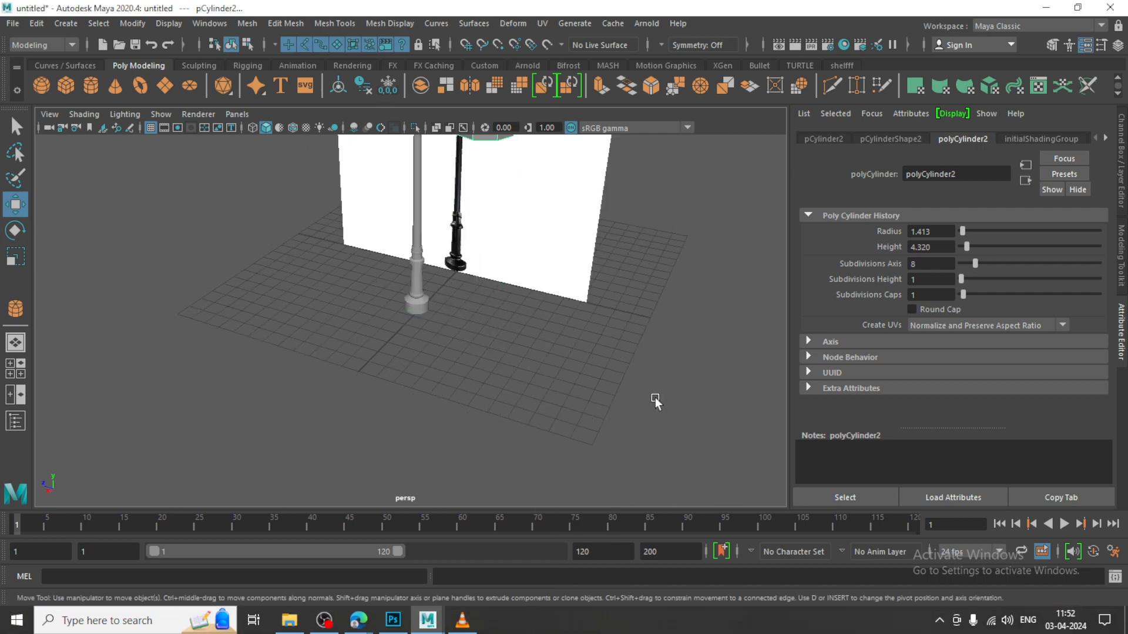
key(space)
key(space)
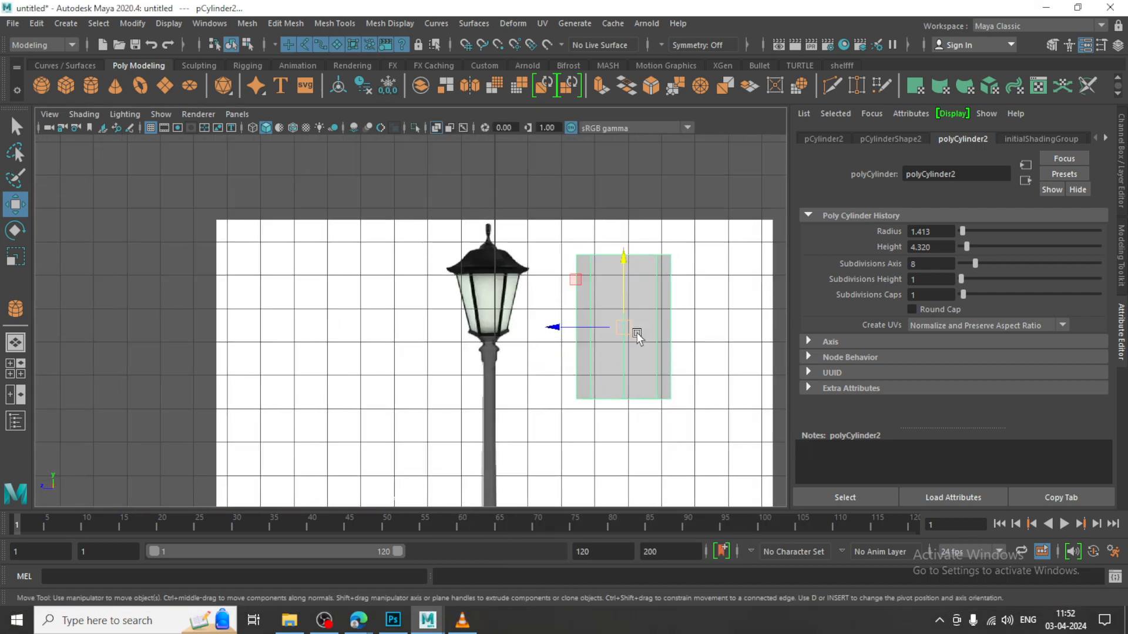
Scale the cylinder down uniformly and move it over the lantern in the reference image
key(r)
drag(627, 326, 587, 299)
scroll(587, 300, up, 2)
key(w)
drag(716, 332, 528, 288)
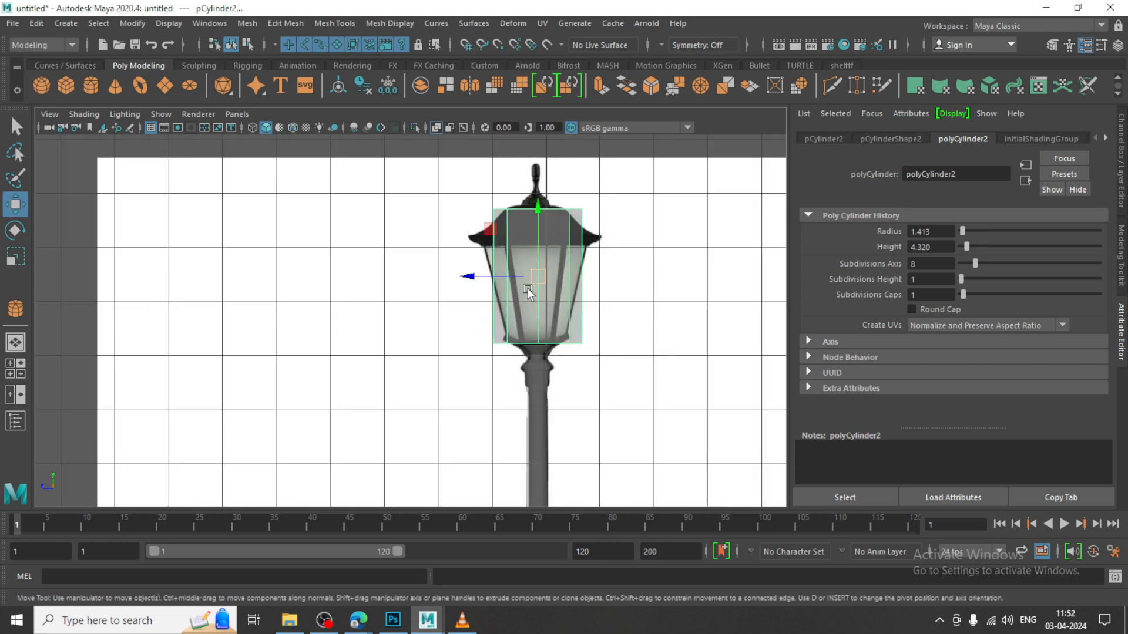
Scale the cylinder's top vertex row out and its bottom vertex row in to give the body the lantern's taper
scroll(566, 273, up, 4)
right_drag(460, 189, 373, 165)
key(r)
drag(464, 185, 517, 213)
drag(365, 374, 645, 443)
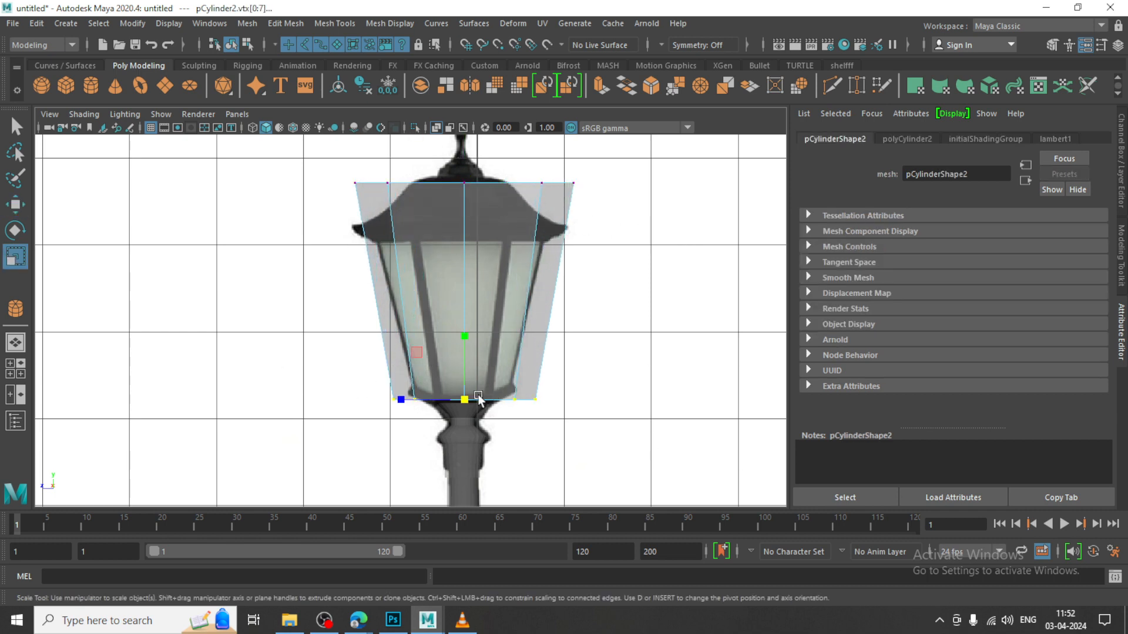
drag(464, 399, 432, 382)
scroll(481, 345, up, 2)
scroll(539, 330, down, 4)
key(w)
scroll(330, 212, down, 3)
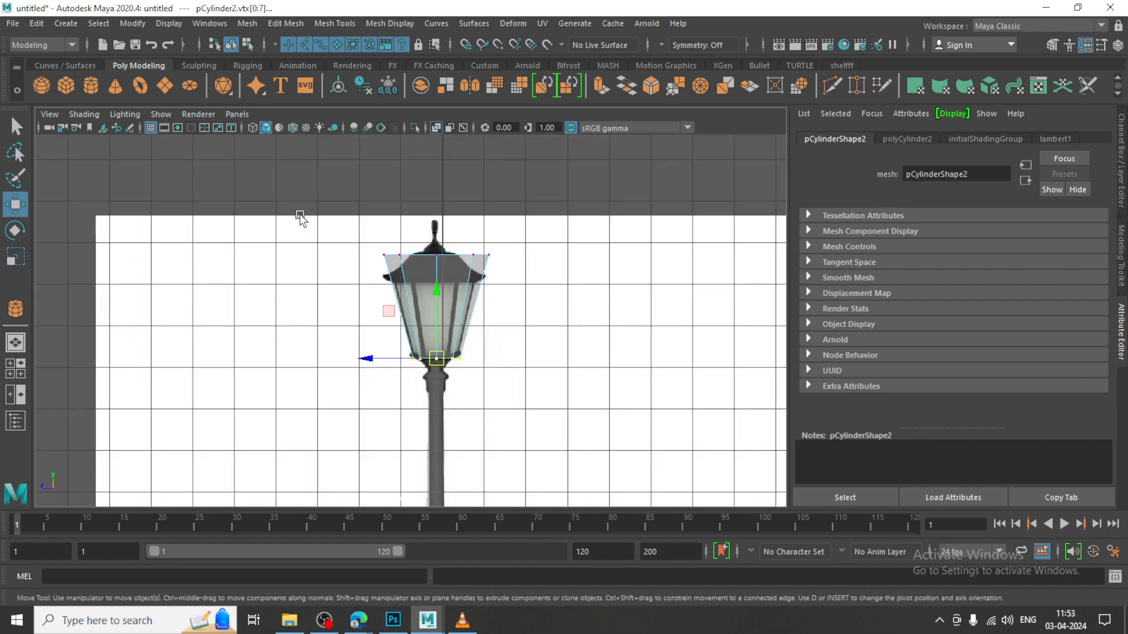
Lower the top vertex row to the underside of the reference roof and scale it in horizontally to about 0.83
scroll(484, 282, up, 3)
drag(448, 172, 452, 209)
scroll(454, 218, up, 2)
key(r)
drag(460, 252, 437, 249)
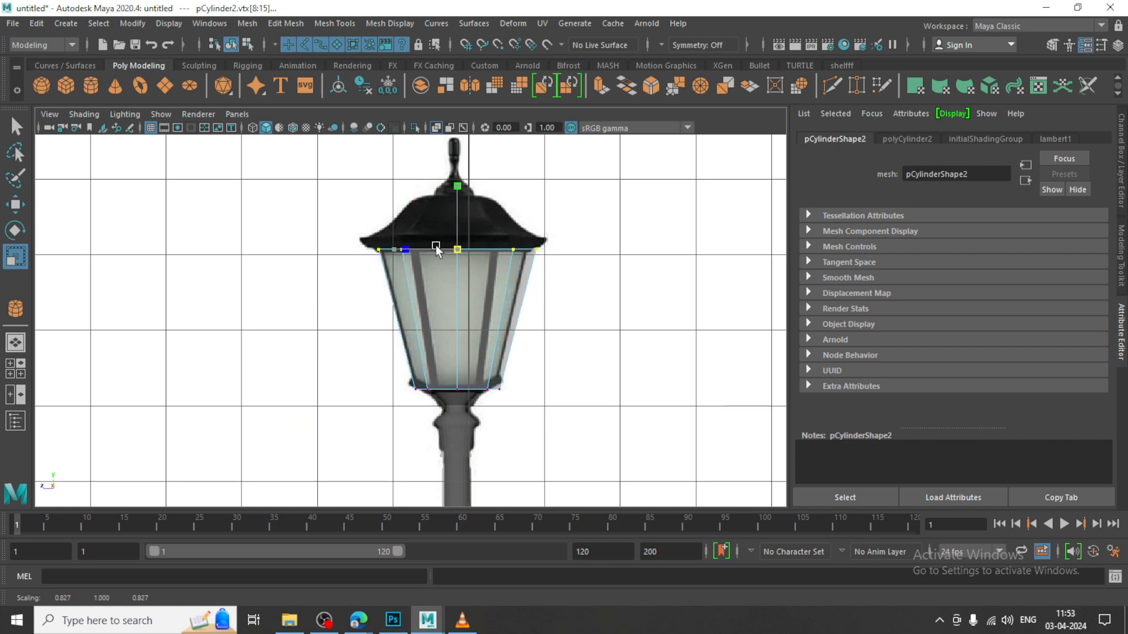
key(w)
scroll(427, 242, up, 3)
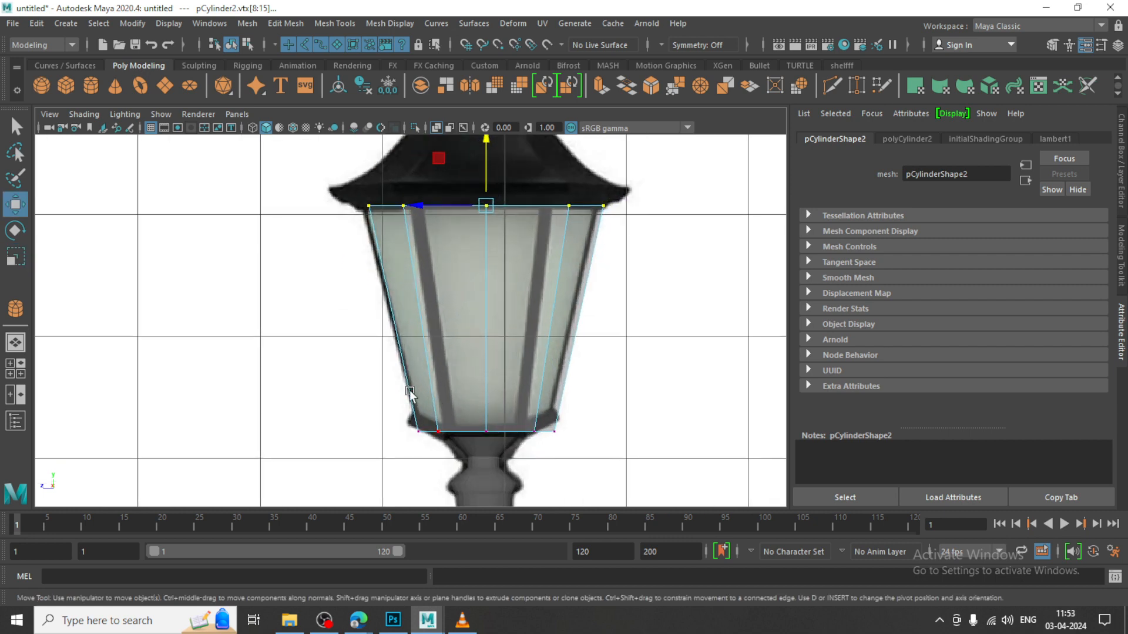
Scale the bottom vertex row in horizontally to about 0.89 to fit the lantern's base
drag(380, 380, 561, 468)
drag(485, 432, 476, 427)
key(r)
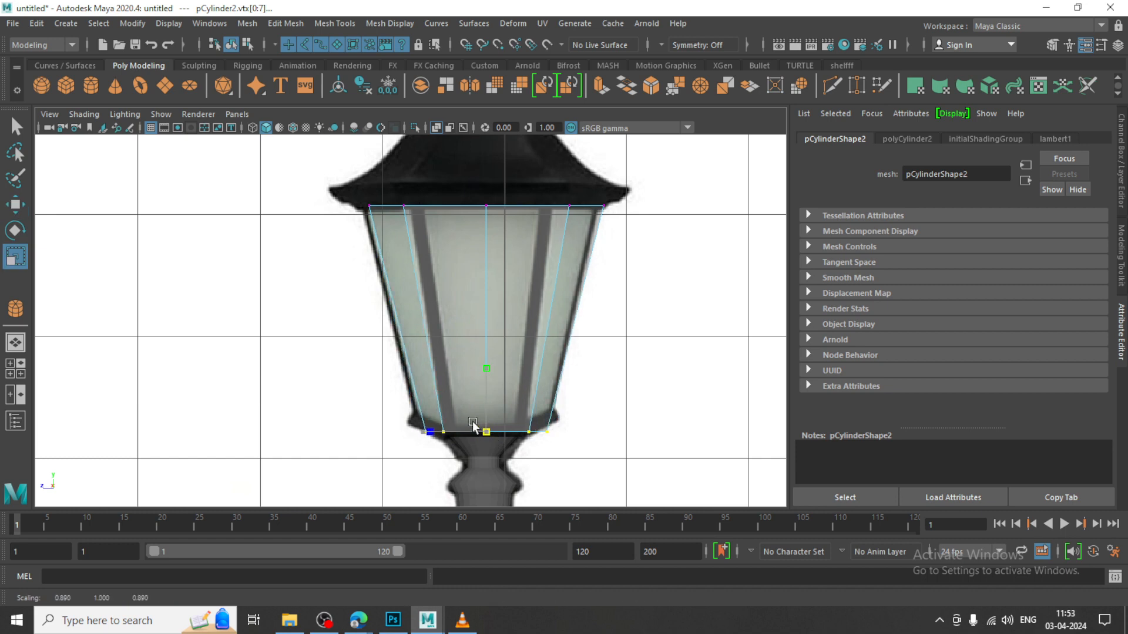
key(w)
Return to object mode and centre the tapered lantern body over the post using the top wireframe view
key(space)
key(space)
key(f)
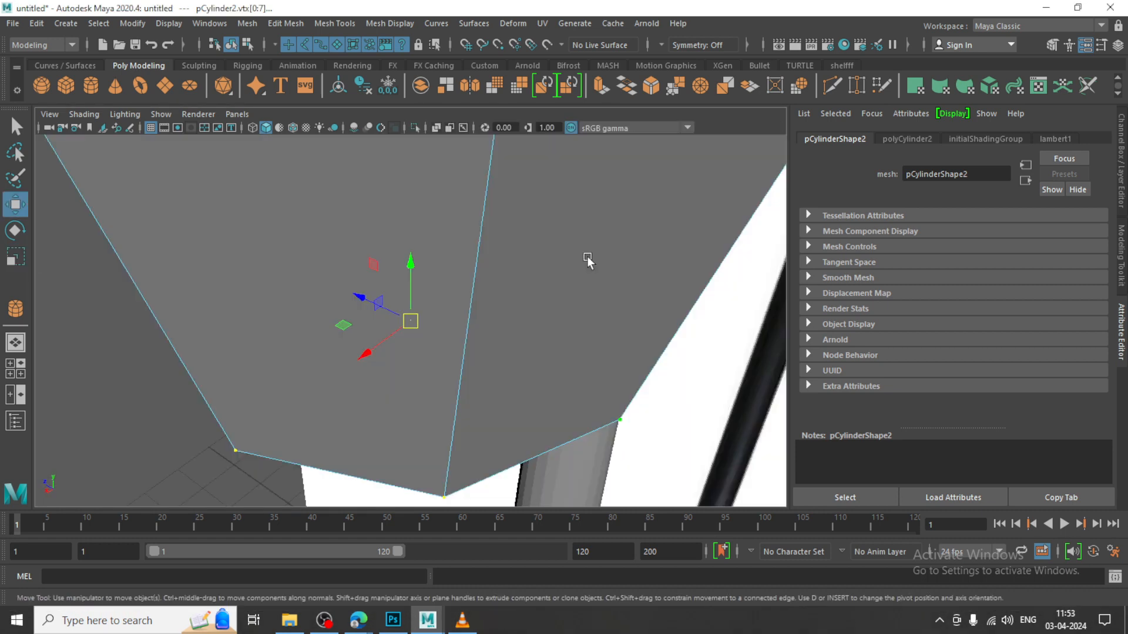
alt+drag(550, 286, 715, 335)
scroll(553, 291, down, 8)
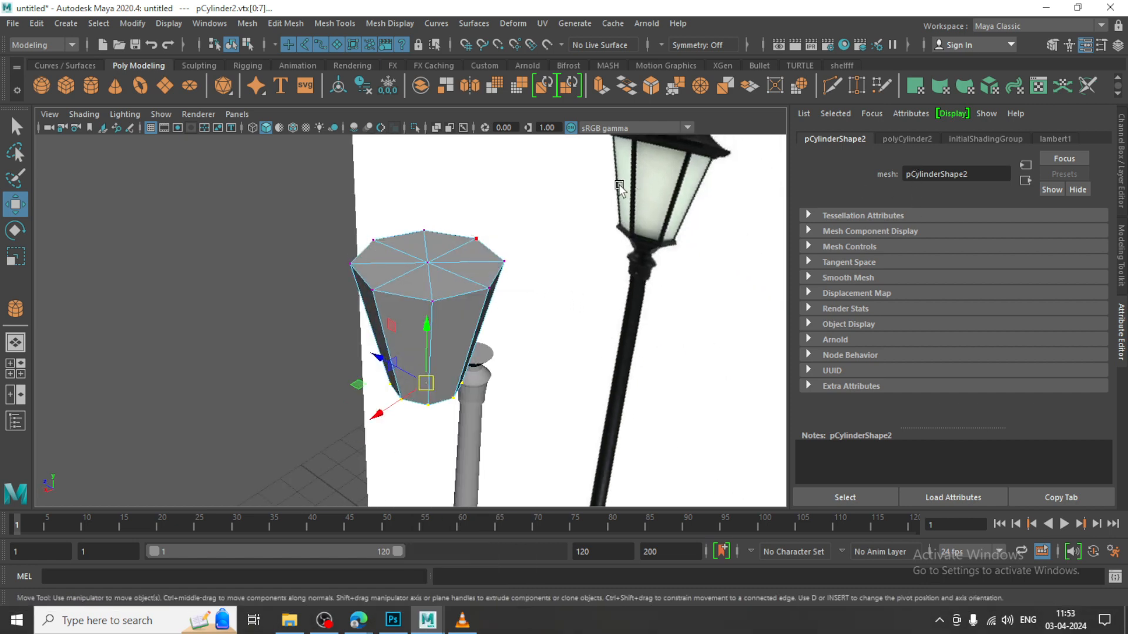
key(F8)
drag(384, 328, 552, 247)
key(space)
key(space)
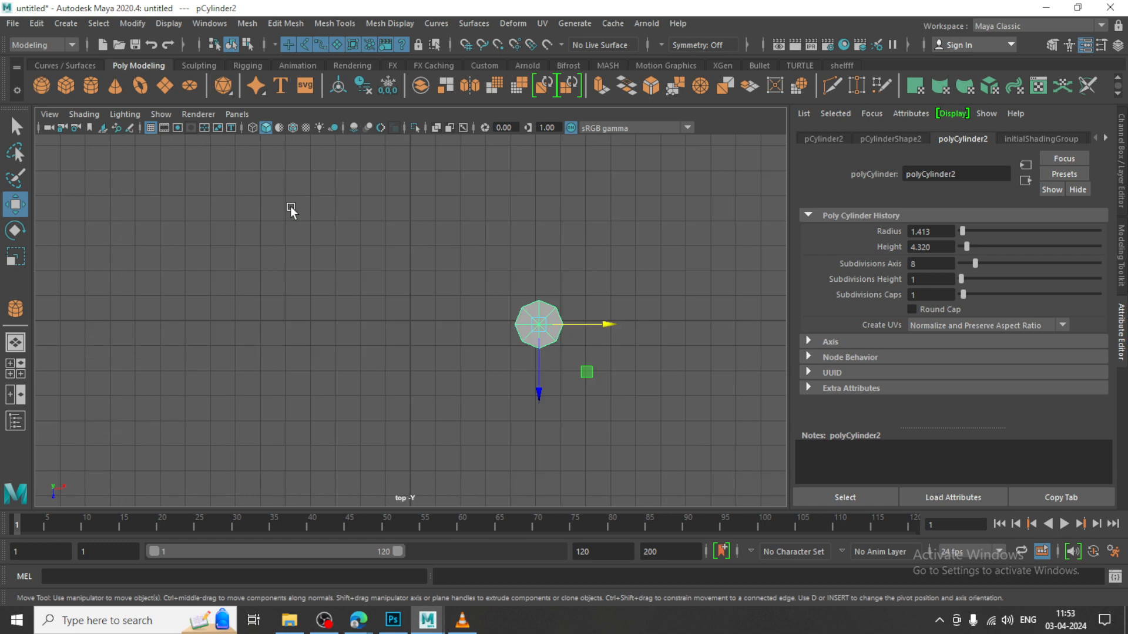
key(4)
scroll(473, 254, up, 5)
alt+middle_drag(658, 336, 400, 333)
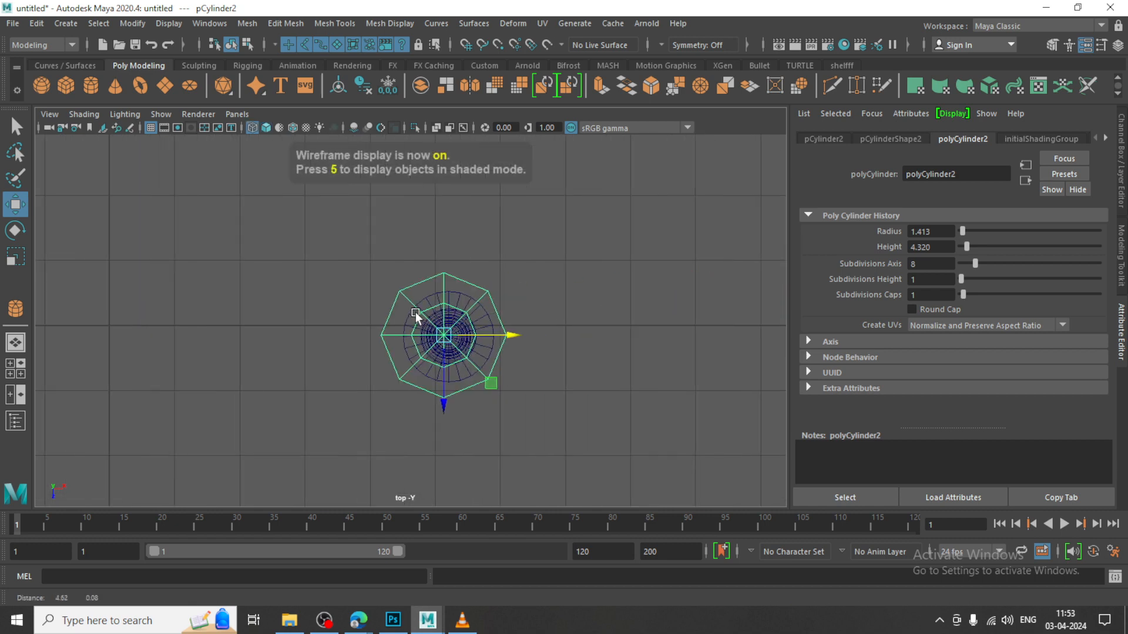
scroll(516, 320, up, 6)
drag(572, 350, 576, 350)
drag(520, 401, 523, 409)
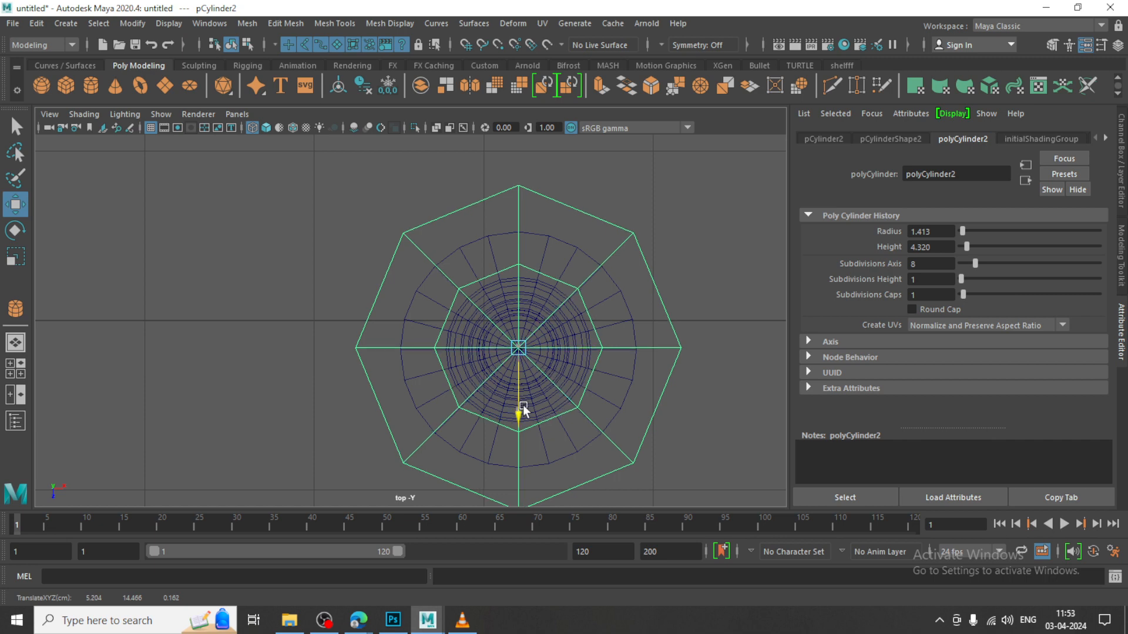
Insert one edge loop just below the lantern body's upper rim and another just above its lower rim
key(space)
key(space)
alt+drag(466, 257, 487, 343)
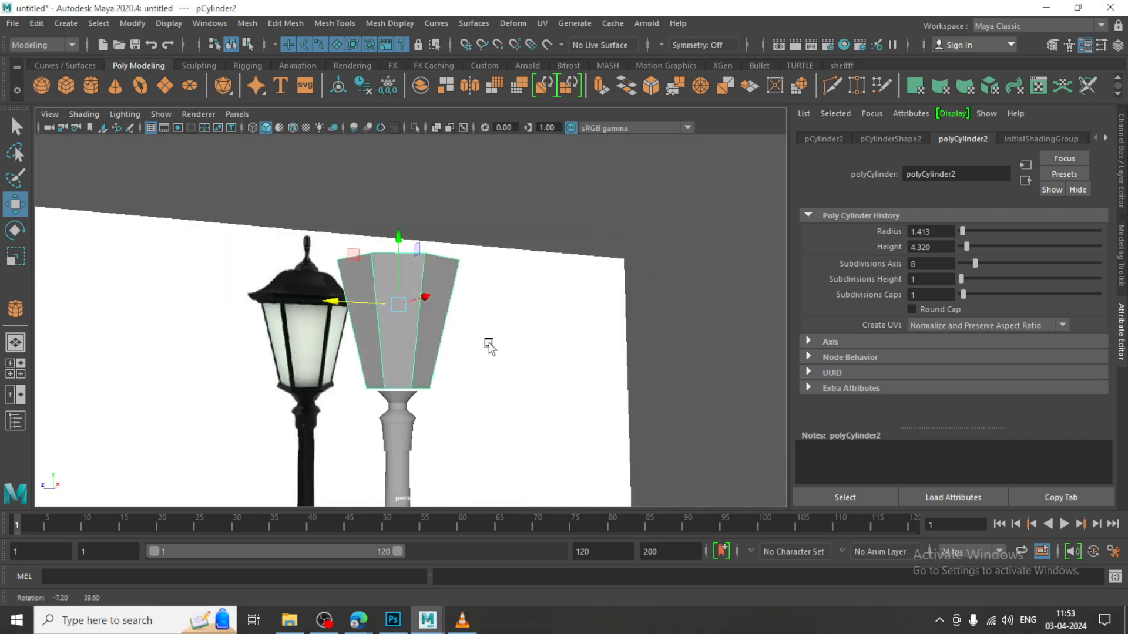
alt+middle_drag(487, 342, 539, 311)
alt+drag(540, 311, 467, 299)
scroll(486, 284, up, 3)
click(338, 23)
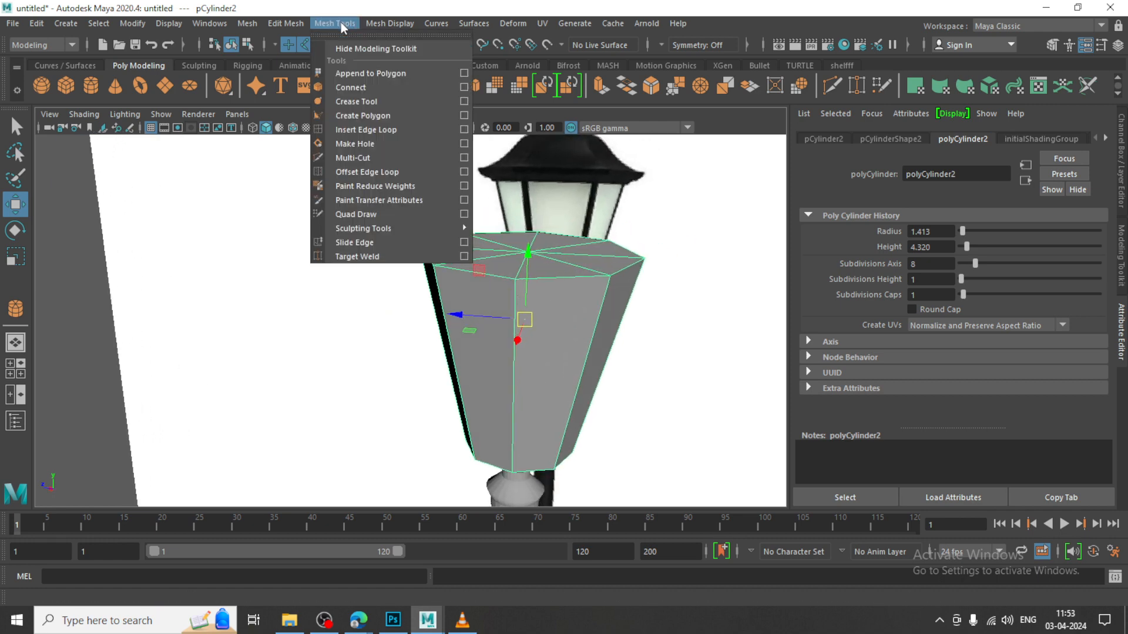
click(408, 129)
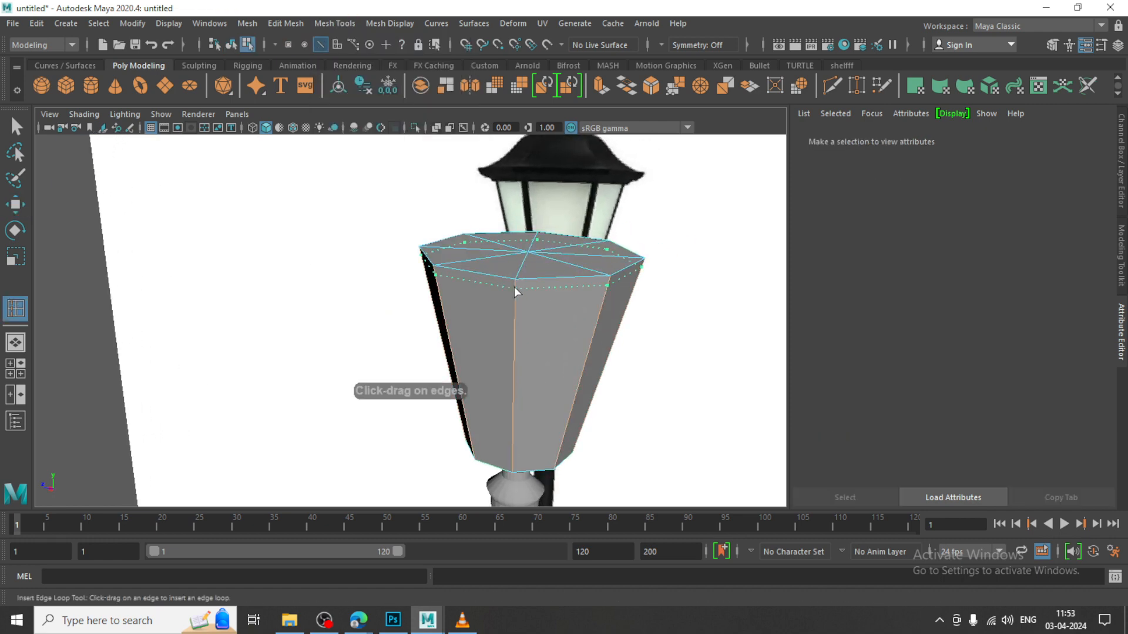
click(513, 287)
alt+drag(513, 290, 522, 344)
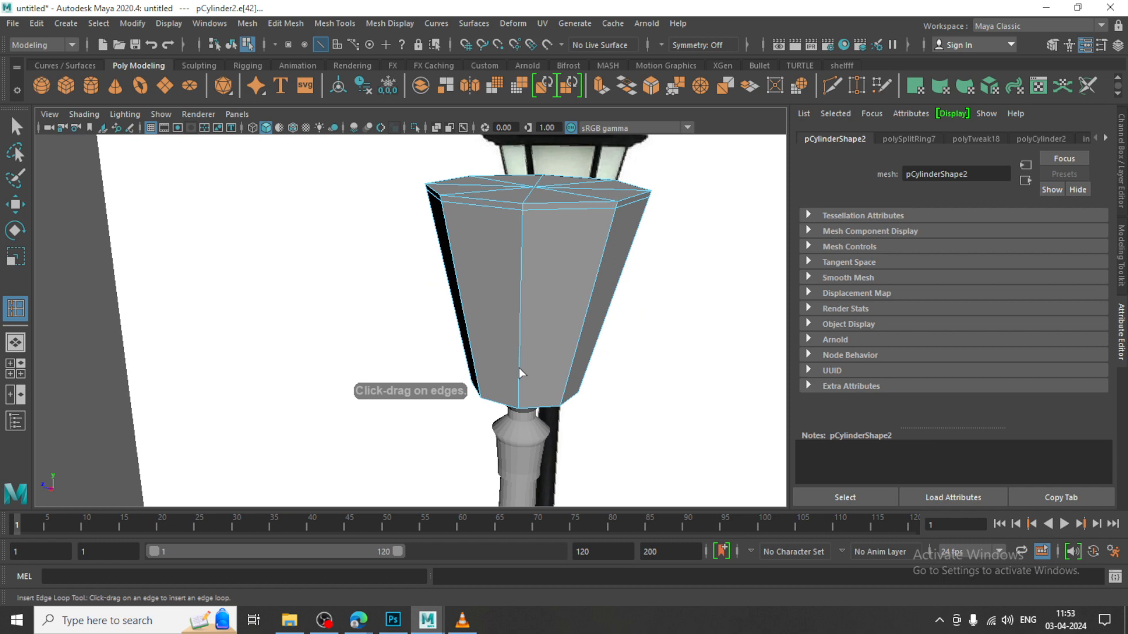
key(w)
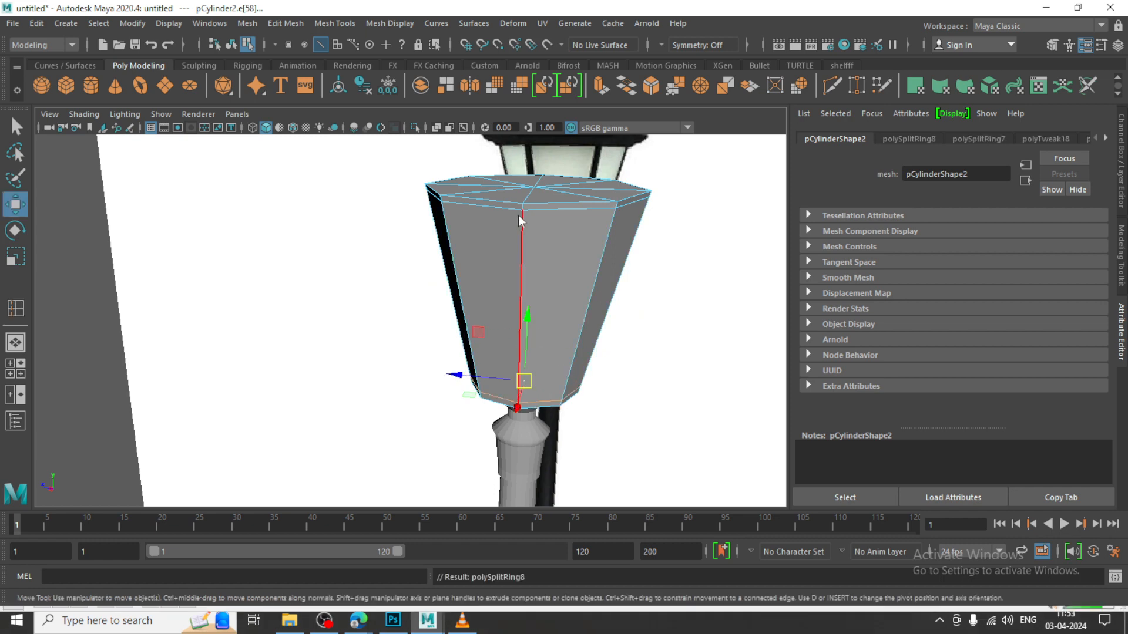
Extrude the eight side faces individually, with Keep Faces Together off and an offset of 0.05, to form pane frames
right_drag(519, 216, 525, 247)
alt+drag(534, 269, 546, 238)
drag(886, 308, 886, 309)
alt+drag(564, 222, 627, 232)
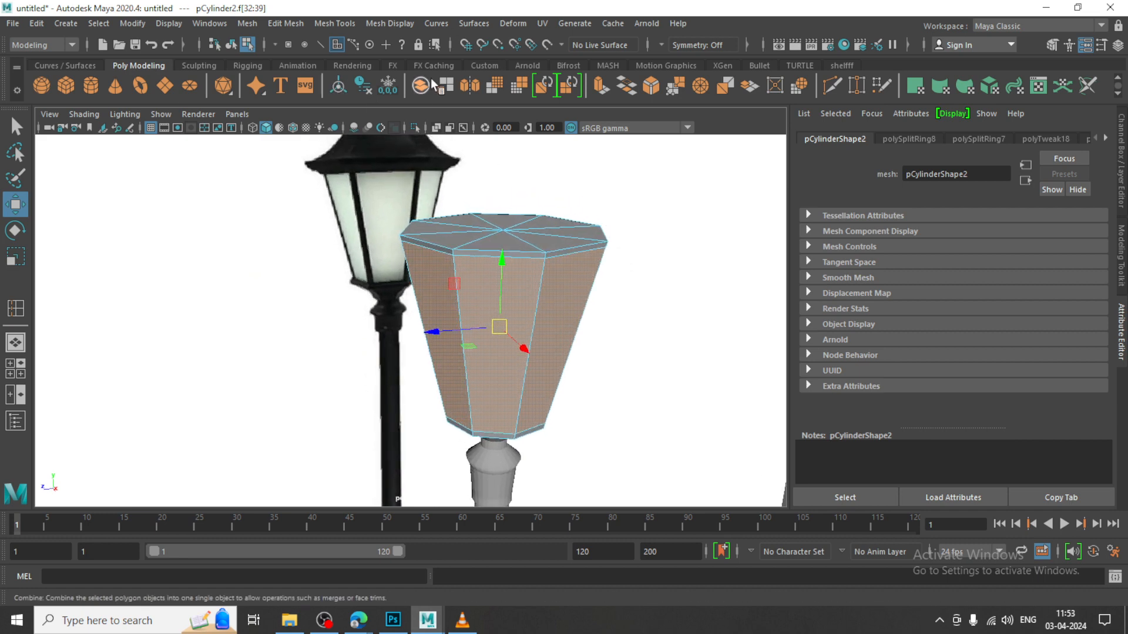
click(290, 22)
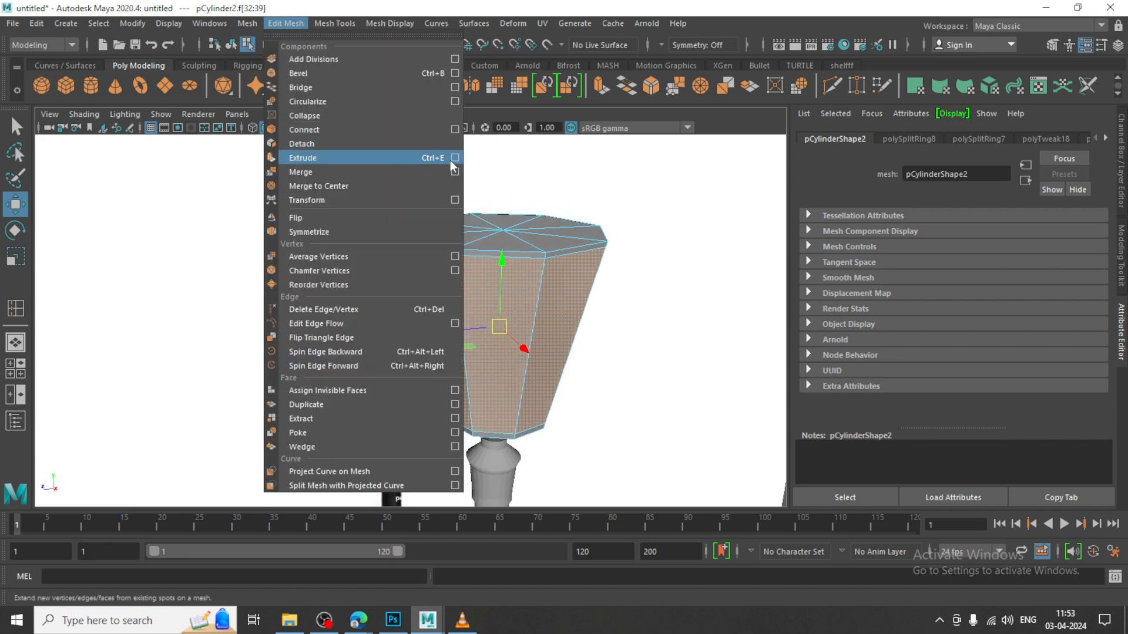
click(387, 159)
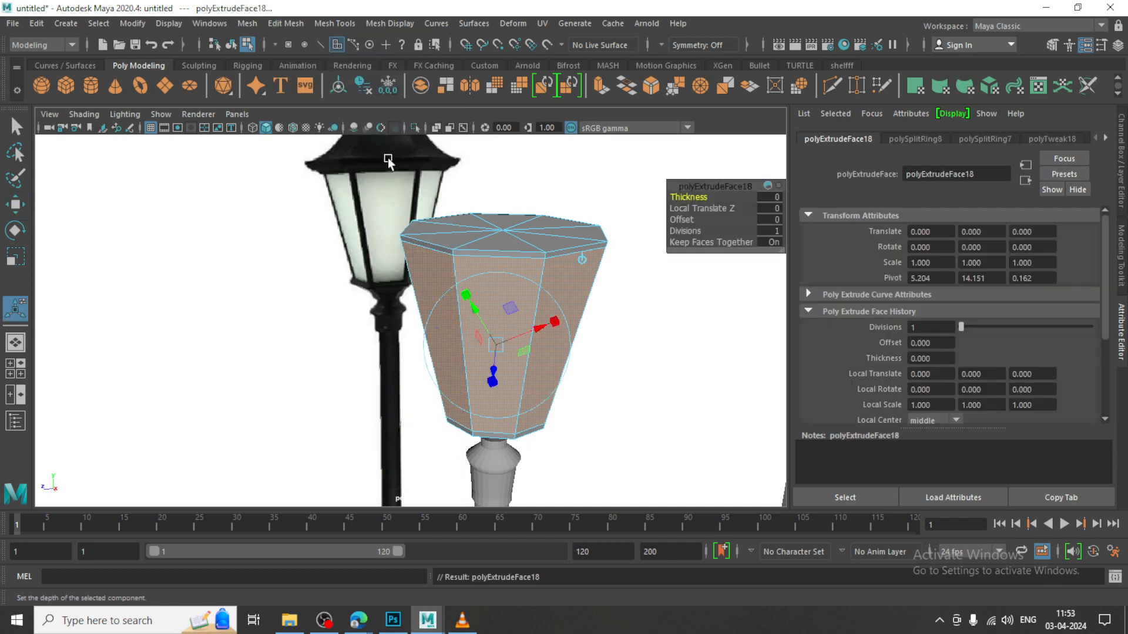
click(774, 243)
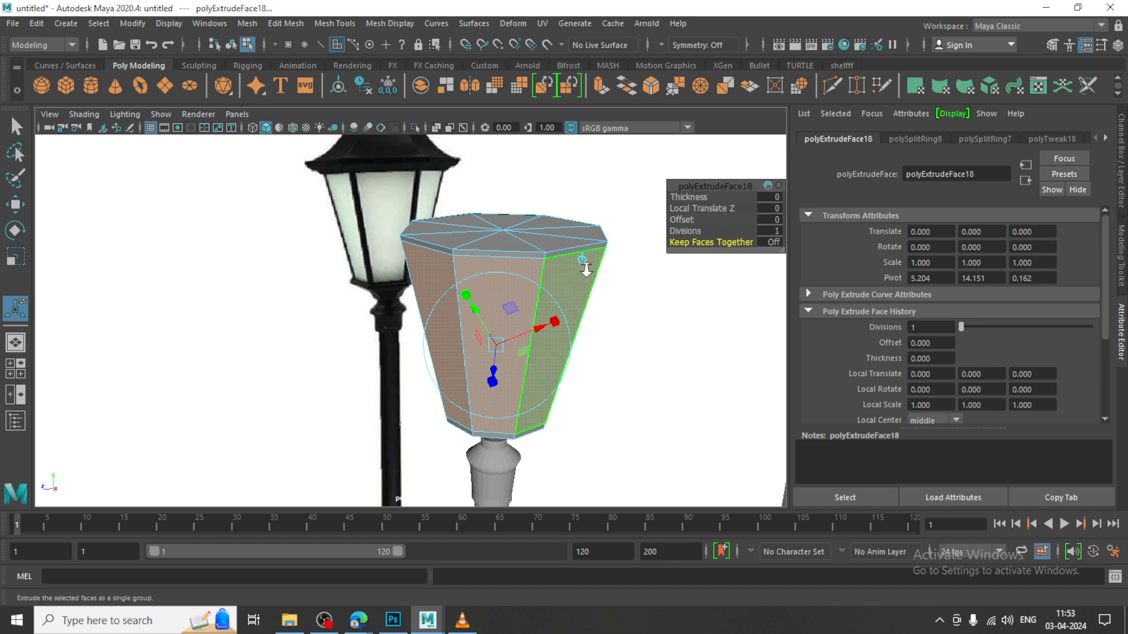
scroll(586, 268, up, 1)
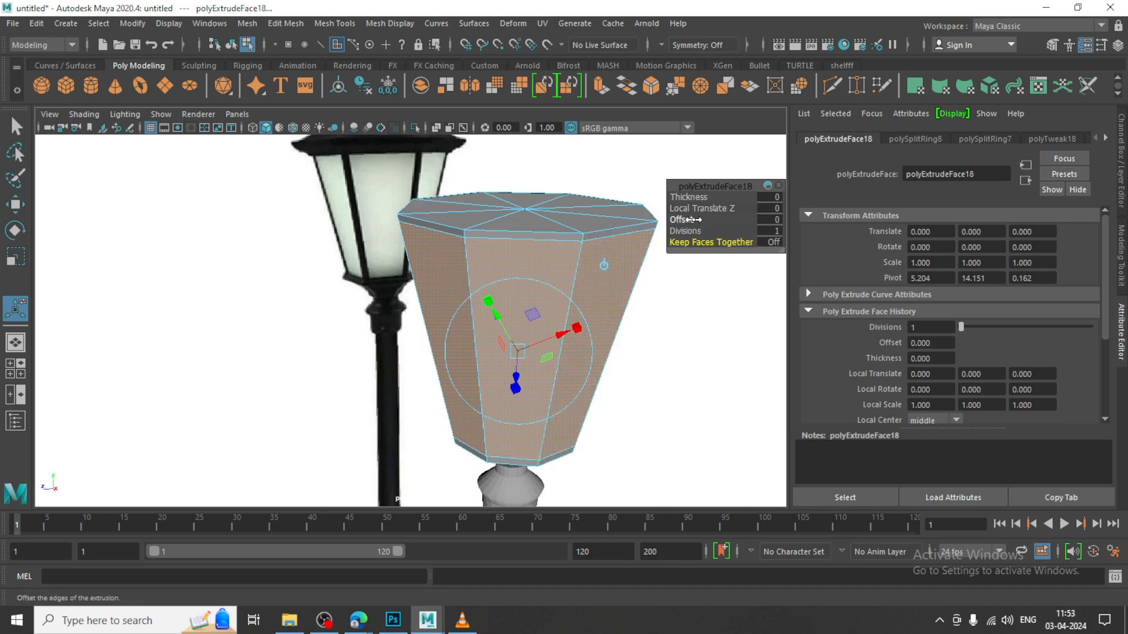
mouse_move(685, 220)
mouse_down()
mouse_move(699, 219)
mouse_move(689, 218)
mouse_up()
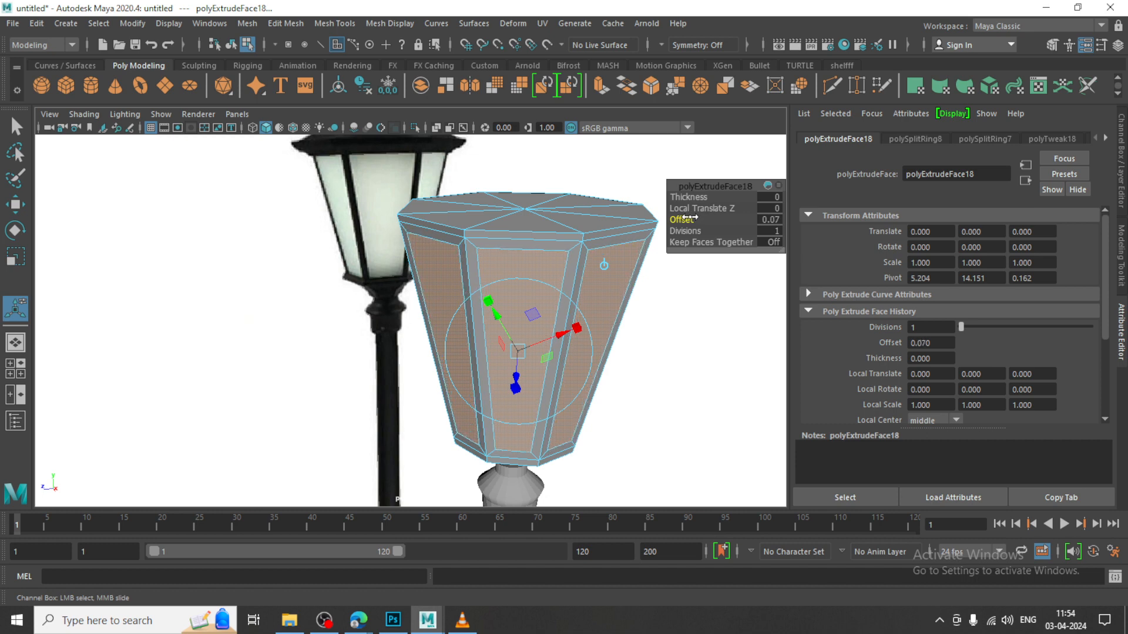
key(w)
Extrude the inset pane faces inward with a thickness of -0.03
alt+drag(595, 258, 576, 238)
click(285, 23)
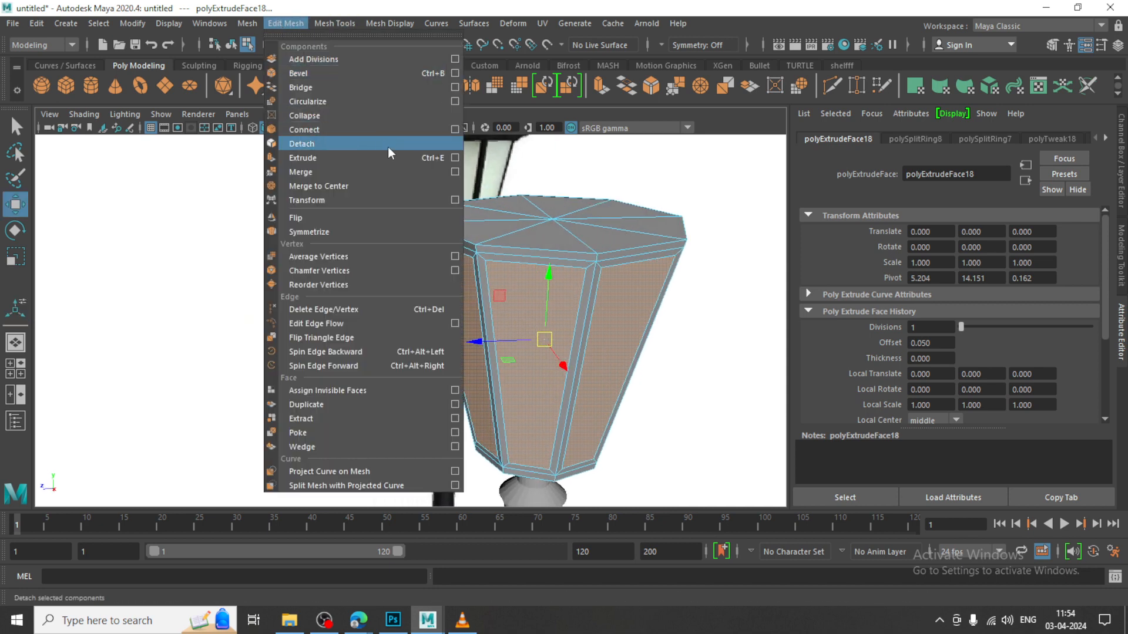
click(370, 155)
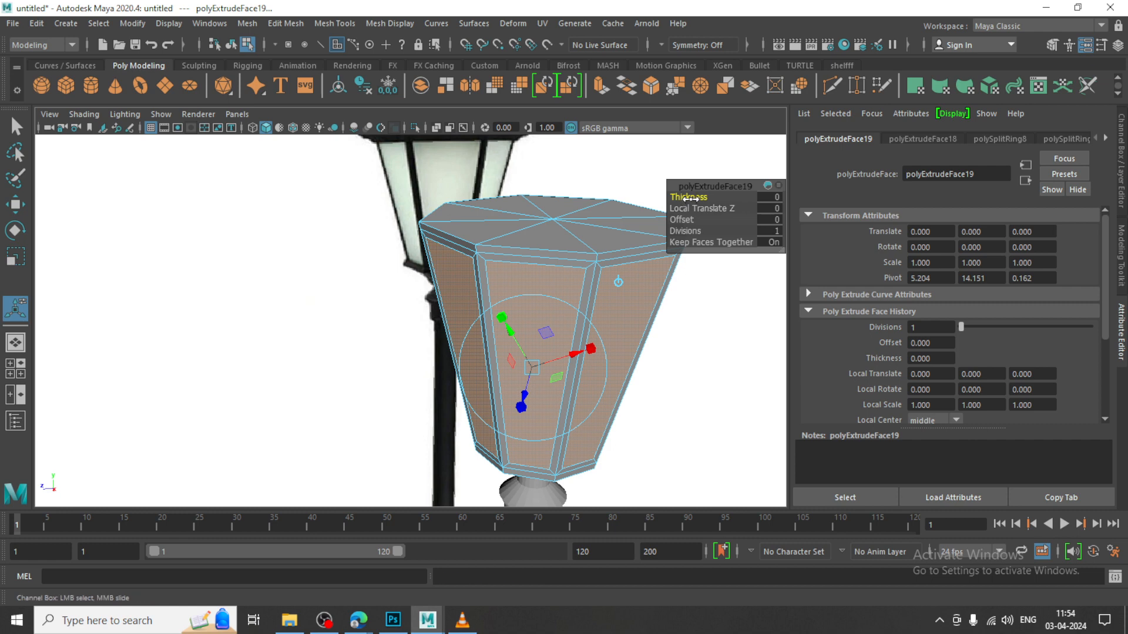
drag(690, 199, 690, 199)
key(w)
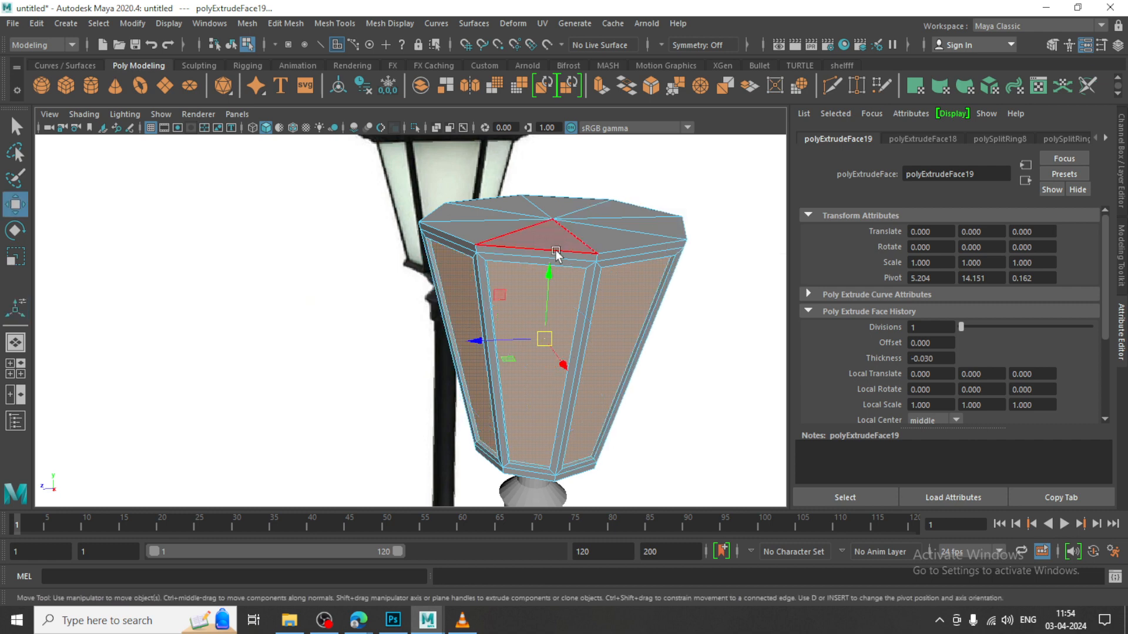
Extrude the lantern's eight top cap faces slightly upward and scale them out to flare the roof's rim
alt+middle_drag(594, 230, 587, 300)
alt+drag(587, 300, 570, 270)
right_drag(513, 273, 515, 286)
alt+drag(532, 294, 527, 329)
click(512, 237)
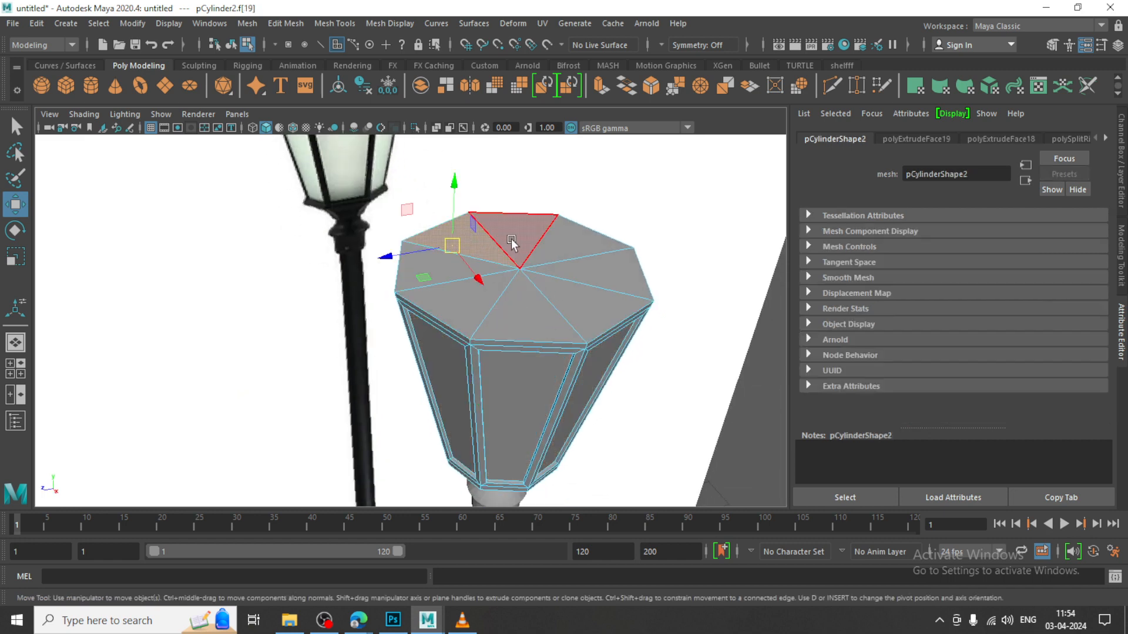
shift+double_click(448, 265)
alt+drag(537, 262, 510, 237)
key(r)
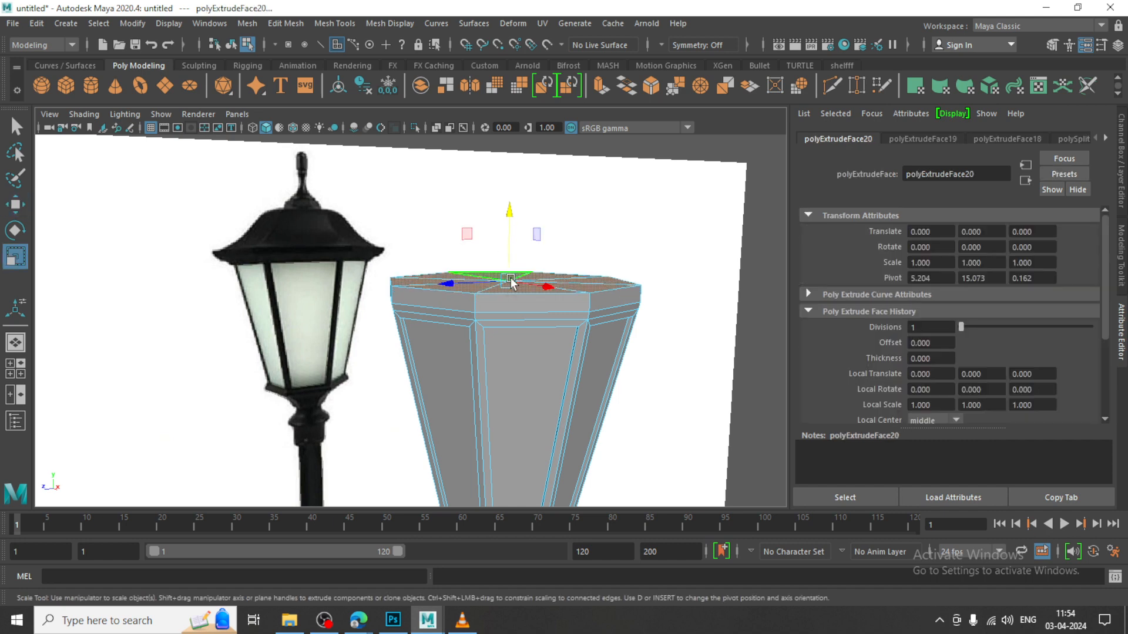
drag(509, 282, 538, 287)
key(w)
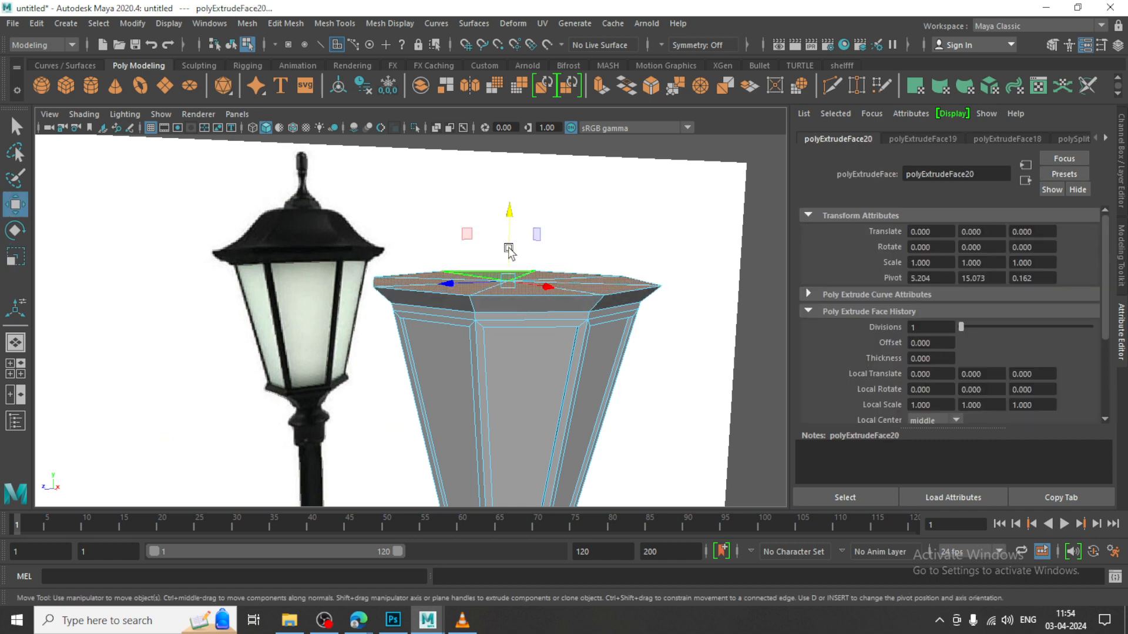
Extrude the cap faces up again and scale them in horizontally to about 0.88 to begin the roof's slope
mouse_move(510, 237)
shift+mouse_down()
mouse_move(511, 192)
mouse_move(515, 223)
shift+mouse_up()
key(r)
drag(507, 261, 486, 239)
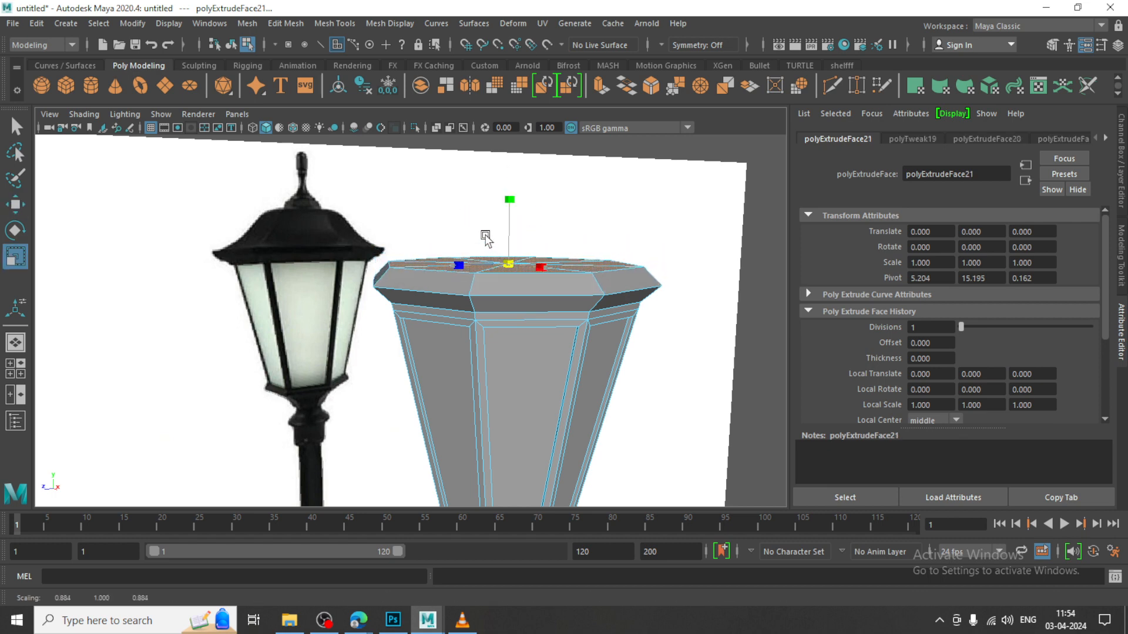
key(w)
key(space)
key(space)
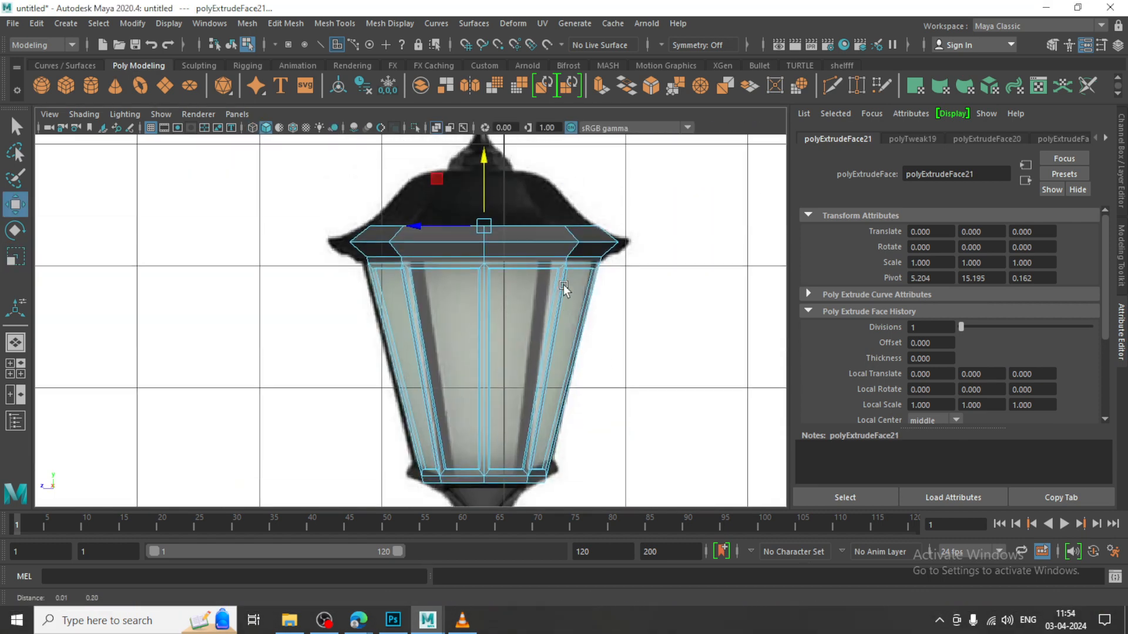
Extrude the roof's cap faces up to the finial's base and scale them in to follow the reference slope
drag(487, 249, 419, 198)
key(r)
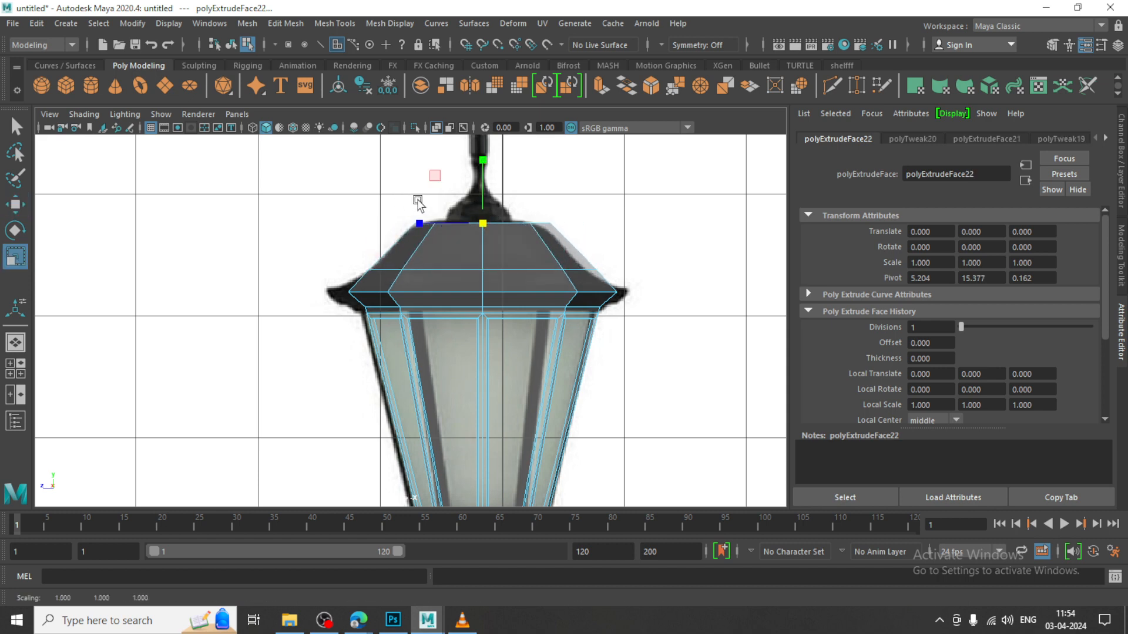
key(w)
Scale the roof rim's edge loop outward horizontally to match the reference eaves
scroll(471, 249, up, 2)
right_click(358, 283)
right_drag(359, 286, 358, 194)
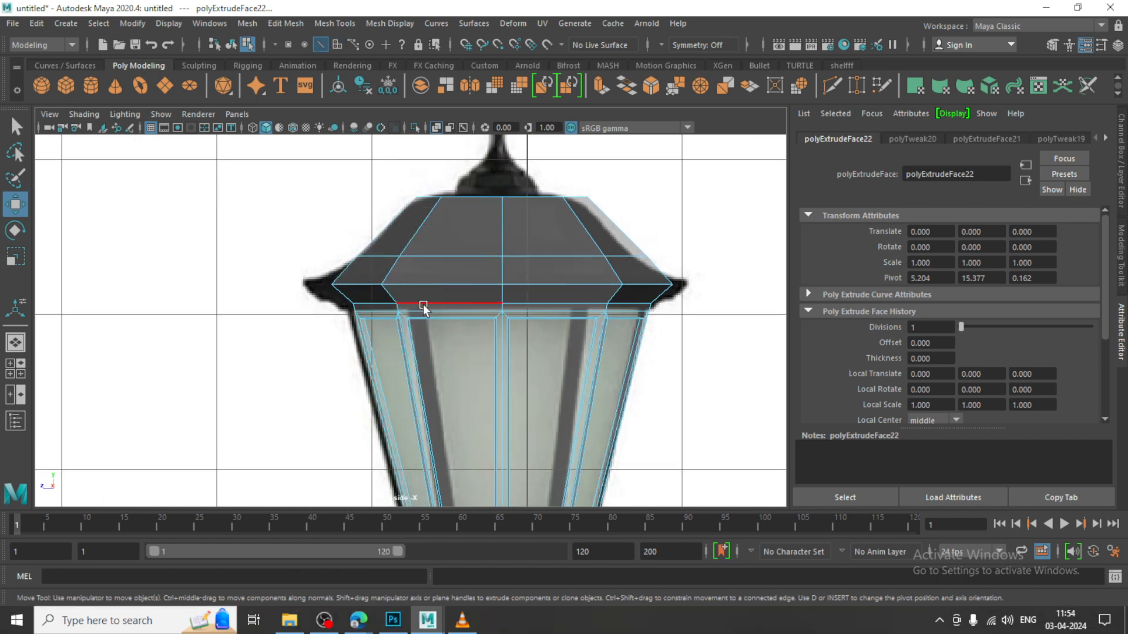
click(438, 286)
key(r)
drag(501, 286, 540, 304)
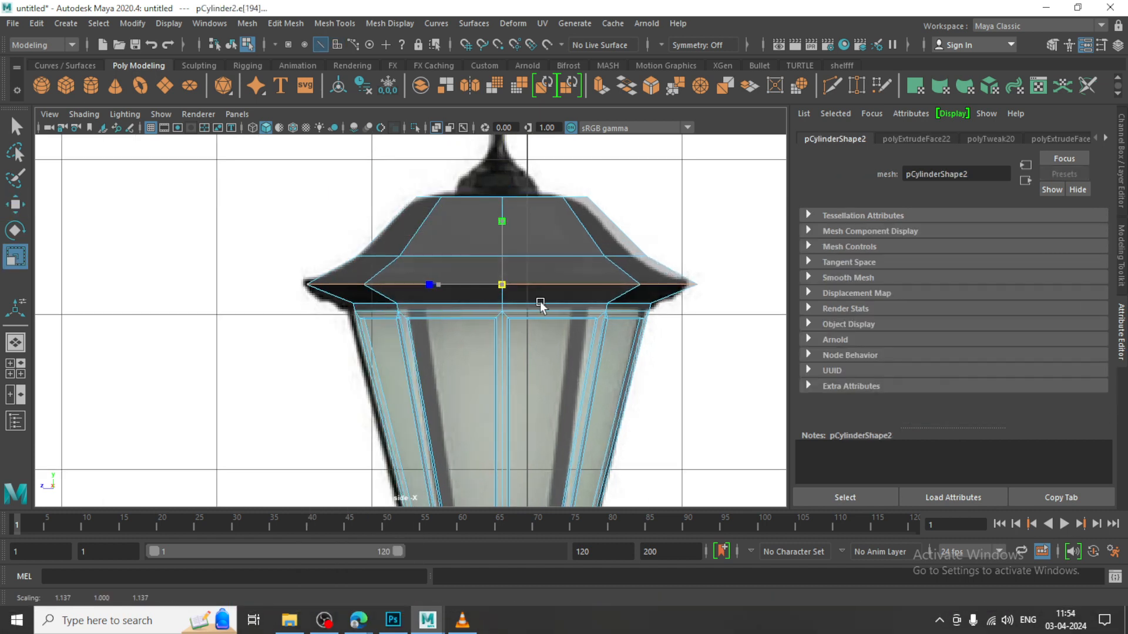
key(w)
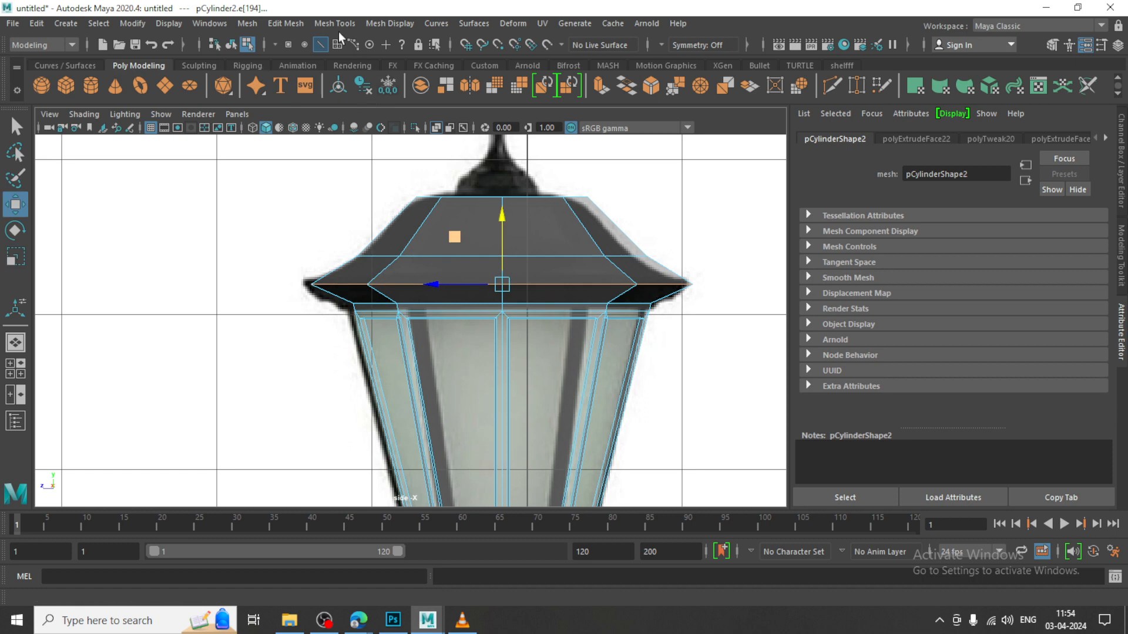
Insert an edge loop on the underside of the roof rim and scale it out horizontally to about 1.1
click(334, 24)
click(375, 132)
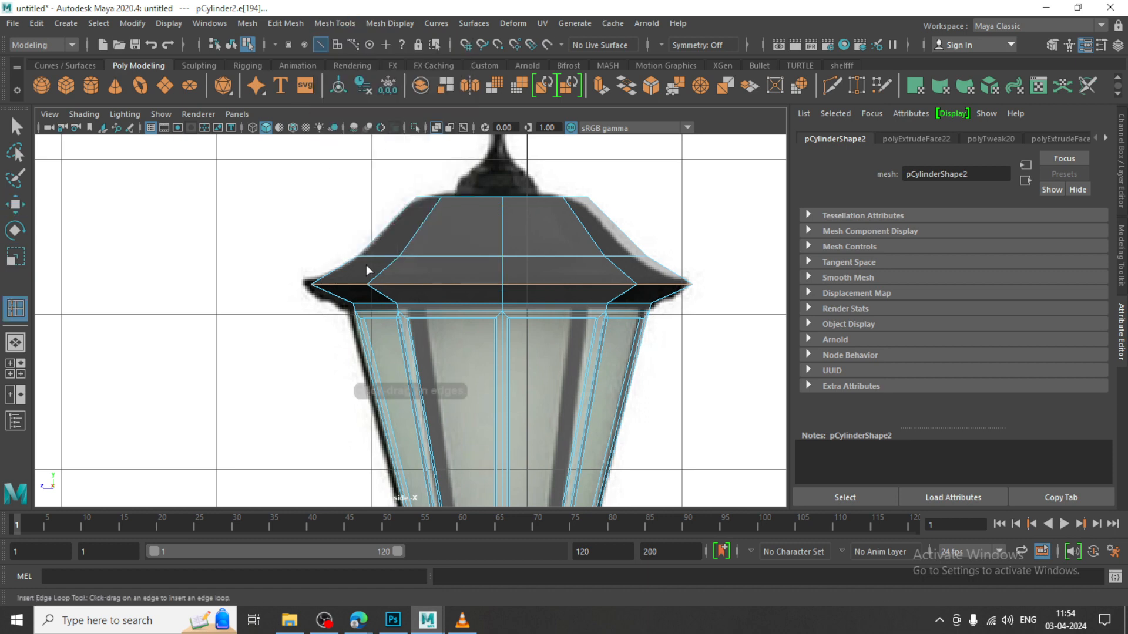
click(385, 295)
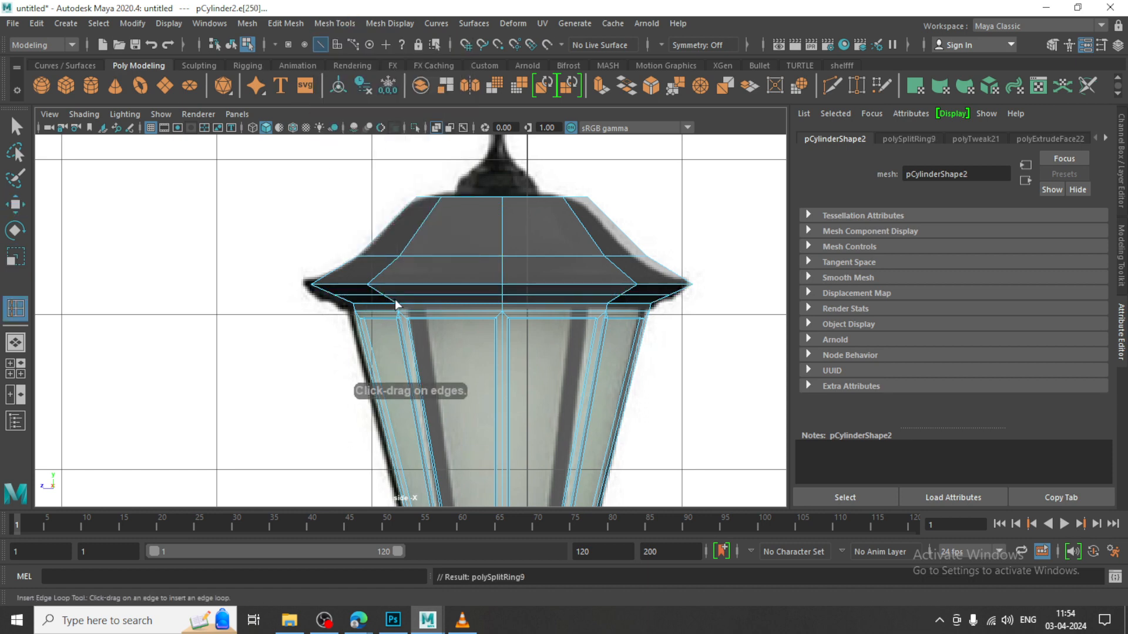
key(w)
key(2)
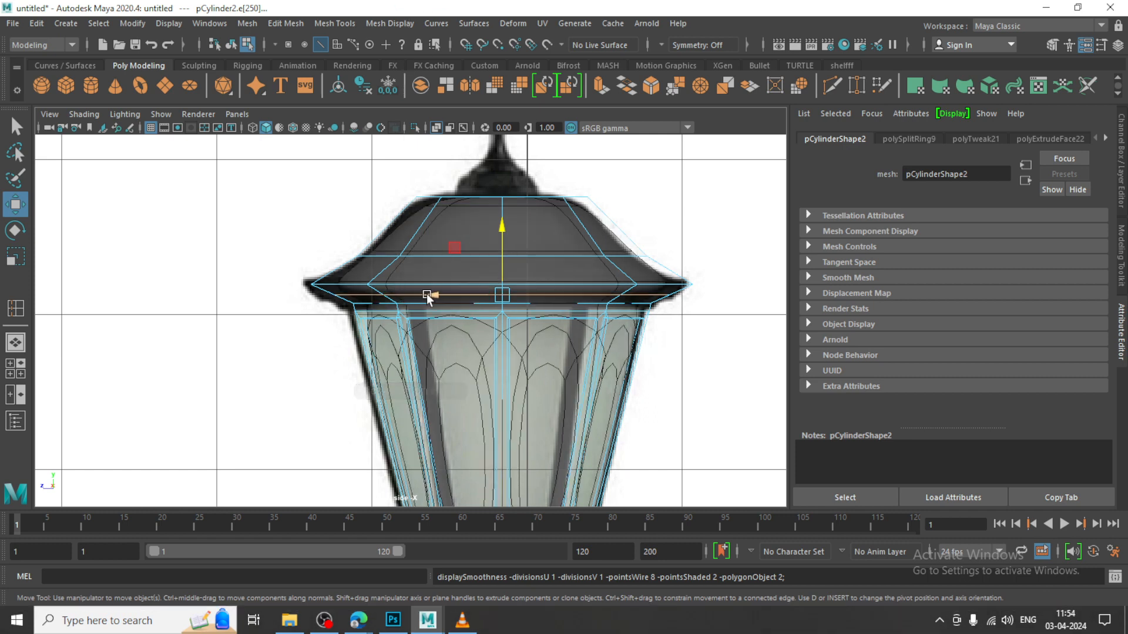
key(1)
key(r)
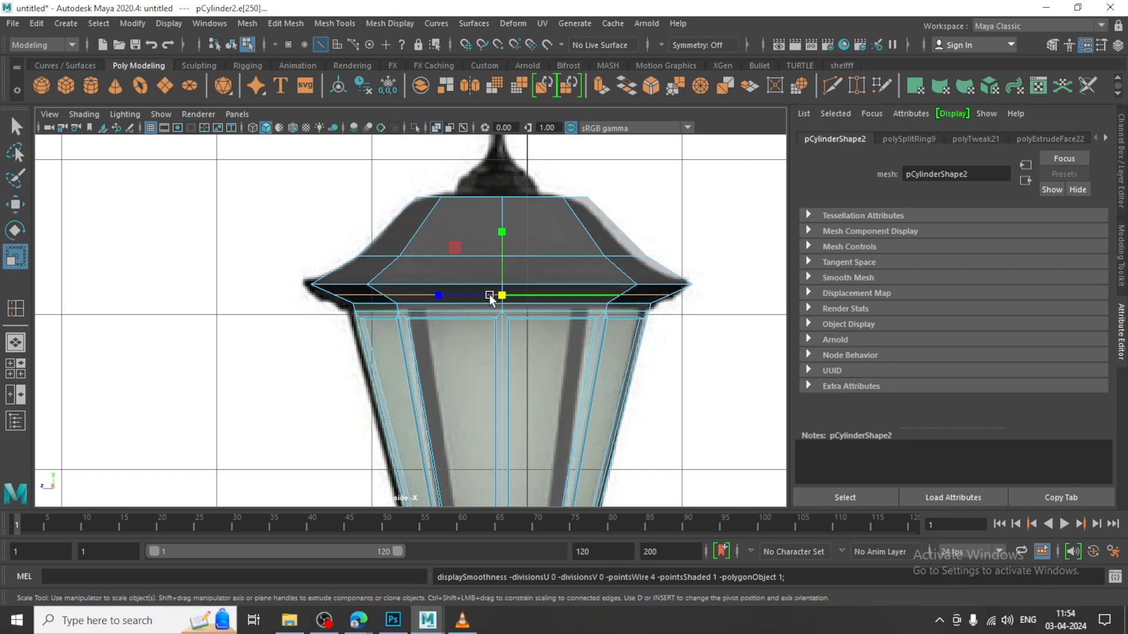
drag(499, 295, 523, 308)
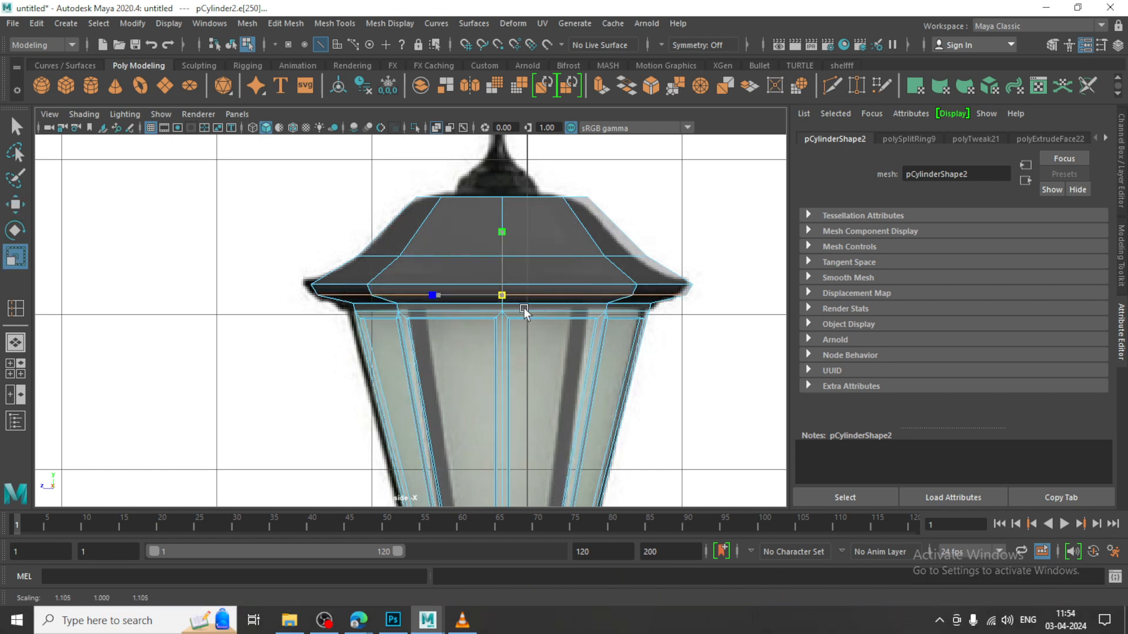
key(w)
Extrude the eight faces on top of the roof and scale them inward to the width of the finial's base
alt+middle_drag(458, 194, 464, 240)
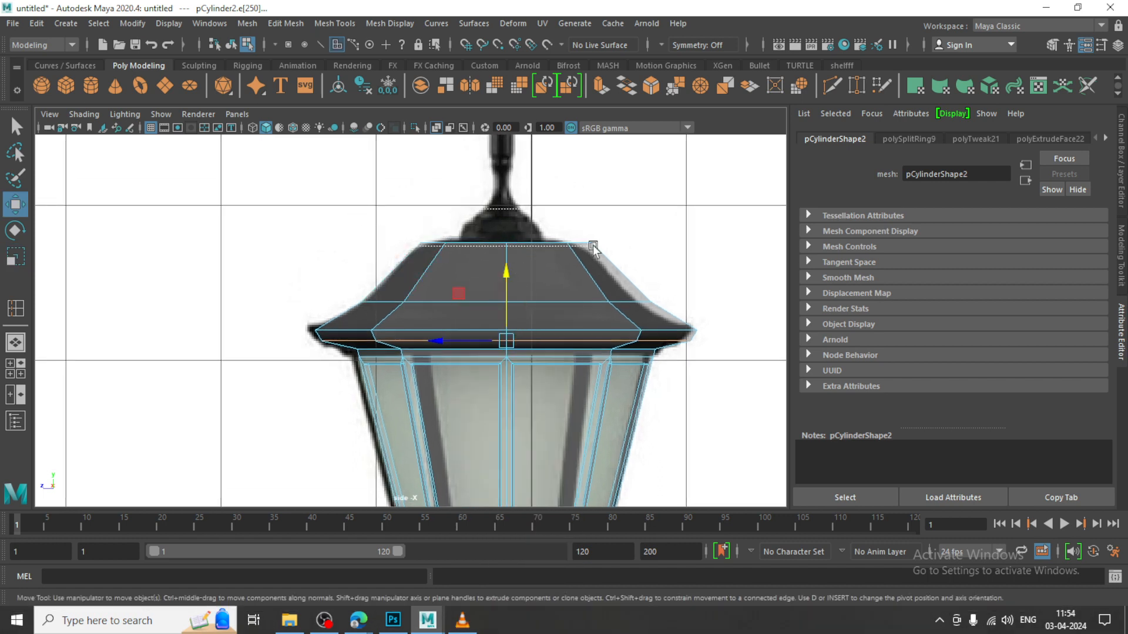
drag(660, 253, 661, 255)
ctrl+drag(833, 425, 833, 426)
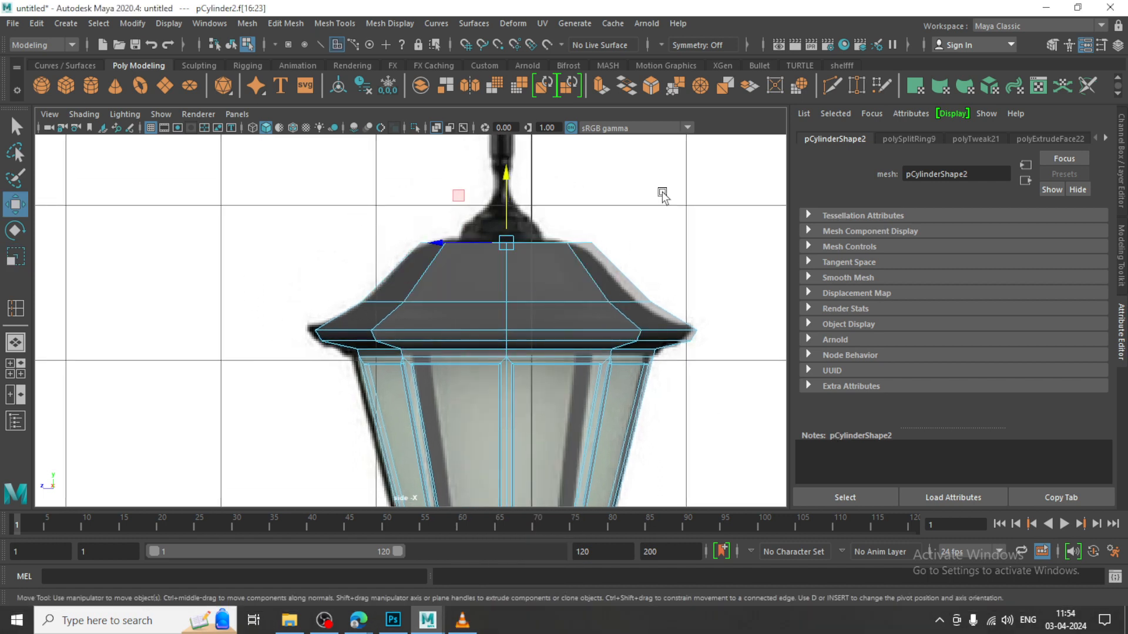
key(space)
key(space)
alt+drag(589, 217, 573, 270)
alt+middle_drag(563, 219, 563, 285)
key(r)
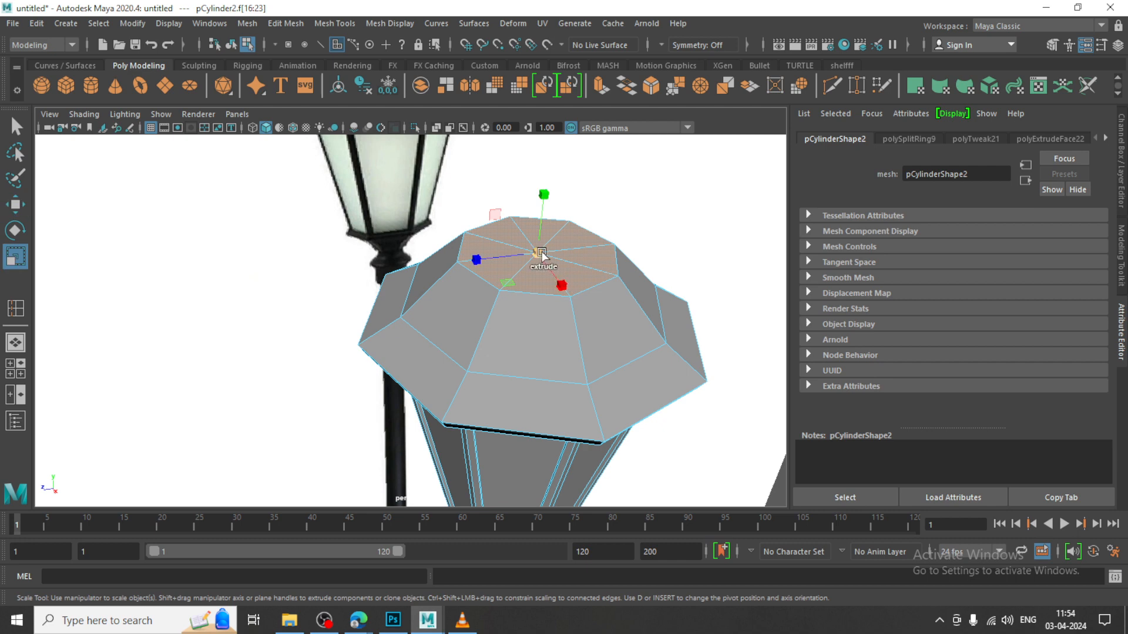
key(ctrl+e)
key(space)
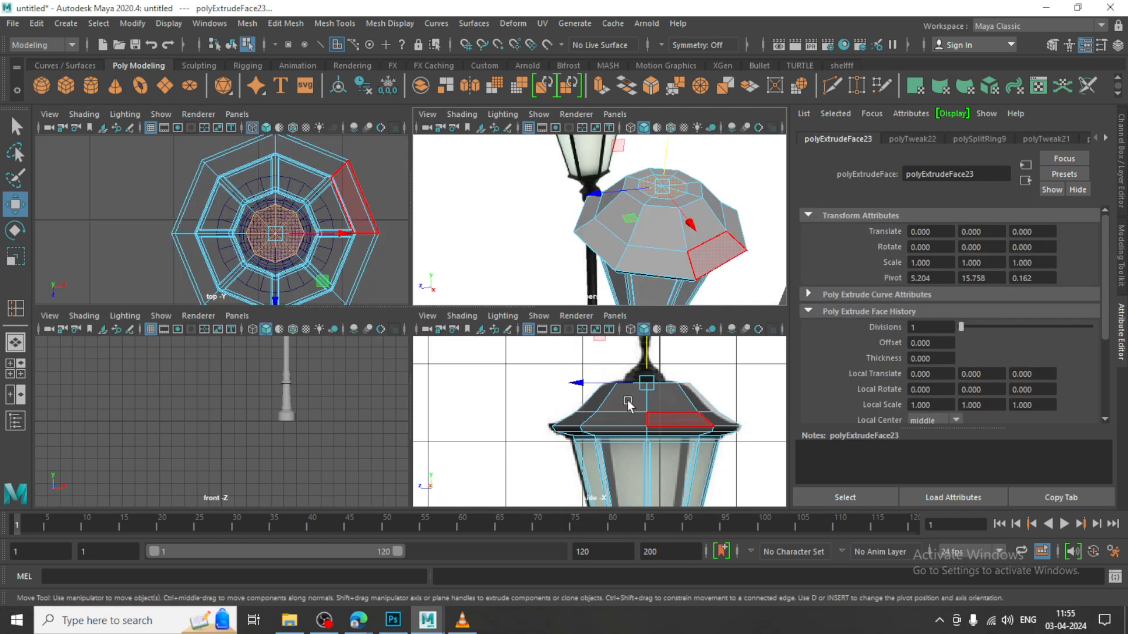
key(space)
key(w)
Extrude the inset top faces upward and scale them in horizontally to about 0.49 to form the finial's sloped base
click(506, 254)
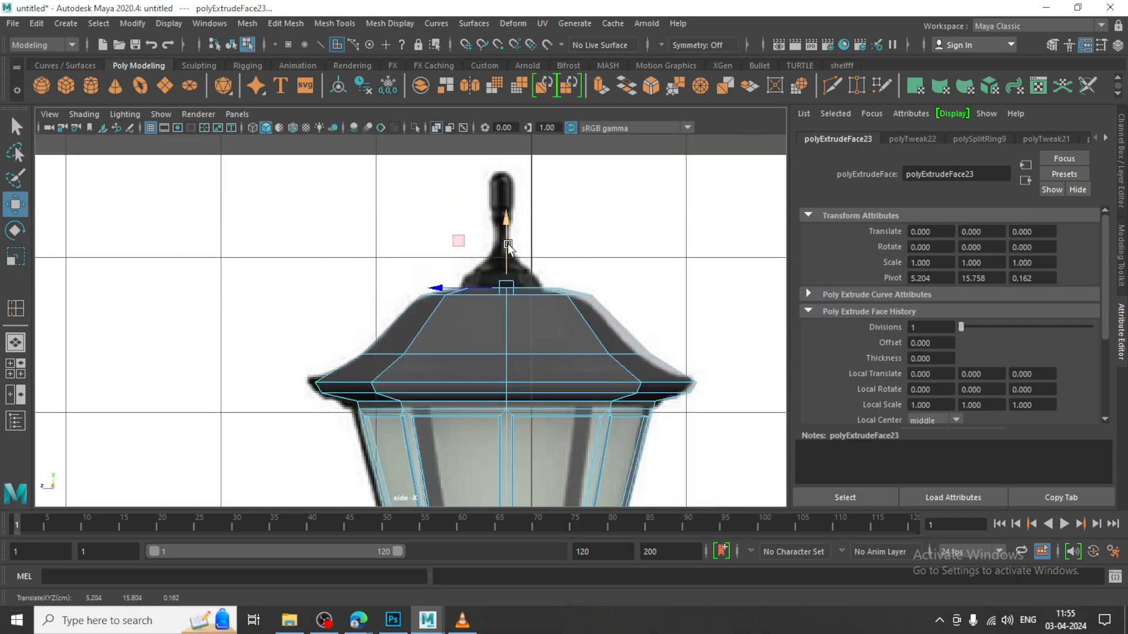
key(ctrl+z)
mouse_move(512, 267)
mouse_down()
mouse_move(501, 232)
mouse_move(491, 261)
mouse_up()
key(r)
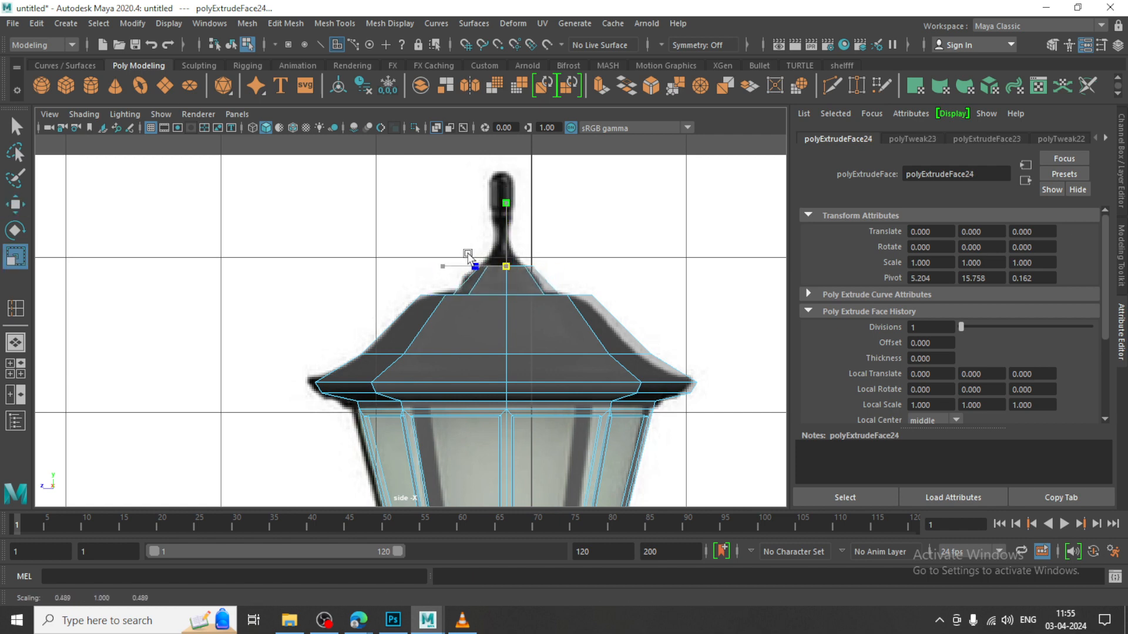
scroll(516, 277, up, 8)
Extrude the finial upward in three stages, narrowing it into a slim stem and widening it slightly at the tip
key(w)
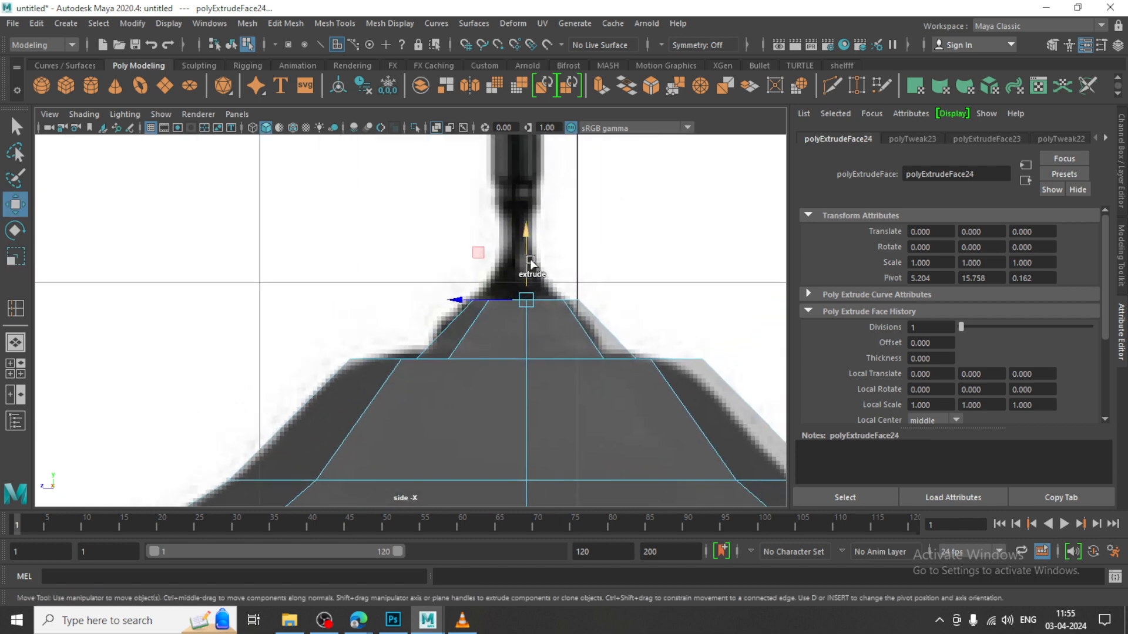
shift+drag(530, 263, 478, 251)
key(r)
key(w)
alt+middle_drag(541, 238, 468, 354)
shift+drag(452, 343, 466, 233)
key(r)
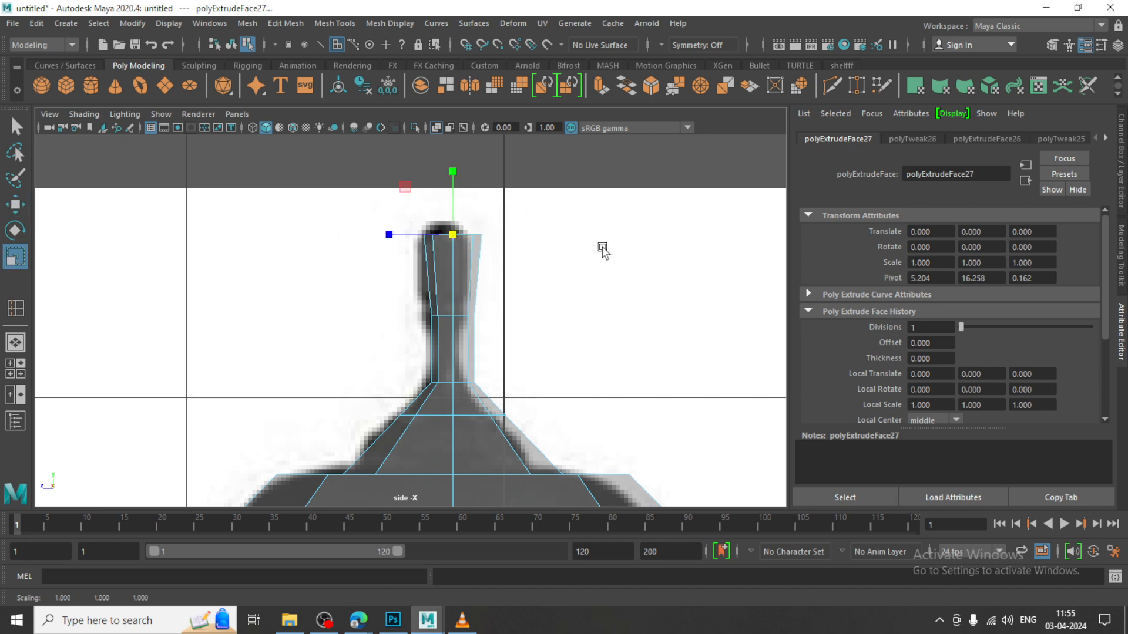
key(w)
Bevel the edge loop around the finial's tip with a fraction of 0.5 and 3 segments
key(space)
key(space)
scroll(602, 230, down, 5)
alt+drag(517, 285, 511, 252)
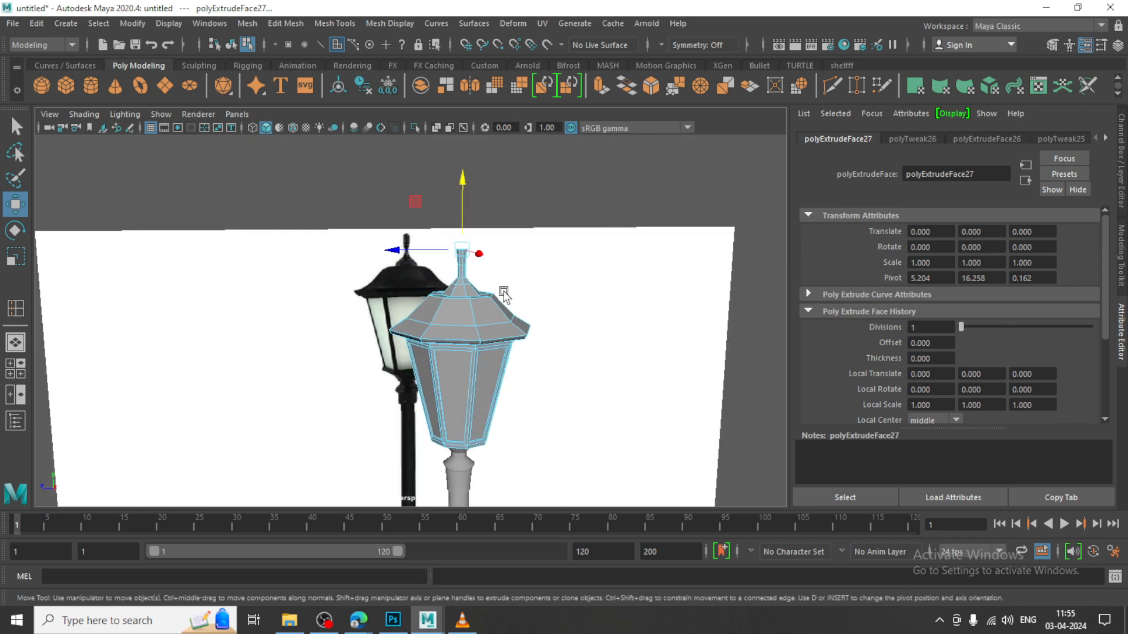
alt+middle_drag(504, 294, 500, 312)
scroll(483, 311, up, 7)
alt+middle_drag(539, 211, 451, 264)
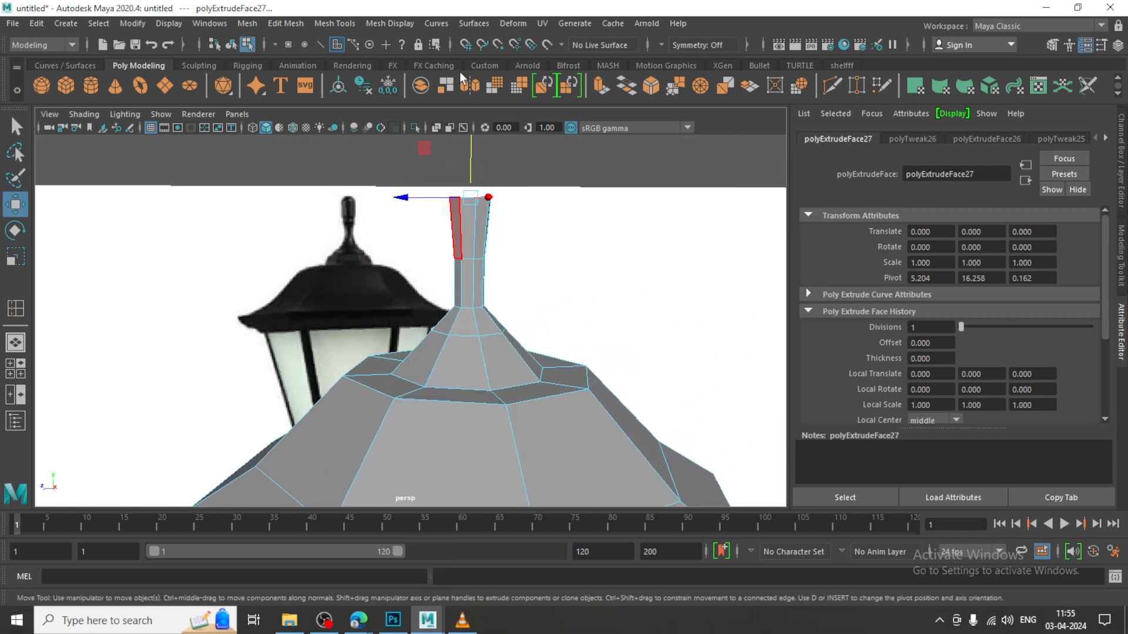
right_drag(459, 234, 461, 74)
alt+middle_drag(472, 218, 406, 288)
scroll(406, 288, up, 3)
double_click(385, 238)
alt+drag(433, 255, 436, 284)
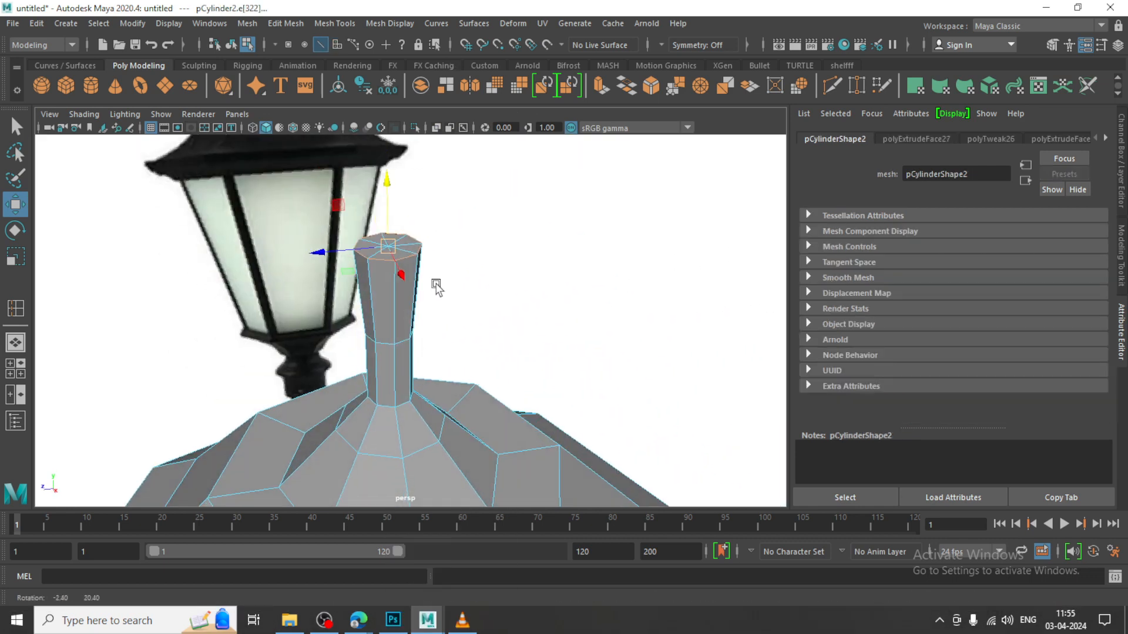
scroll(436, 283, up, 3)
click(284, 23)
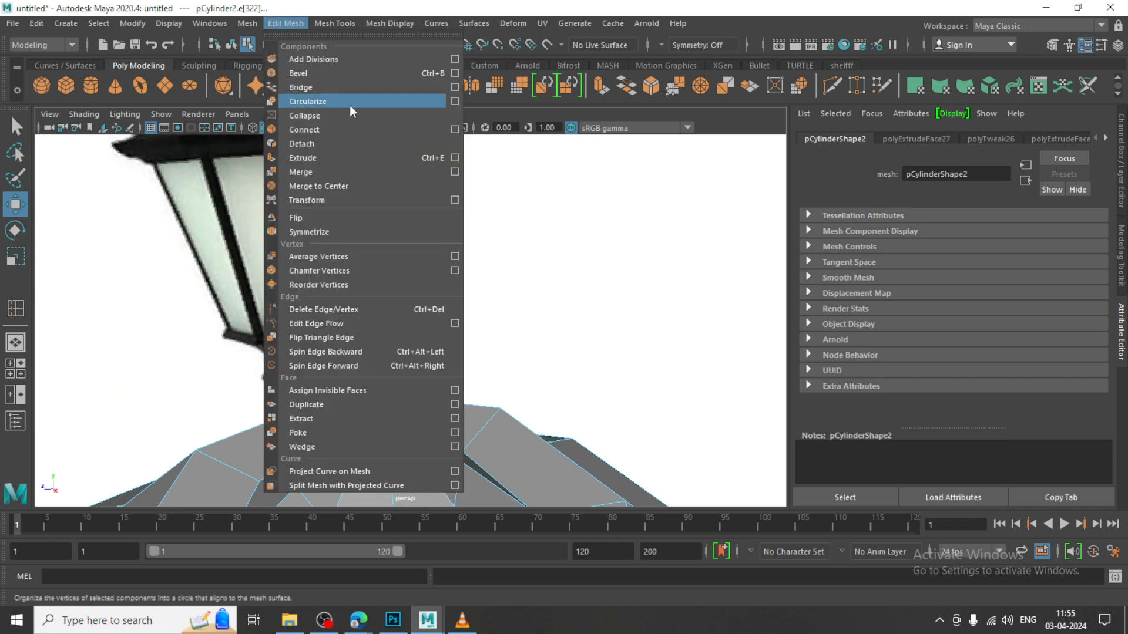
click(338, 77)
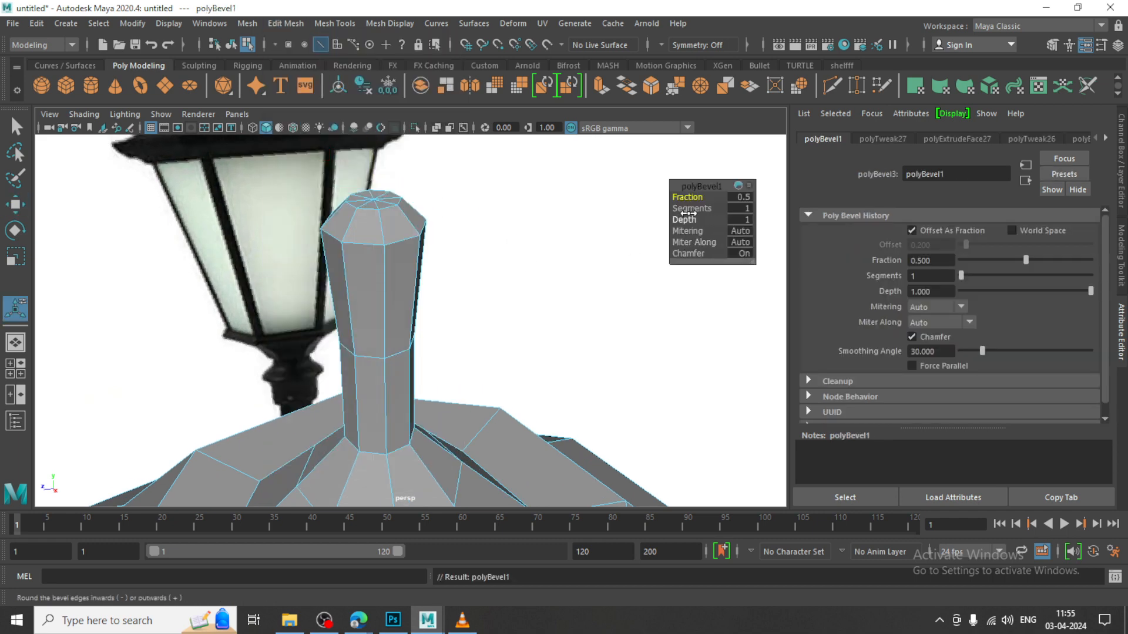
drag(688, 211, 696, 208)
Return the lantern to object mode and compare it with the reference image from the roof down to its base
scroll(320, 209, down, 10)
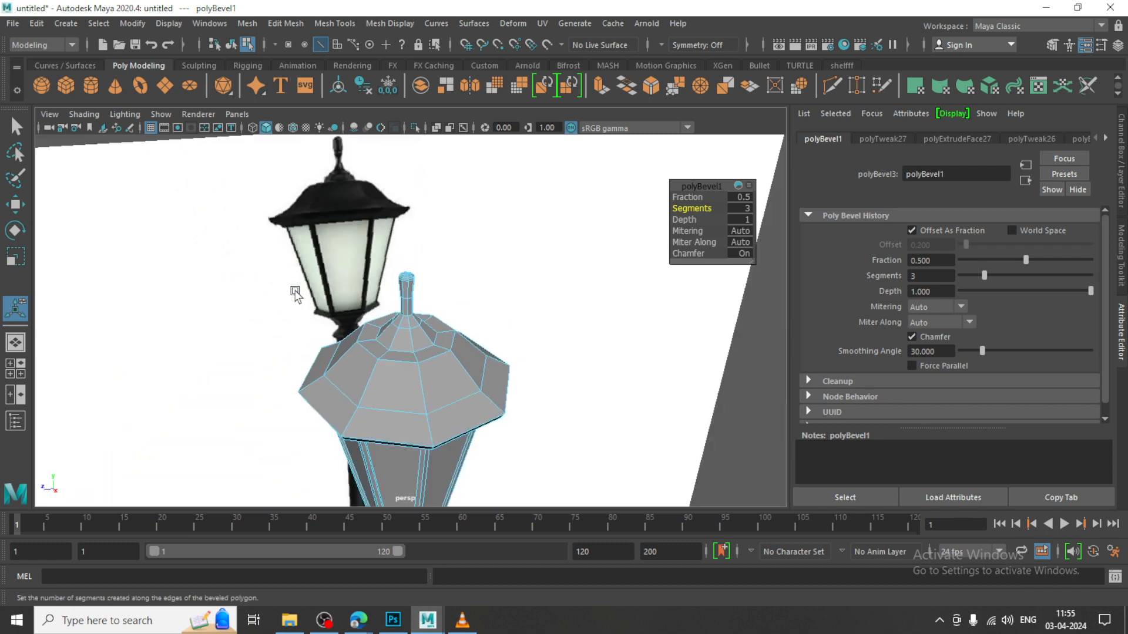
alt+middle_drag(295, 292, 345, 254)
alt+drag(344, 255, 416, 230)
right_drag(415, 231, 531, 145)
scroll(465, 279, down, 5)
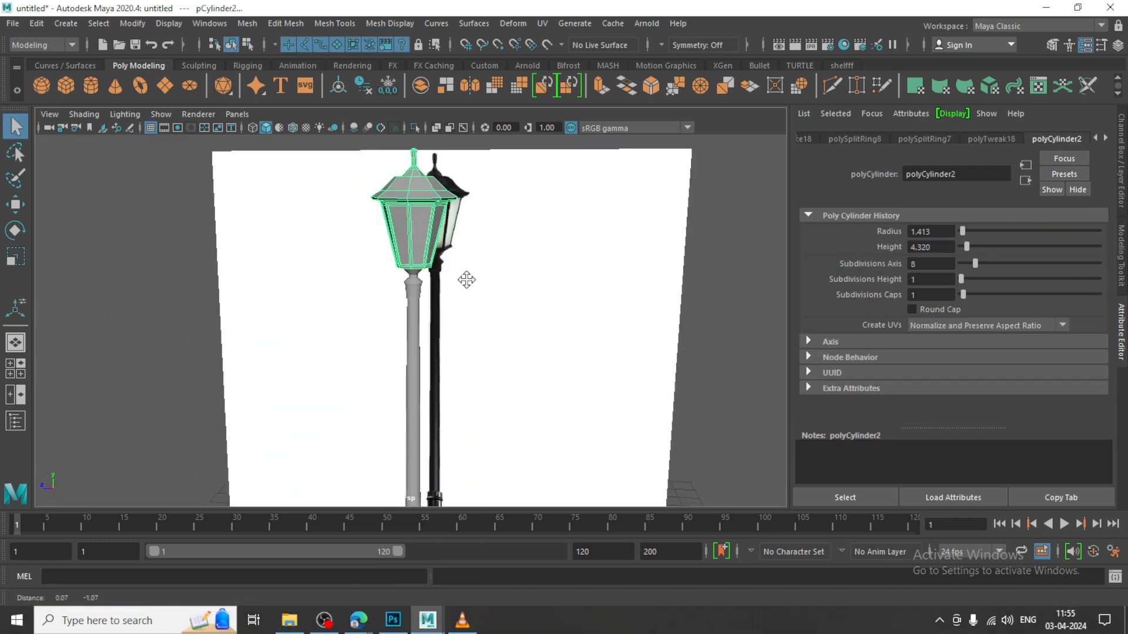
key(space)
key(space)
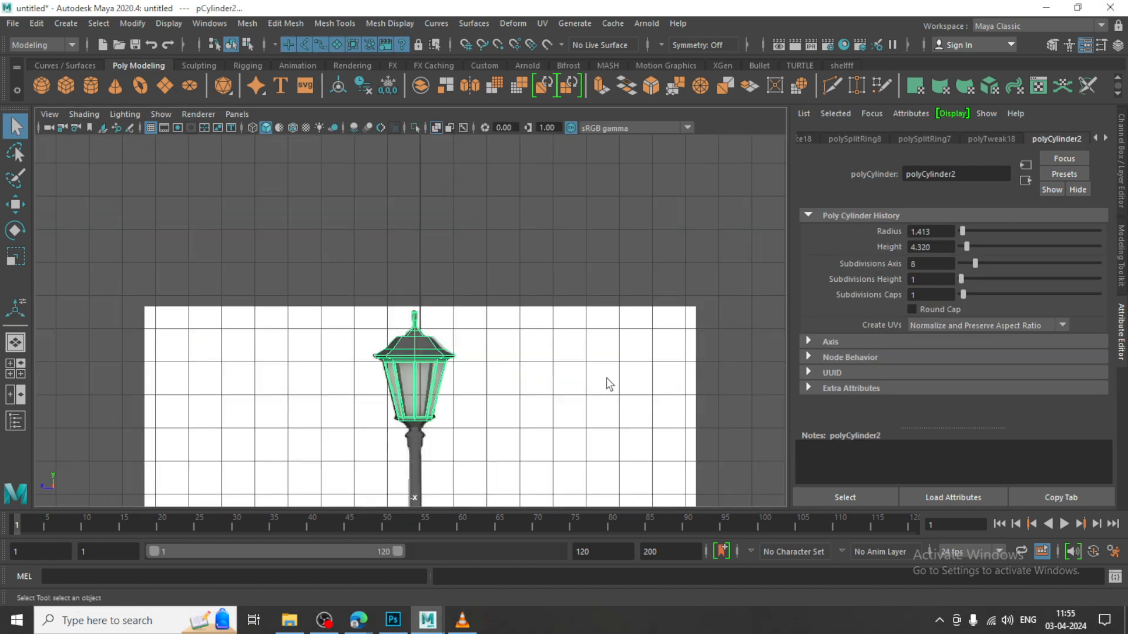
scroll(609, 383, up, 6)
alt+middle_drag(462, 240, 484, 405)
scroll(543, 206, up, 5)
scroll(543, 205, up, 6)
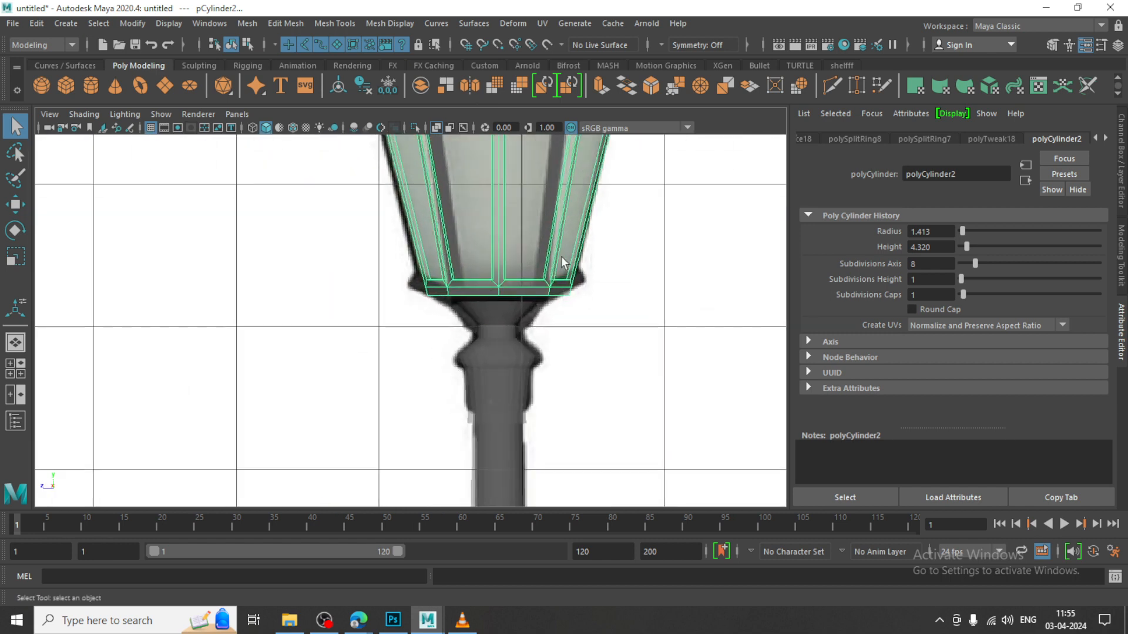
Scale the lantern's bottom vertices out to about 1.1 and move them slightly down toward the post
right_drag(508, 231, 320, 237)
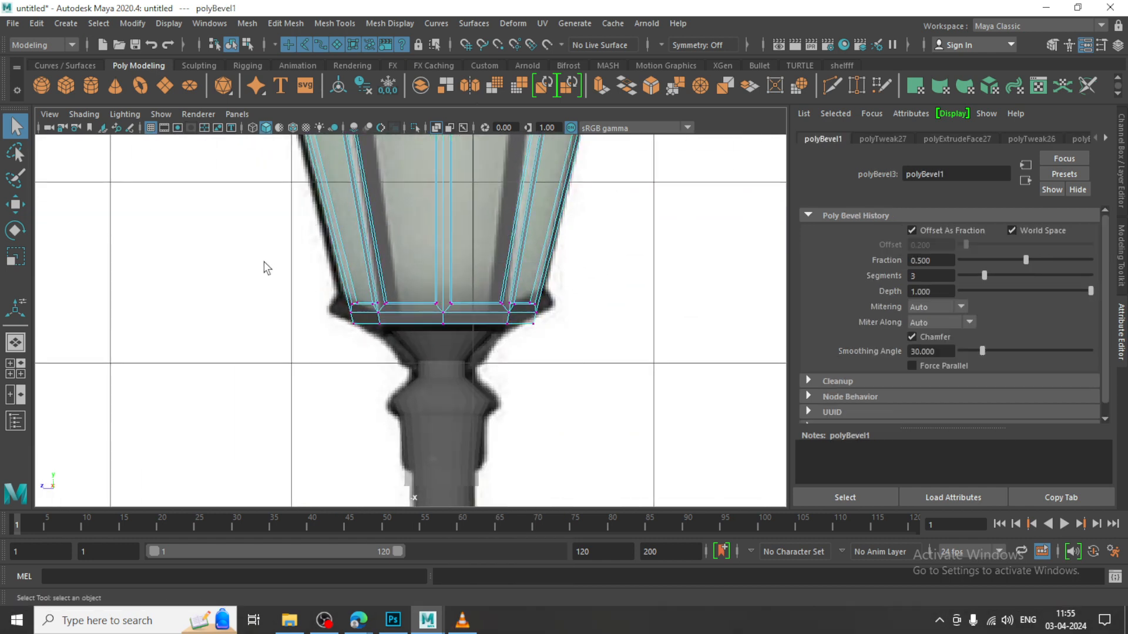
drag(263, 262, 776, 412)
key(r)
drag(448, 315, 461, 317)
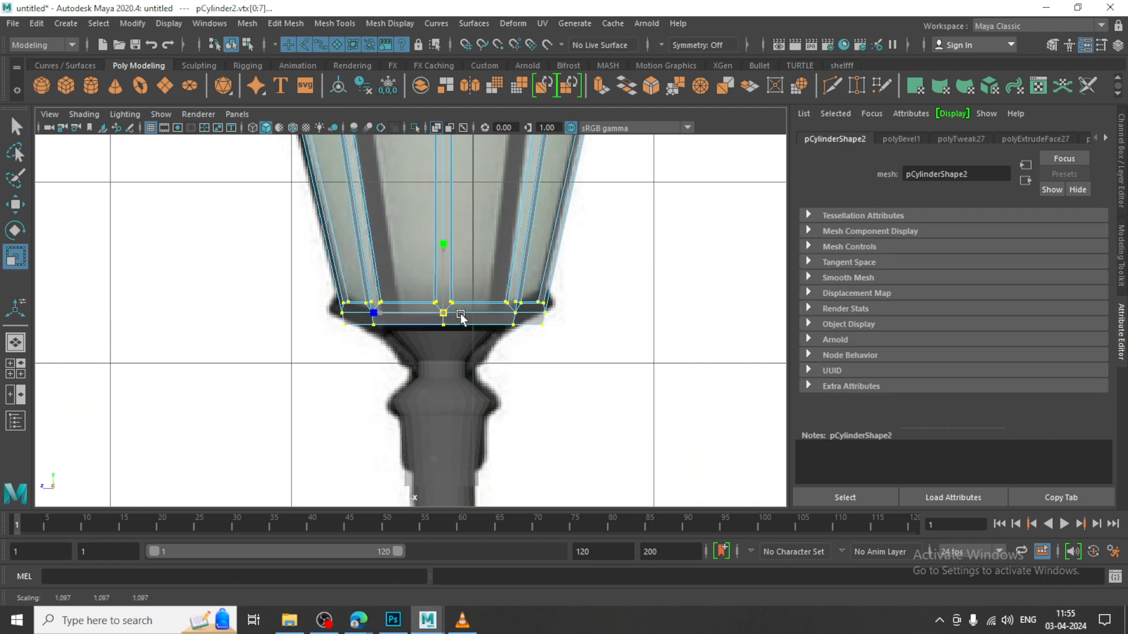
key(w)
mouse_move(445, 274)
mouse_down()
mouse_move(445, 245)
mouse_move(447, 283)
mouse_up()
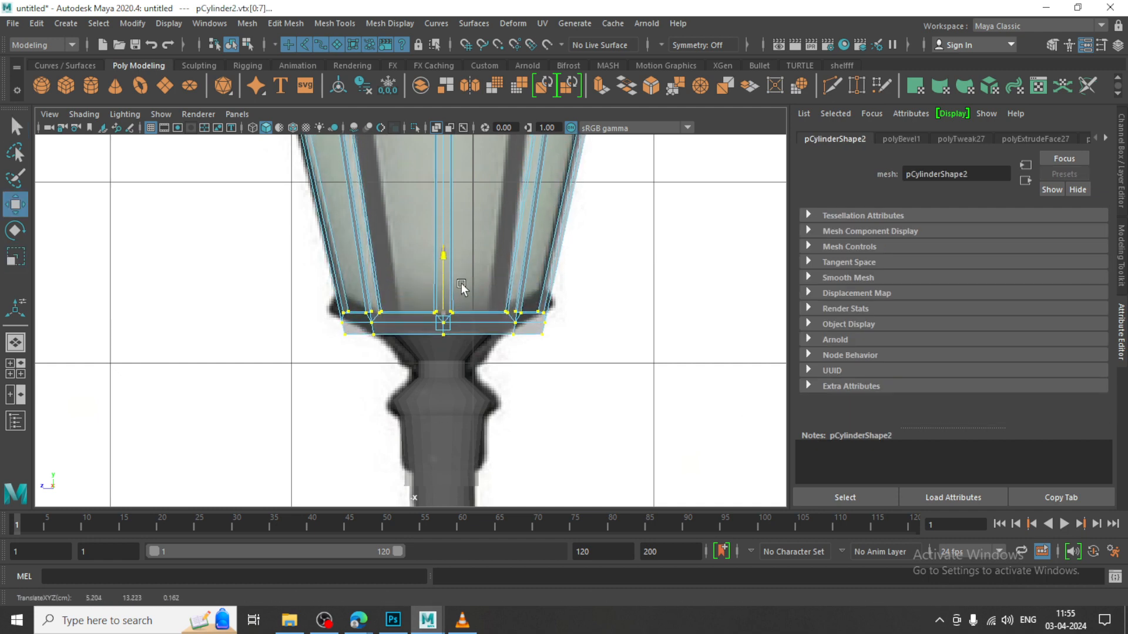
Leave vertex editing on the lantern and review the whole lamp beside the reference image
key(space)
key(space)
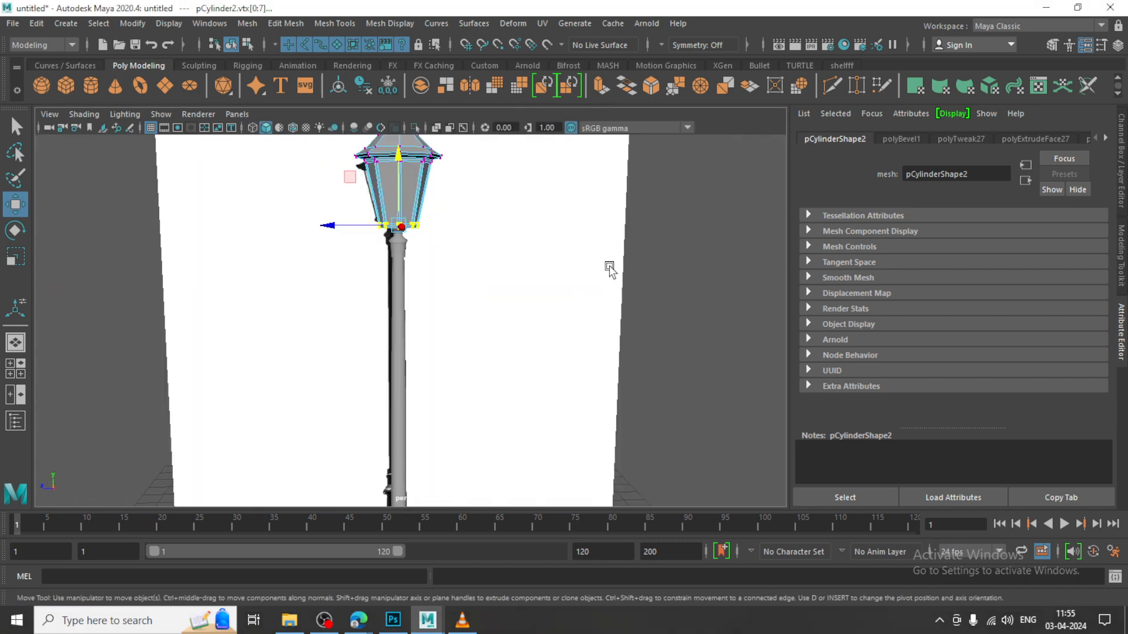
alt+drag(505, 276, 471, 322)
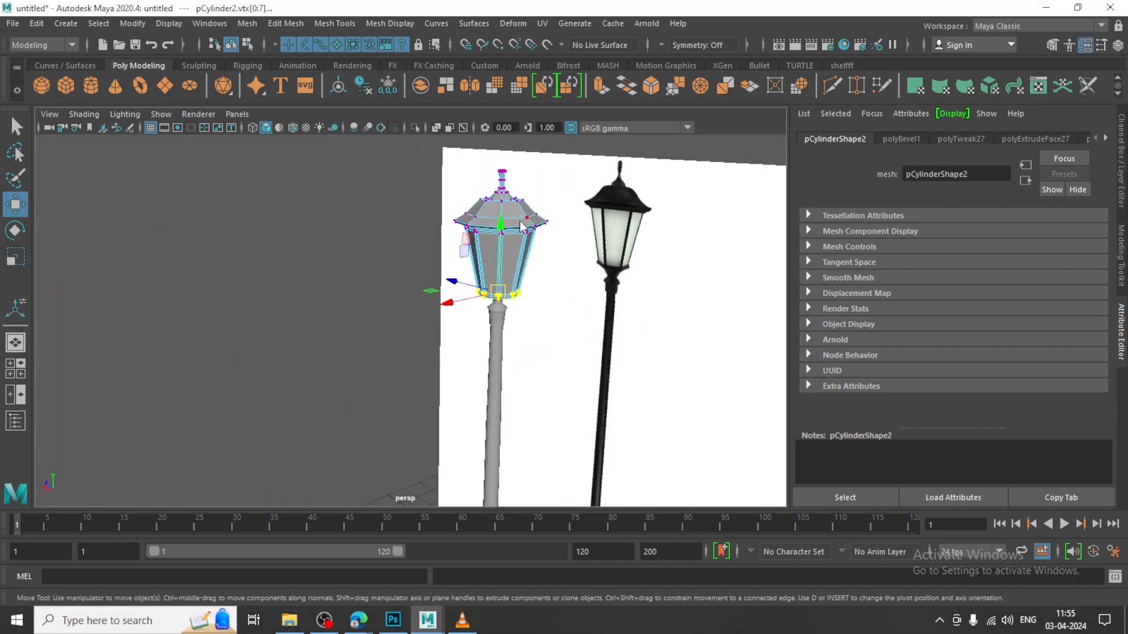
right_drag(523, 228, 558, 203)
scroll(599, 253, down, 3)
alt+drag(640, 262, 498, 301)
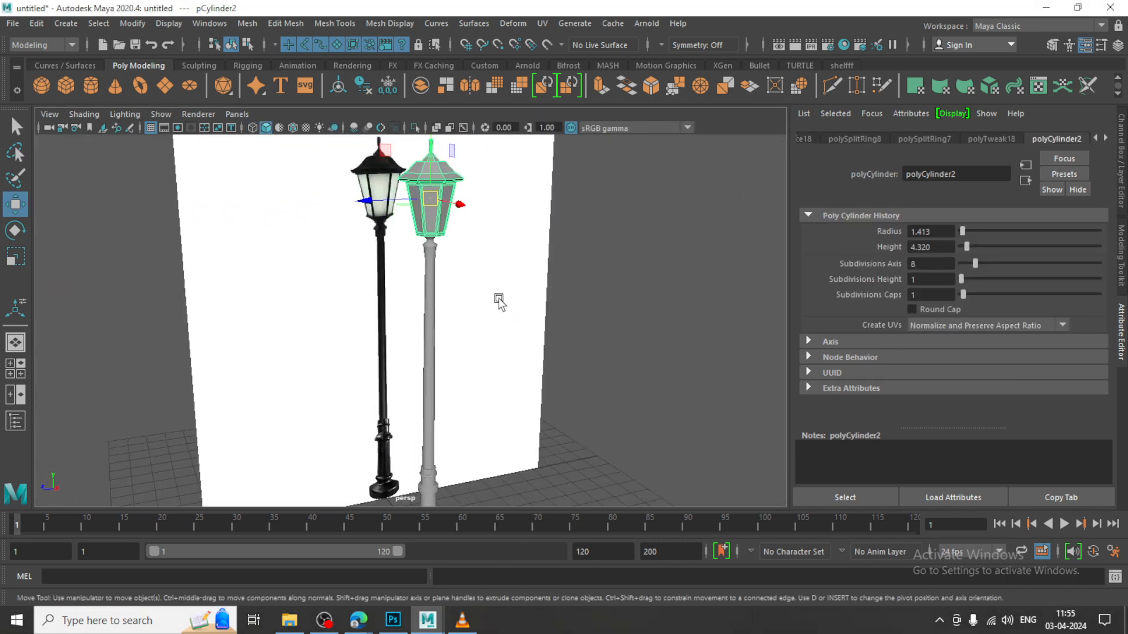
Bevel the upper edge loop of the post's round base with a fraction of 0.3 and 3 segments, and return to object mode
shift+click(435, 270)
scroll(436, 271, down, 2)
alt+drag(436, 271, 496, 329)
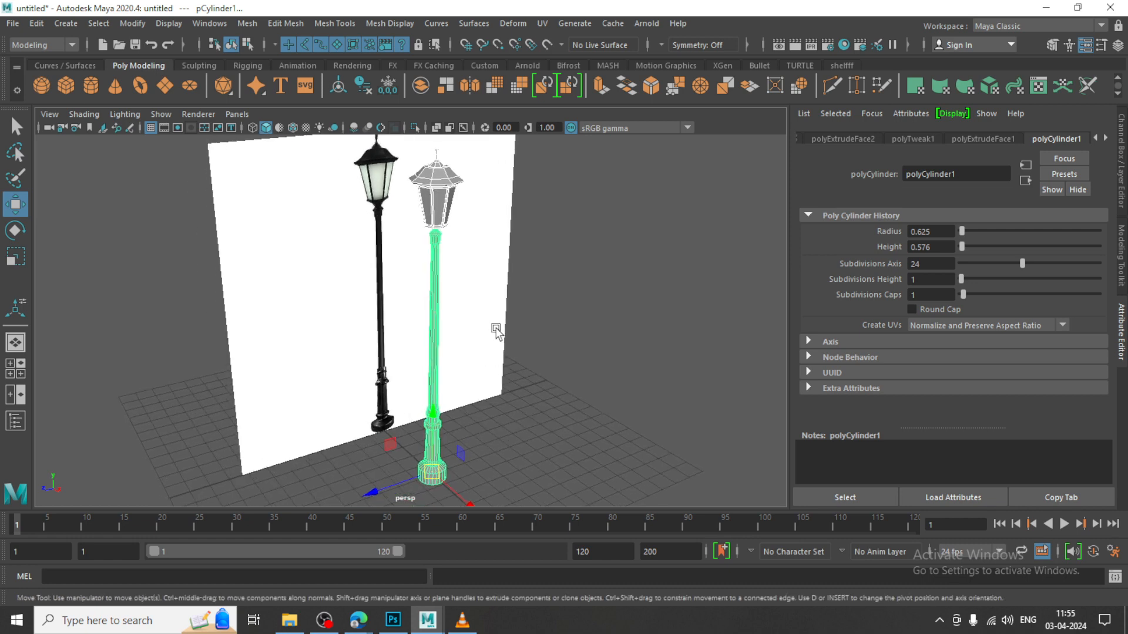
scroll(491, 308, up, 10)
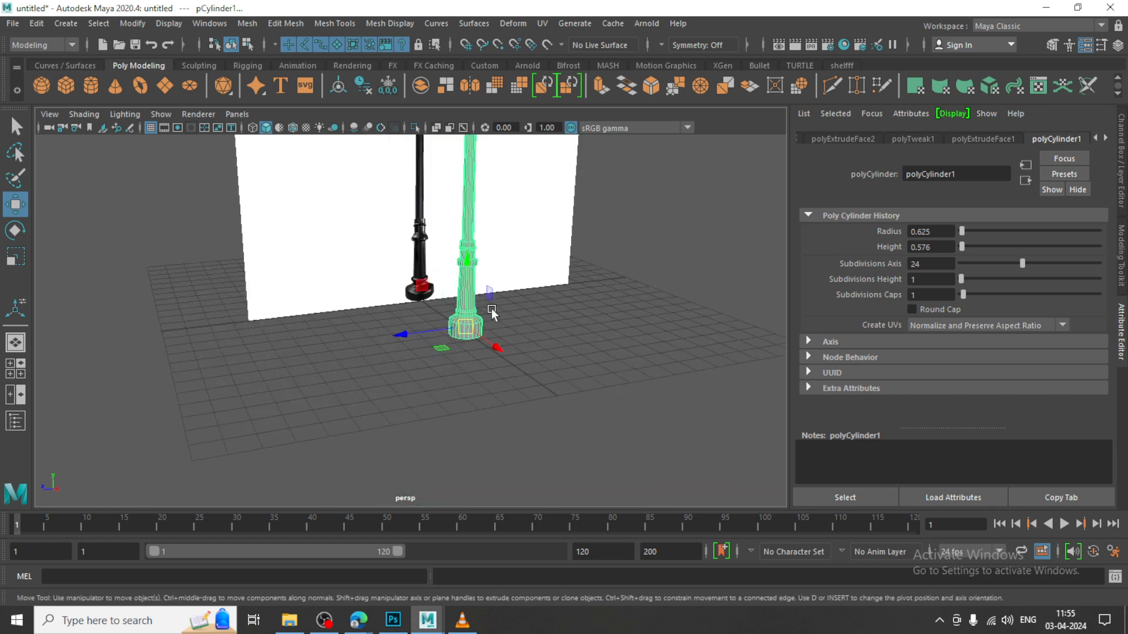
right_drag(597, 299, 706, 307)
double_click(616, 332)
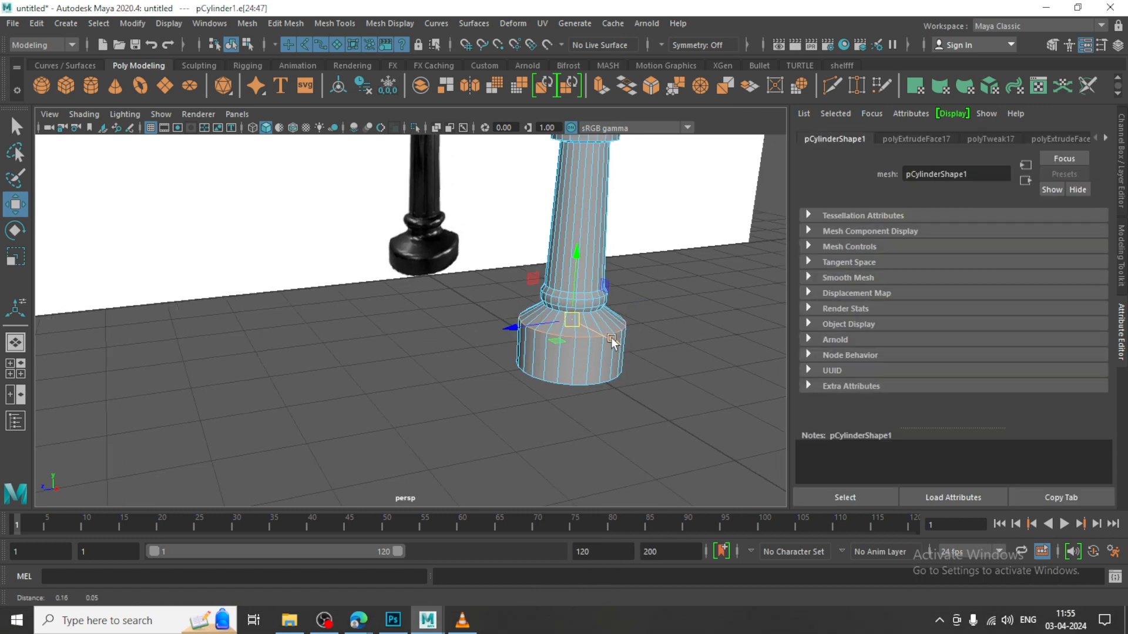
alt+drag(616, 333, 610, 337)
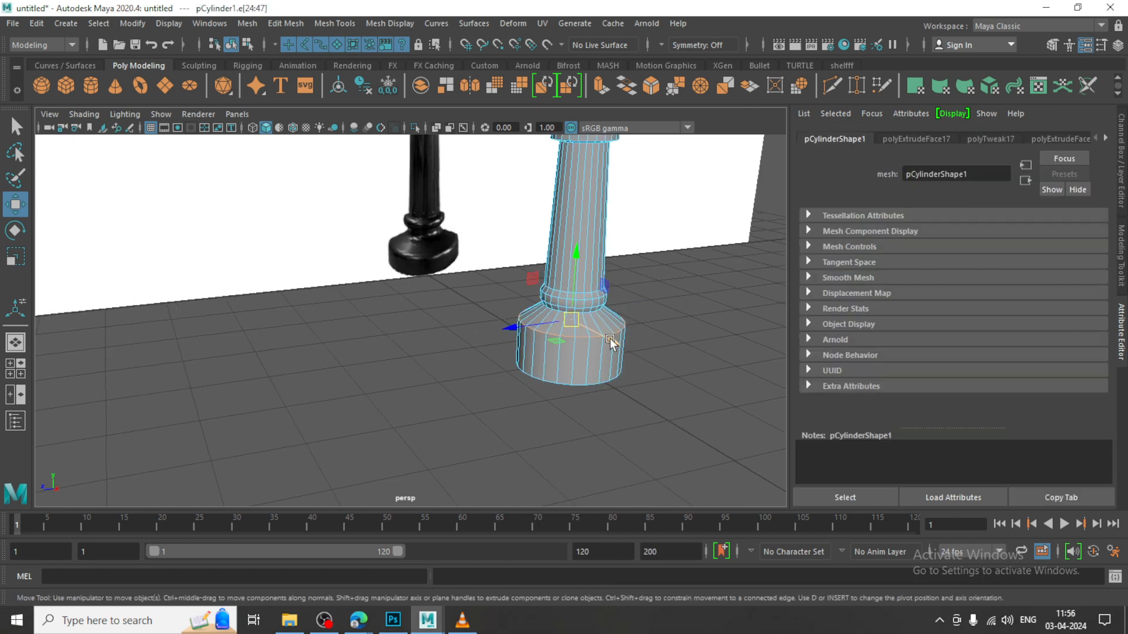
click(284, 24)
click(332, 72)
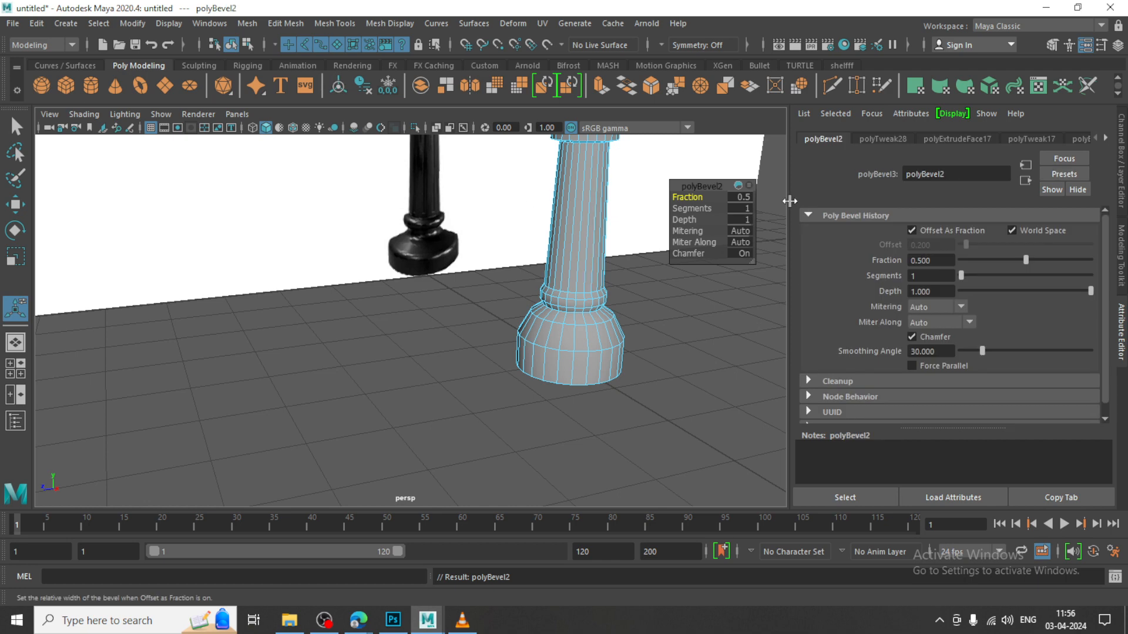
mouse_move(693, 209)
mouse_down()
mouse_move(710, 210)
mouse_move(684, 197)
mouse_up()
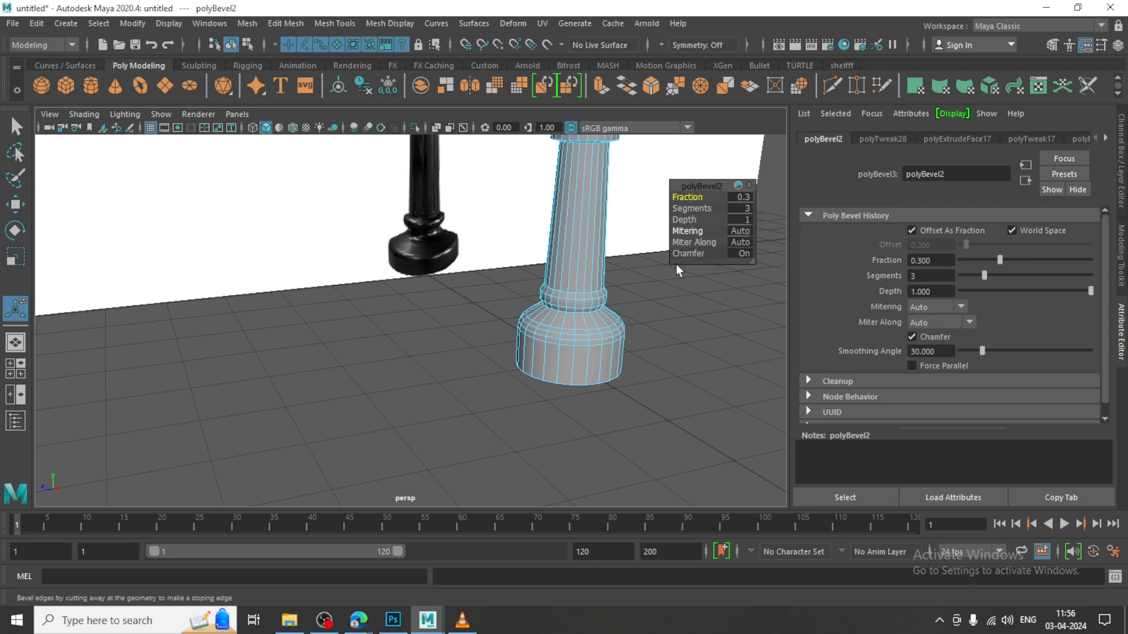
key(w)
alt+right_drag(725, 249, 546, 264)
alt+middle_drag(547, 264, 556, 380)
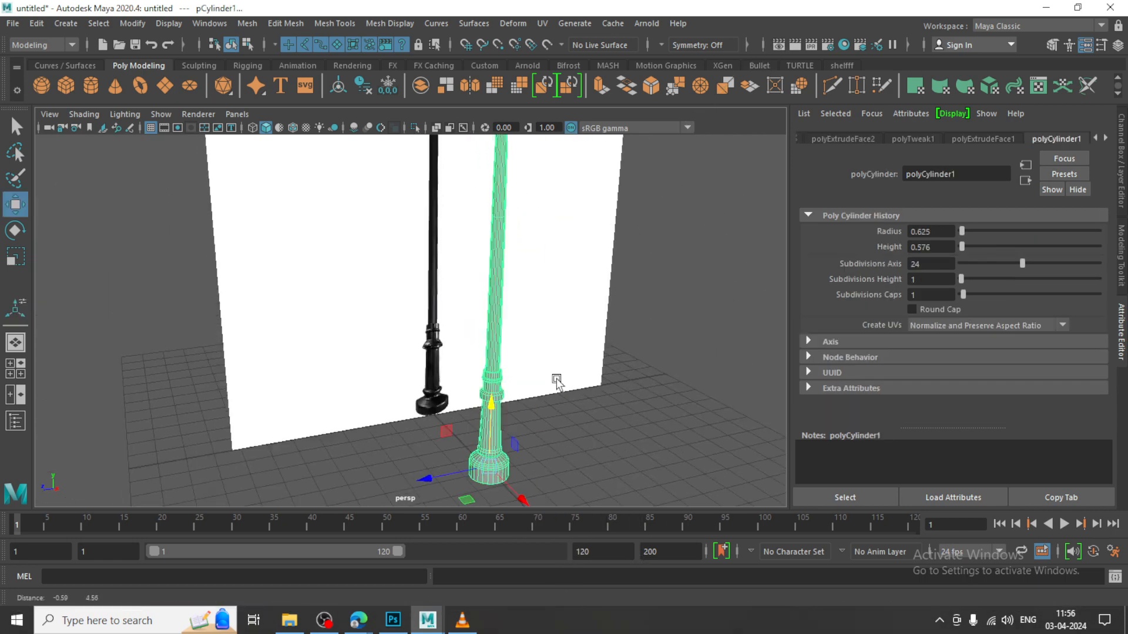
Combine the lantern and the post into a single mesh
alt+drag(499, 309, 554, 336)
alt+middle_drag(553, 336, 635, 480)
right_drag(573, 221, 657, 182)
click(568, 298)
shift+click(549, 361)
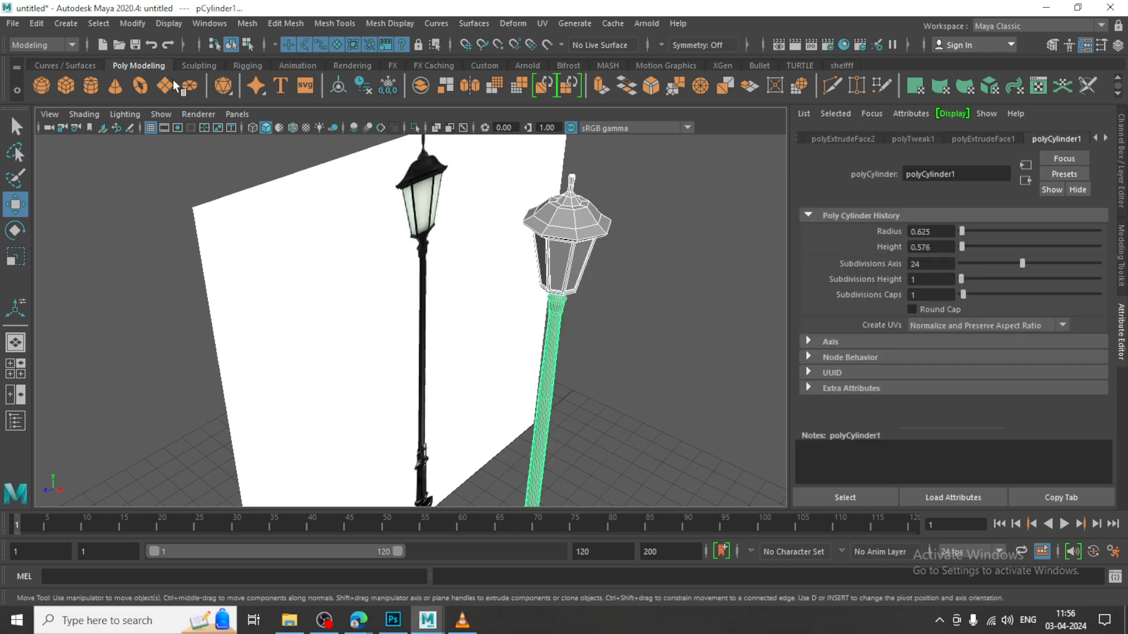
click(246, 23)
click(296, 73)
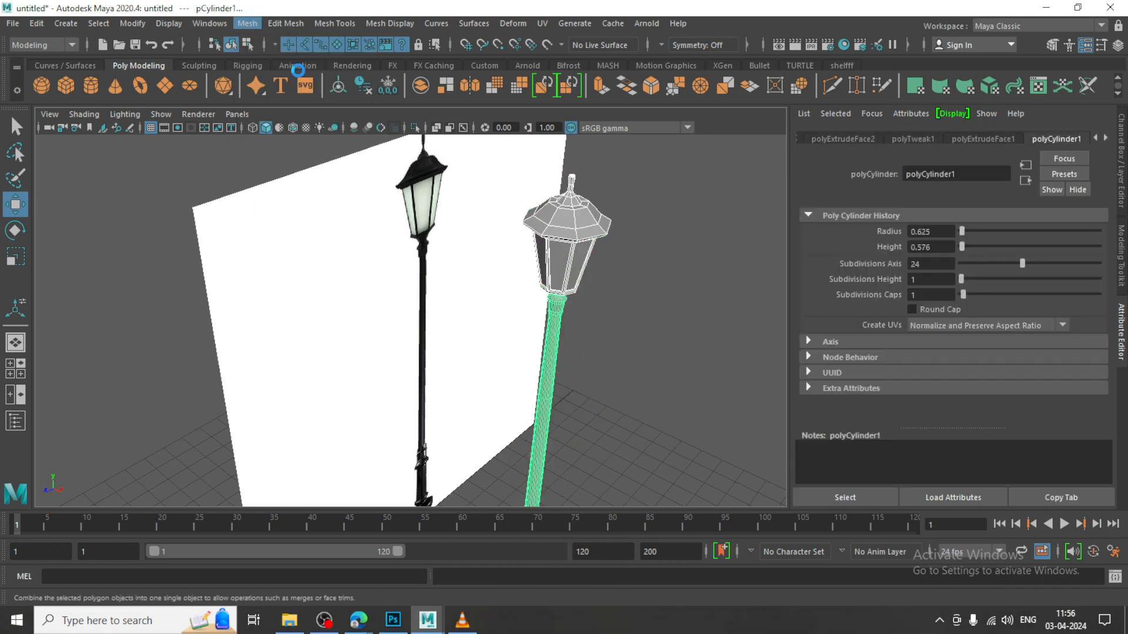
Duplicate the combined lamp along the Z axis and repeat the offset to make a row of four evenly spaced lamps
alt+right_drag(632, 288, 590, 299)
alt+middle_drag(590, 299, 561, 231)
alt+drag(562, 231, 382, 143)
click(410, 232)
alt+drag(483, 240, 457, 227)
click(499, 257)
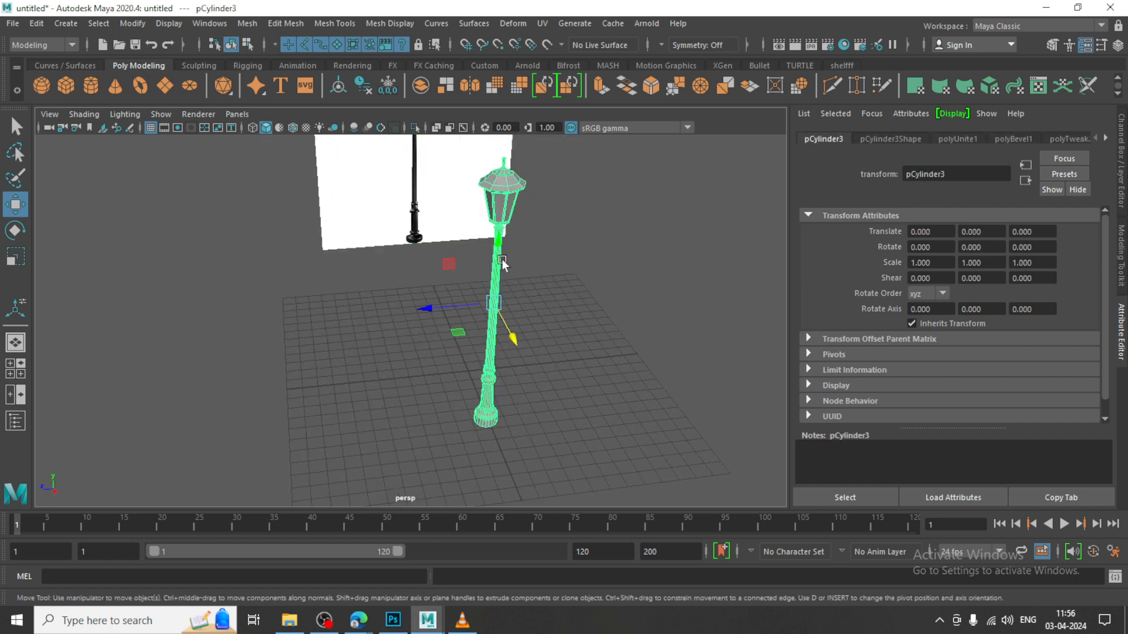
drag(442, 301, 555, 284)
key(shift+d)
key(shift+d)
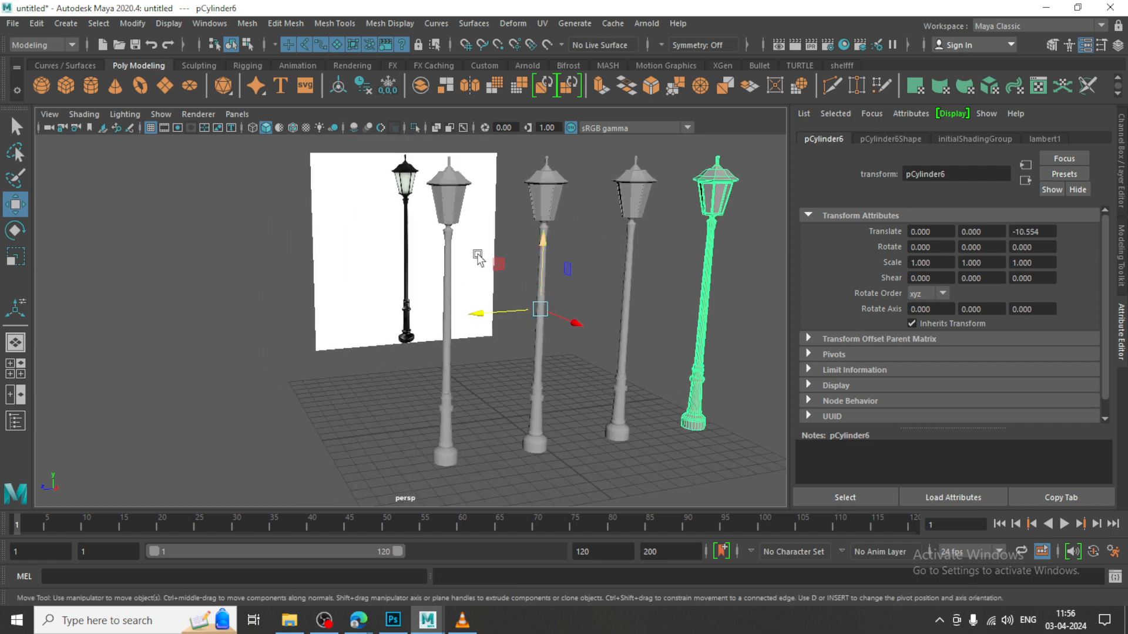
Show wireframe over the shaded lamps in the perspective view and clear the selection
click(95, 117)
click(154, 241)
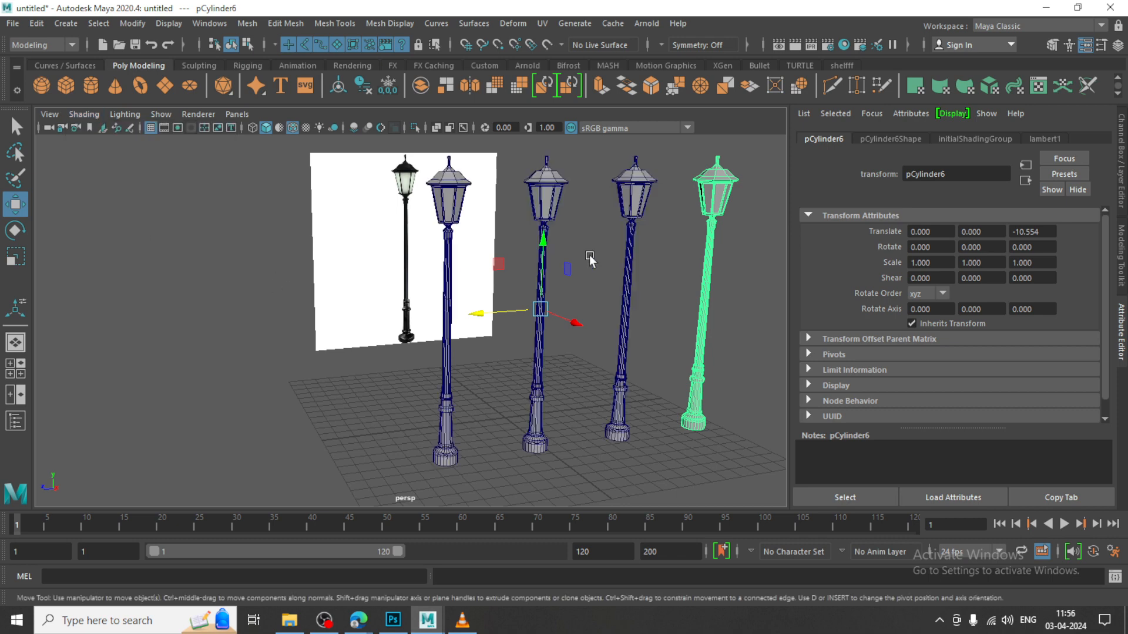
click(740, 260)
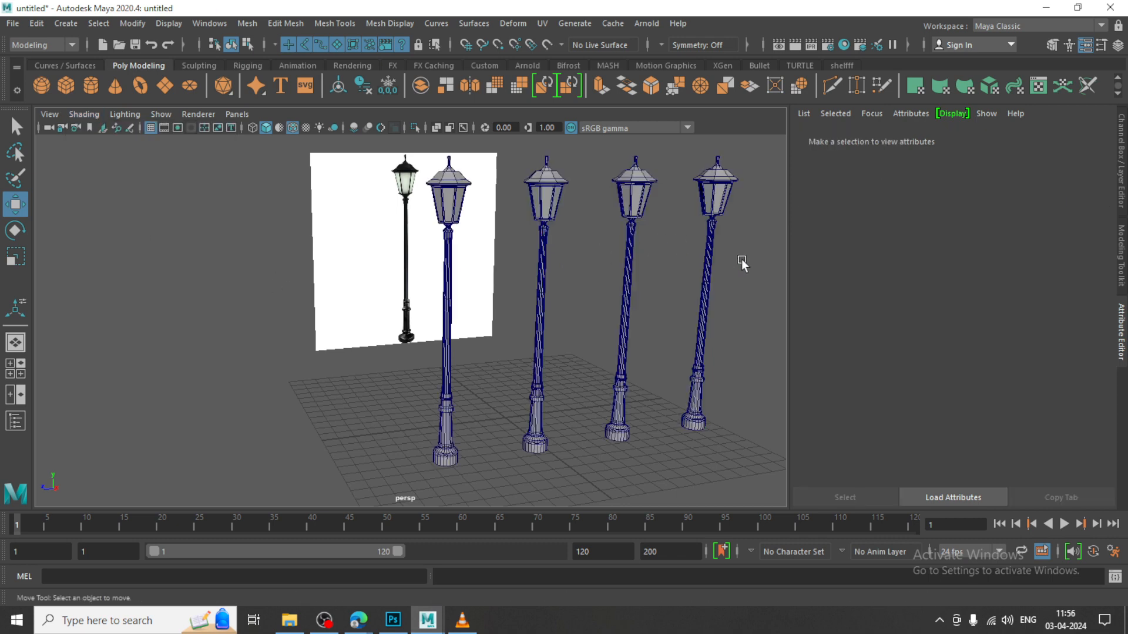